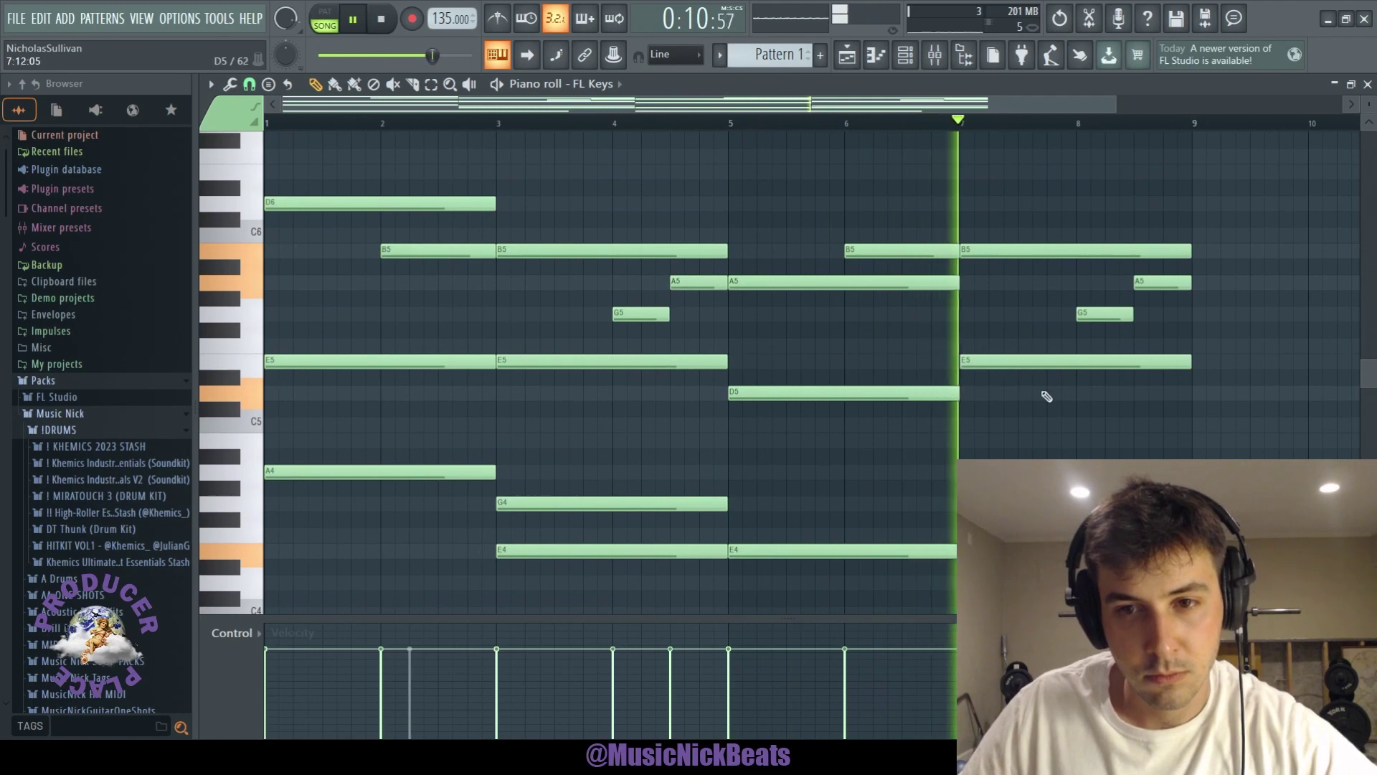
# Step: Move the B5 note starting at bar 7 down an octave and the E5 note there up an octave
pyautogui.keyDown('ctrl'); pyautogui.click(1021, 248); pyautogui.keyUp('ctrl')
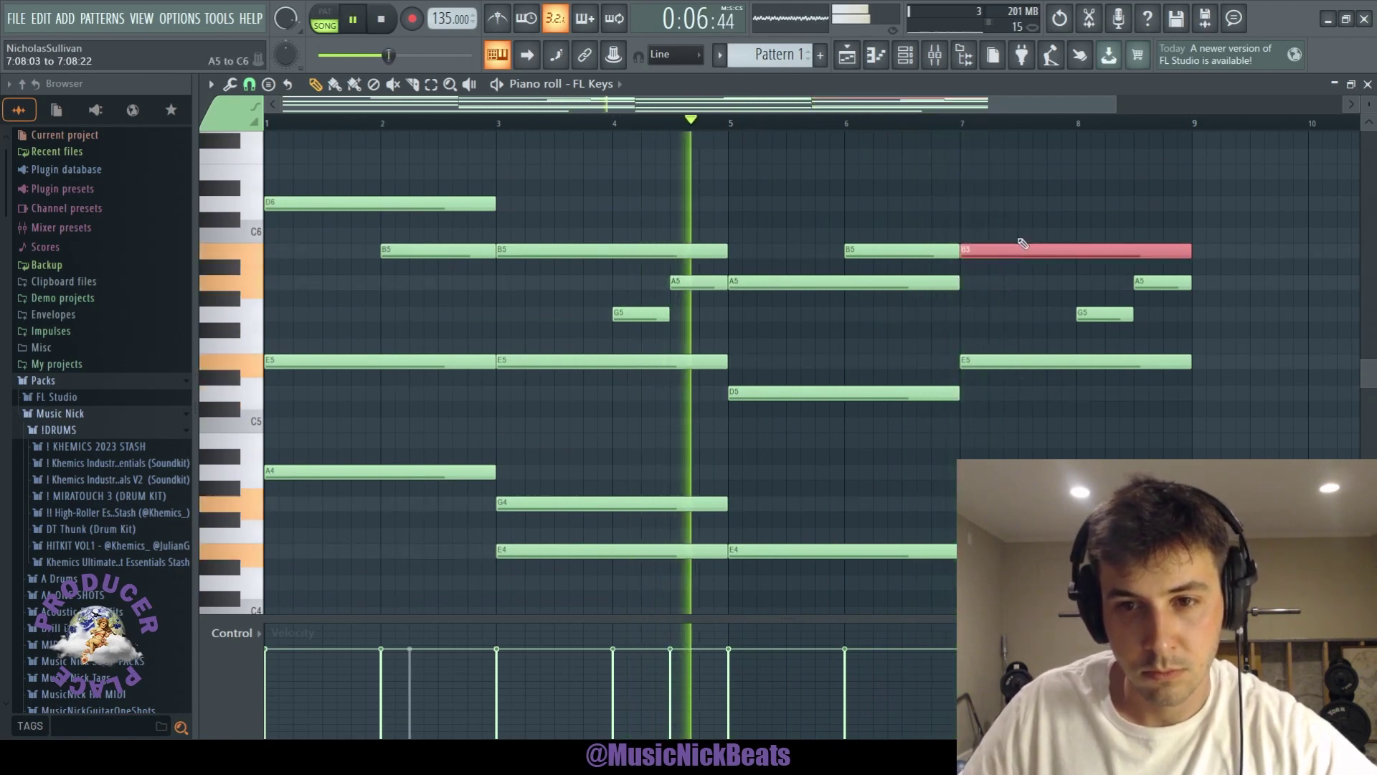
pyautogui.hotkey('ctrl', 'Down')
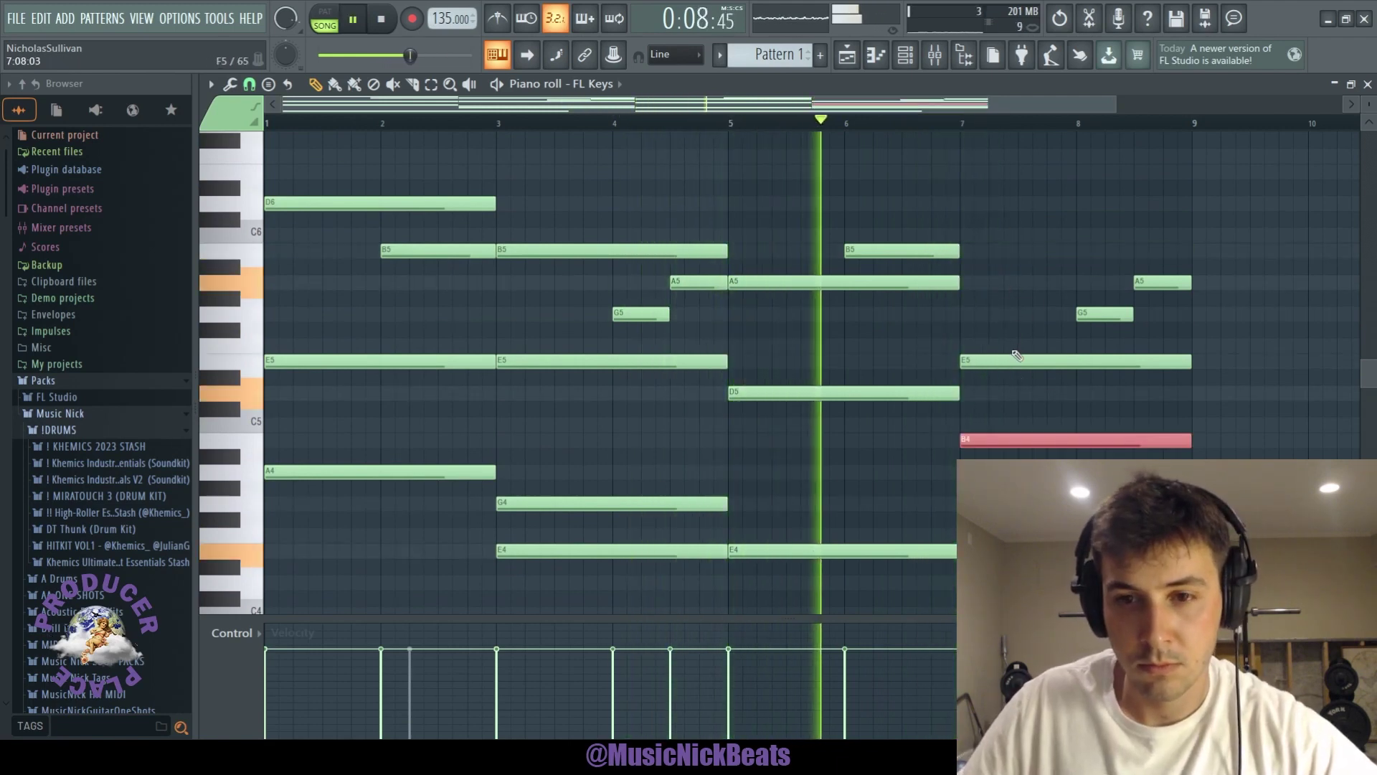
pyautogui.keyDown('ctrl'); pyautogui.click(1014, 365); pyautogui.keyUp('ctrl')
pyautogui.hotkey('ctrl', 'Up')
pyautogui.keyDown('ctrl'); pyautogui.click(1013, 380); pyautogui.keyUp('ctrl')
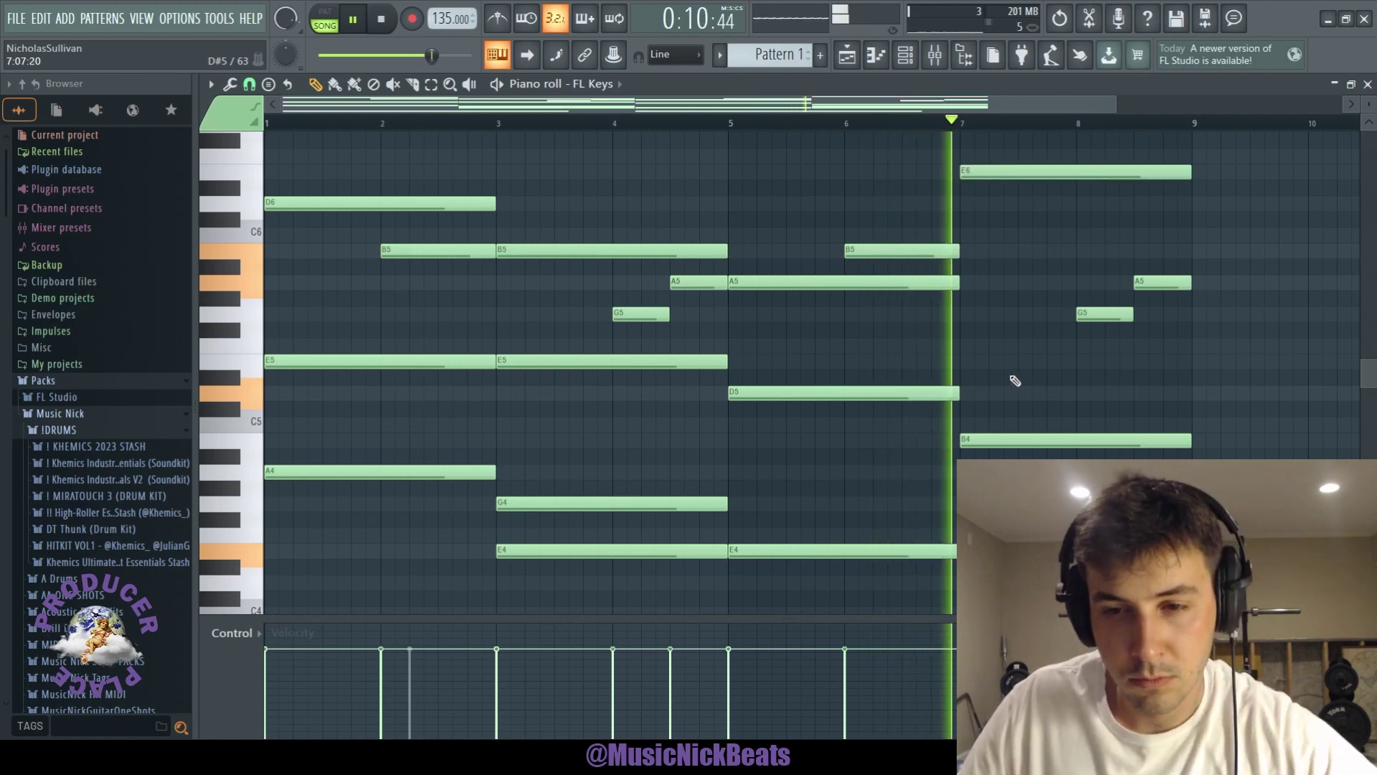
# Step: Add two-bar melody notes during playback: E6 within bar 7, D6 at the start of bar 8, and B5 halfway through bar 8
pyautogui.scroll(3, 1019, 367)
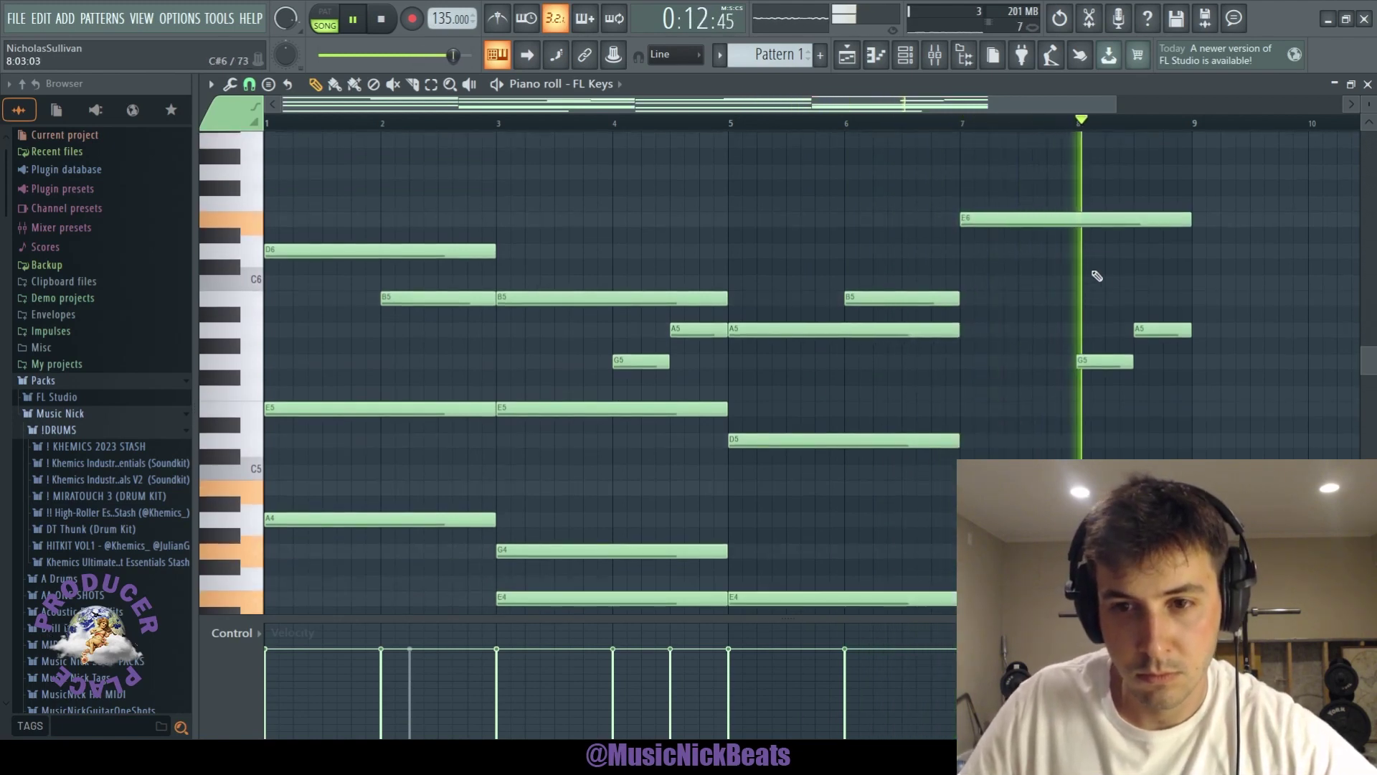
pyautogui.press('space')
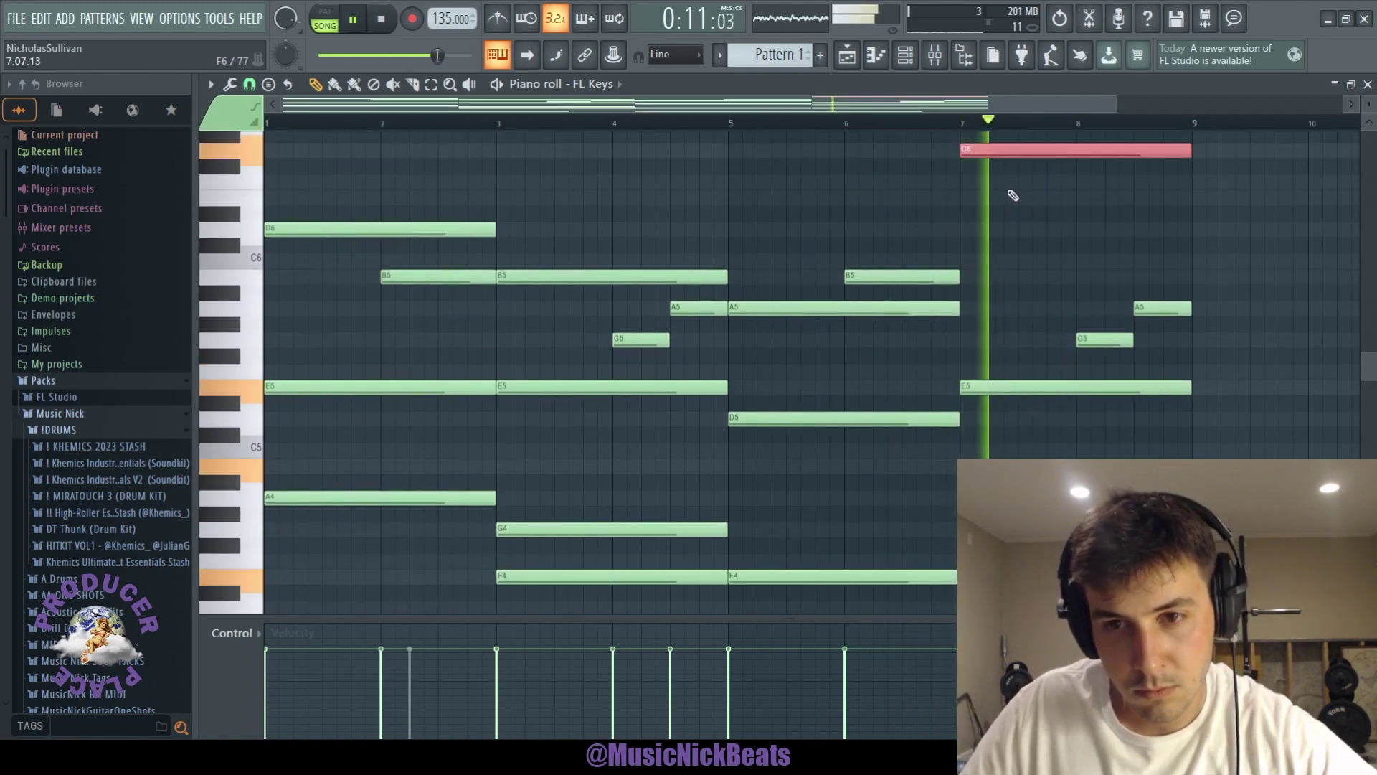
pyautogui.click(1010, 196)
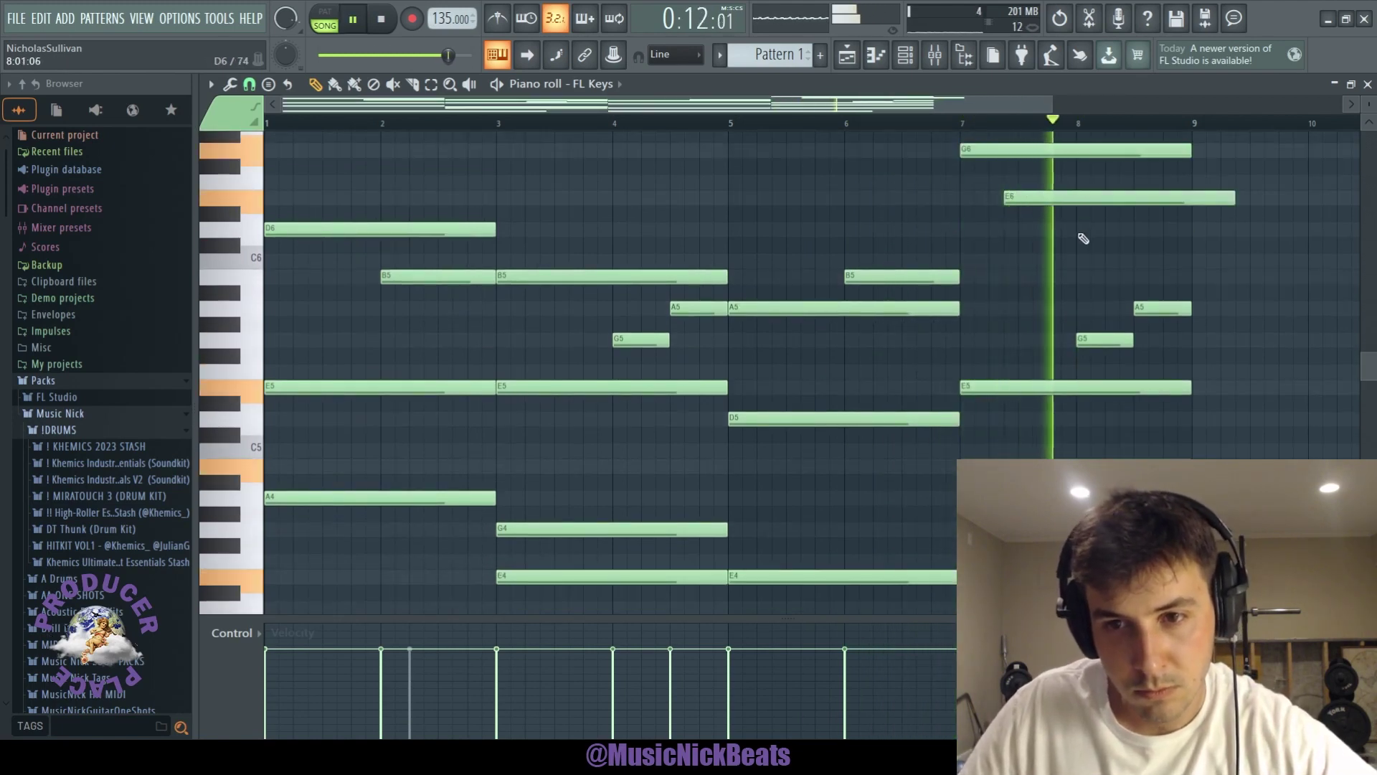
pyautogui.click(1078, 230)
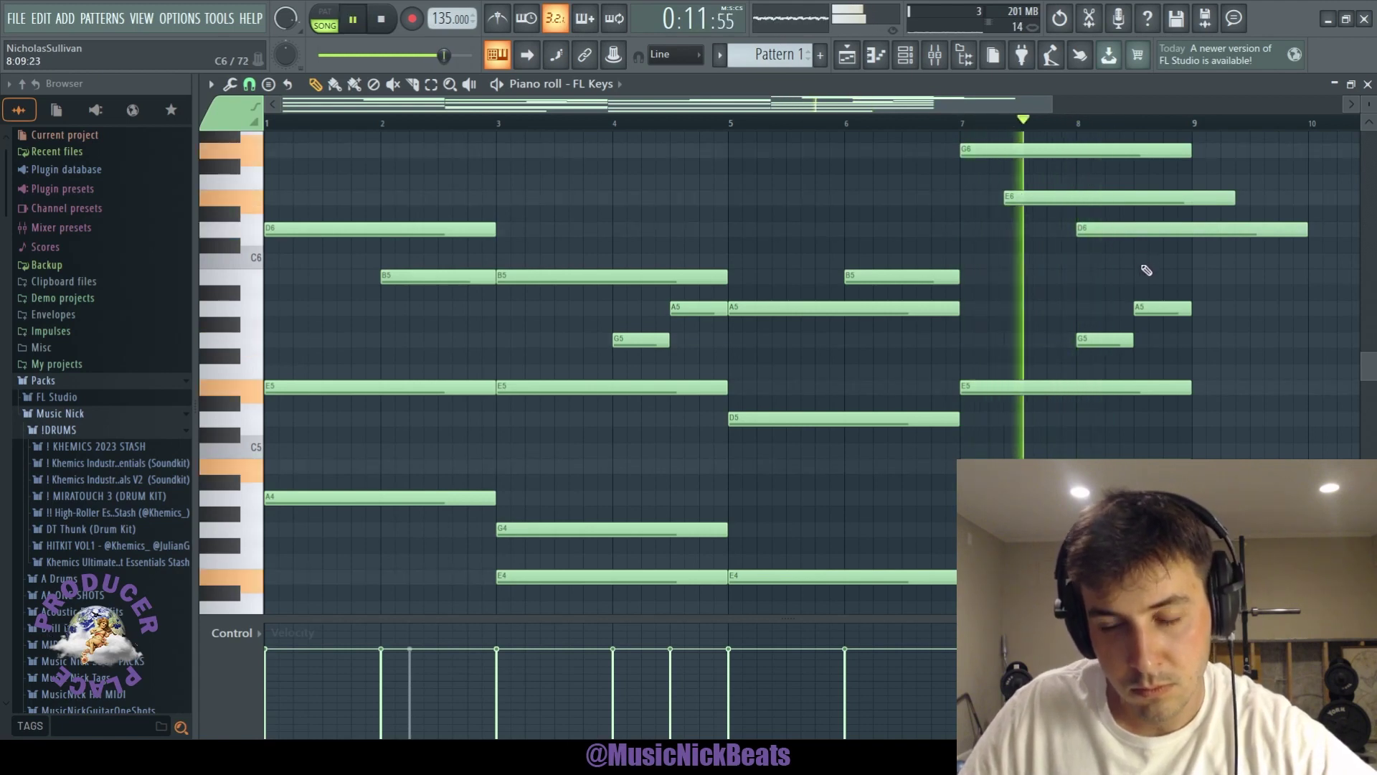
pyautogui.click(1140, 276)
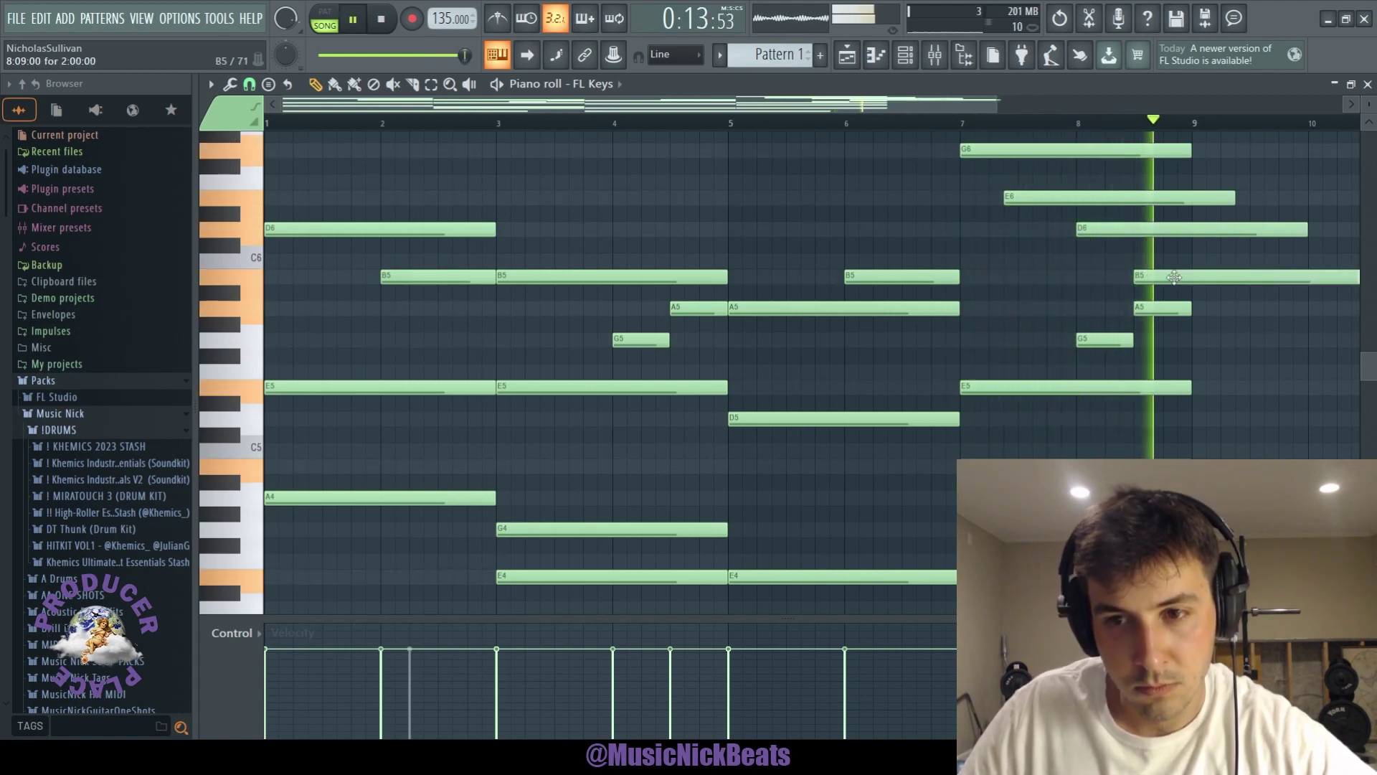
# Step: Replay the melody and delete the B5 and D6 notes placed in bar 8
pyautogui.press('space')
pyautogui.press('space')
pyautogui.rightClick(1173, 281)
pyautogui.rightClick(1112, 230)
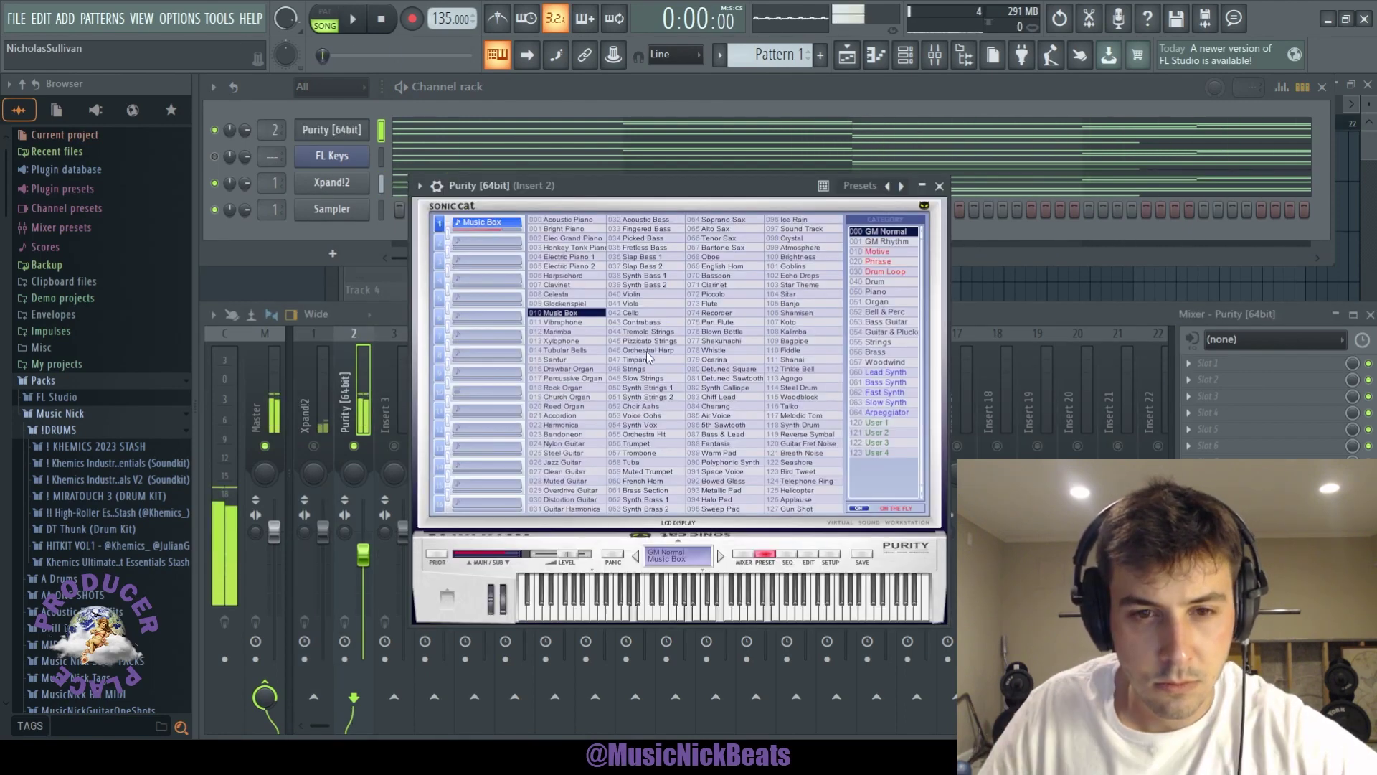
# Step: Audition the Timpani and Recorder sounds in Purity, choose the Echo Drops preset, and close the instrument
pyautogui.click(631, 360)
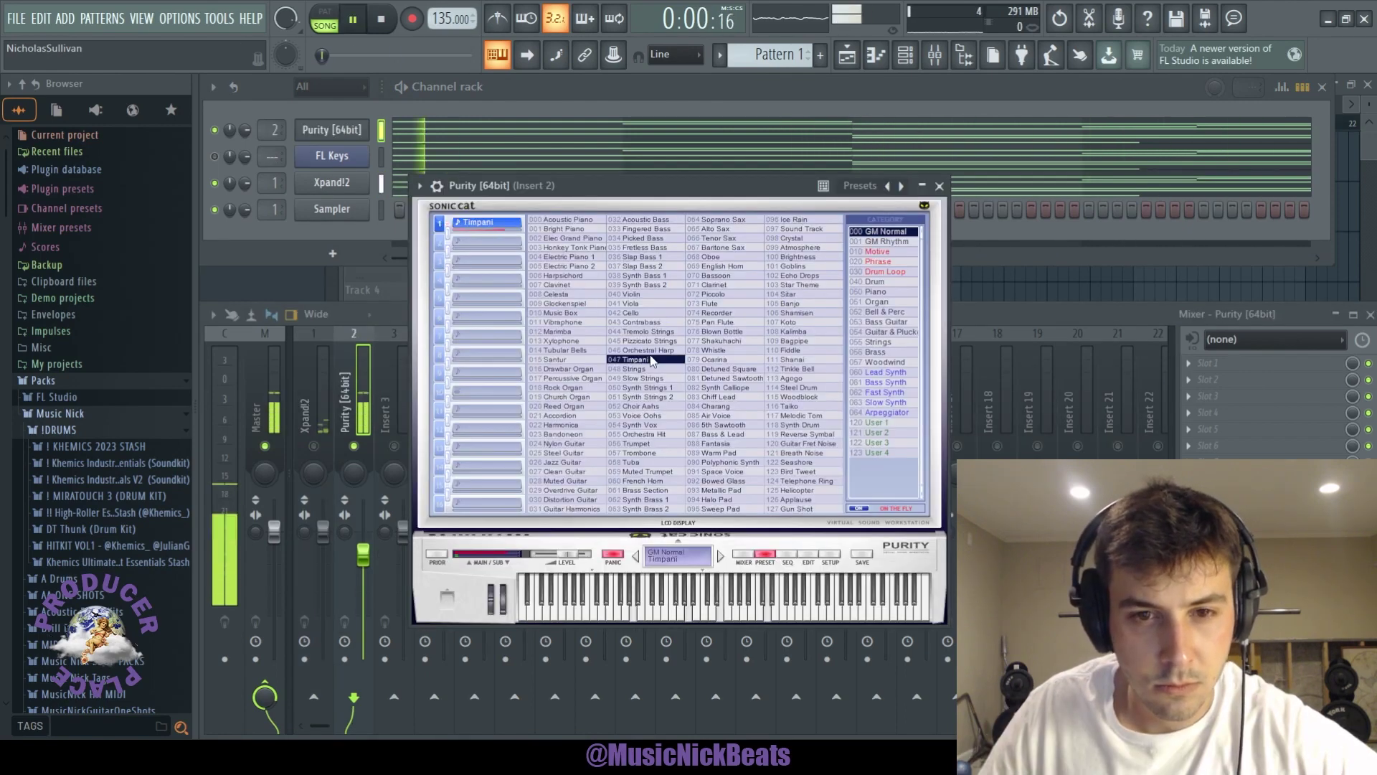
pyautogui.click(710, 313)
pyautogui.click(800, 276)
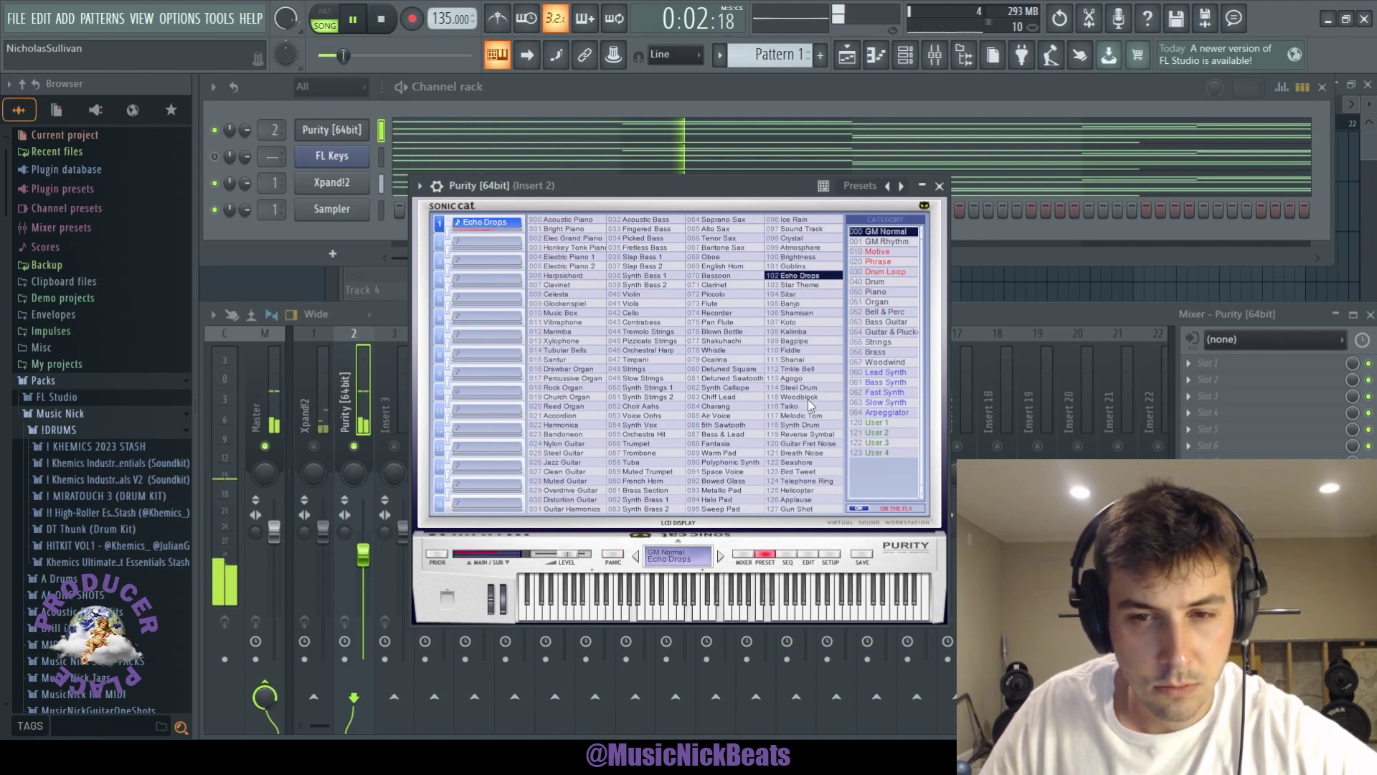
pyautogui.click(939, 186)
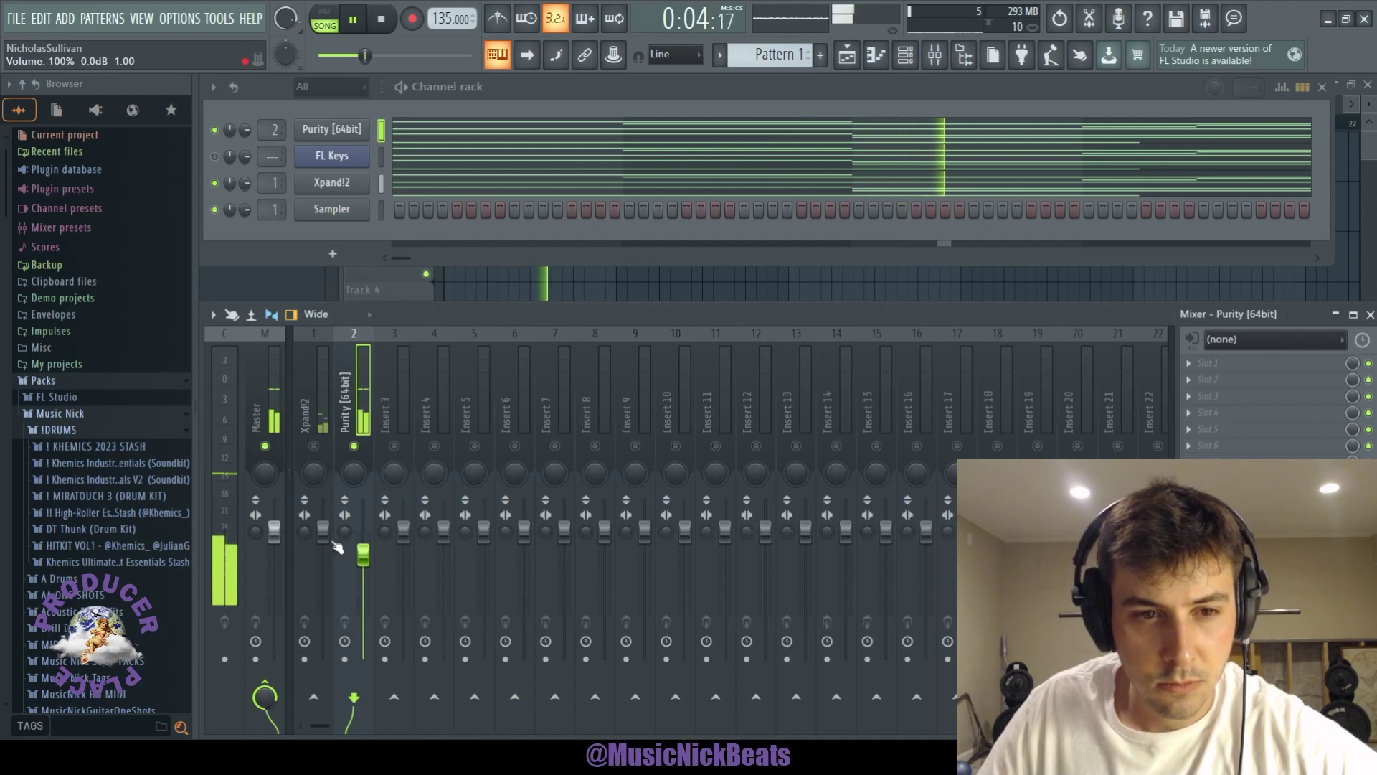
# Step: Lower the Xpand!2 mixer track's volume and load HalfTime on it with a 1 Bar loop
pyautogui.moveTo(323, 530); pyautogui.dragTo(323, 547)
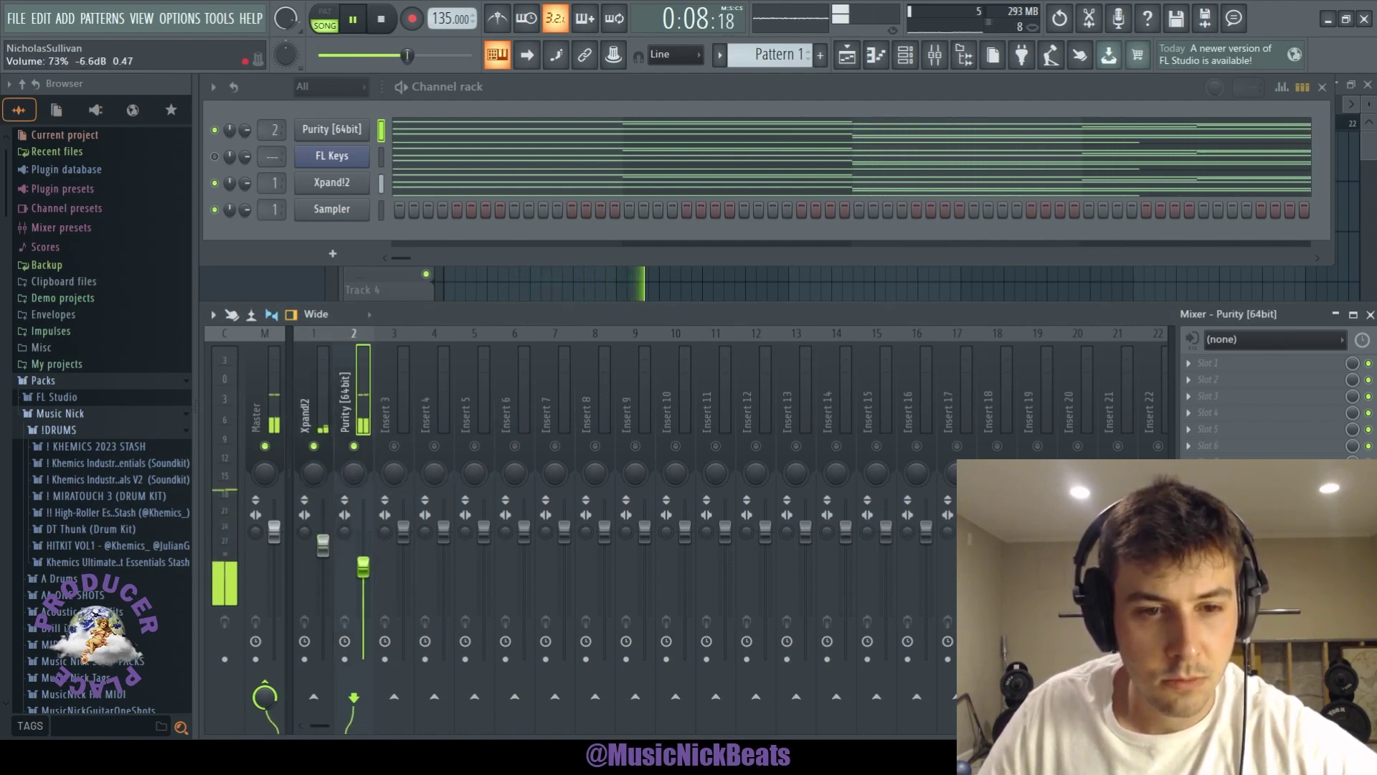
pyautogui.click(309, 396)
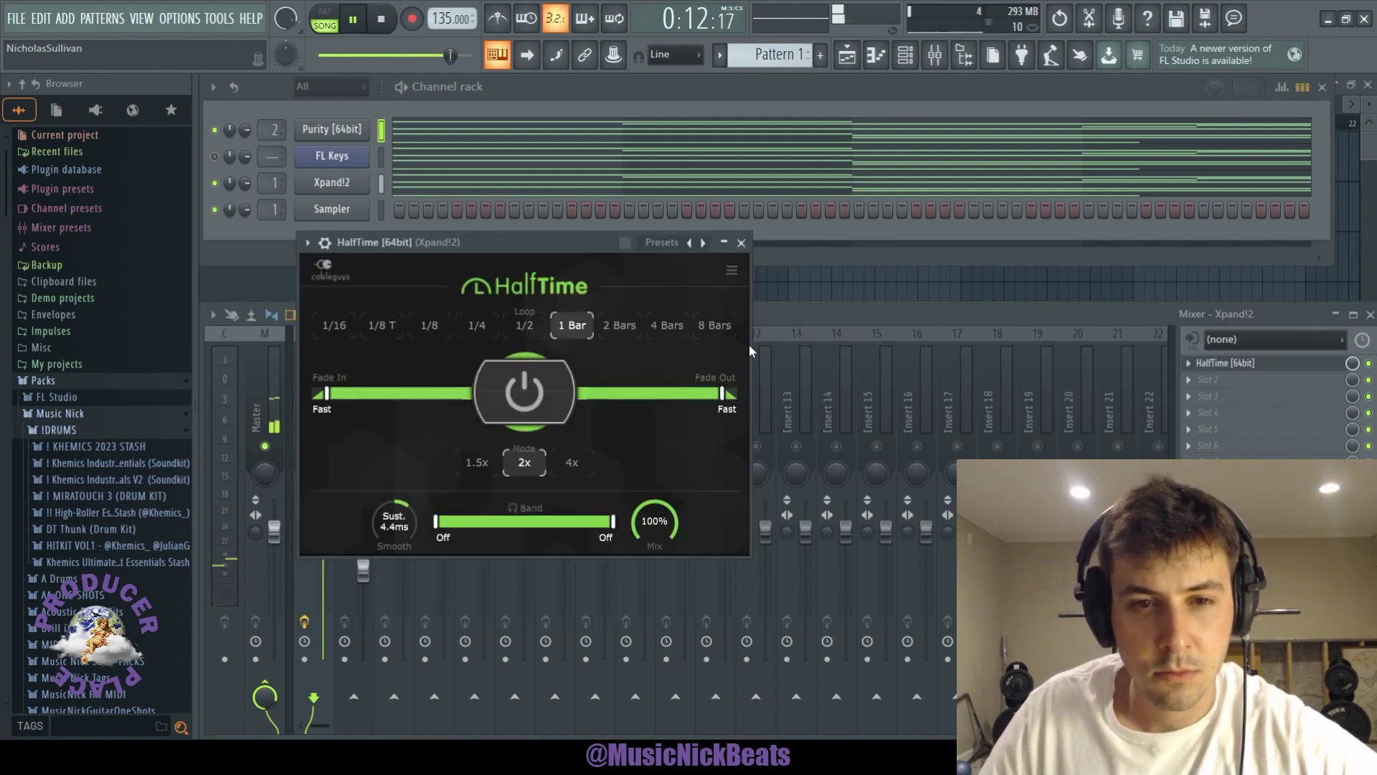
pyautogui.click(741, 244)
# Step: Load HalfTime on the Purity mixer track with a 1/4 loop, and rebalance the Purity and Xpand!2 volumes
pyautogui.click(352, 415)
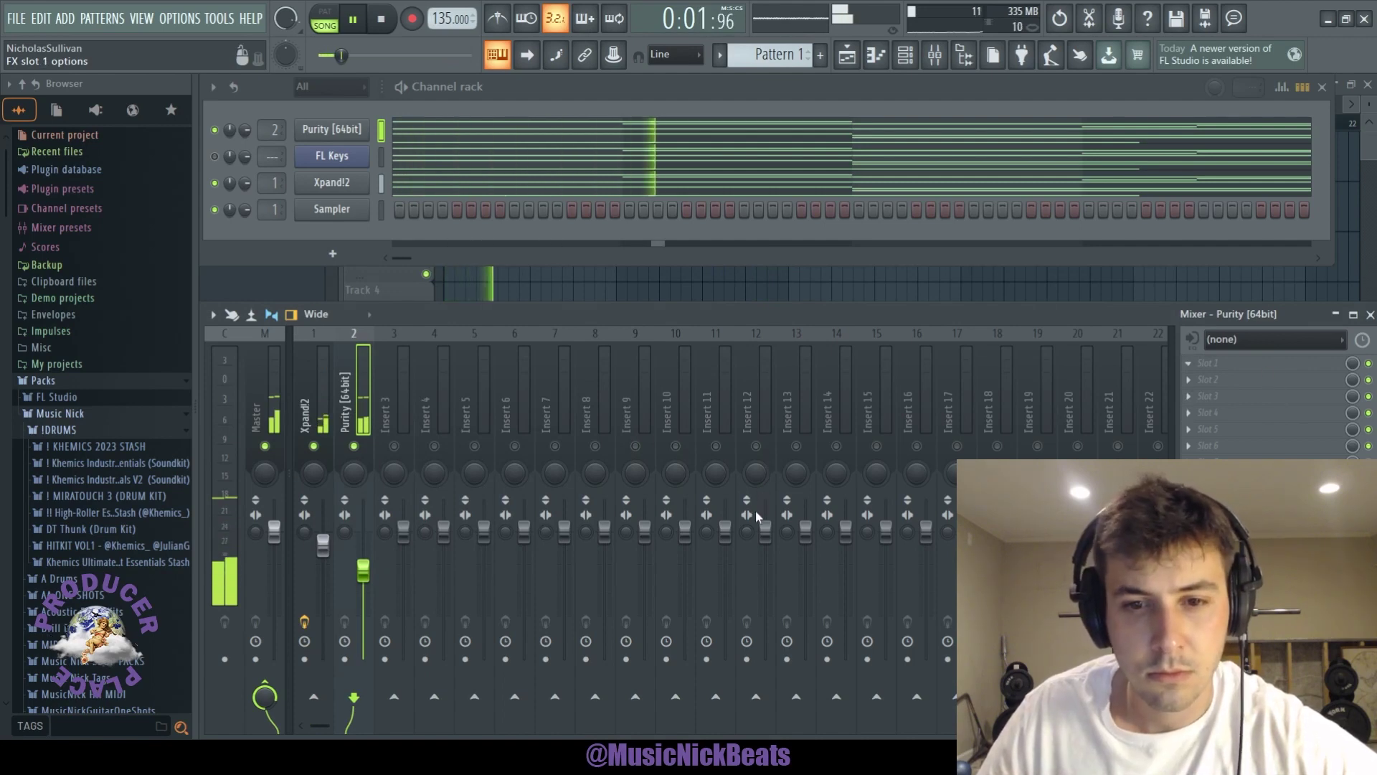
pyautogui.press('space')
pyautogui.click(523, 371)
pyautogui.press('space')
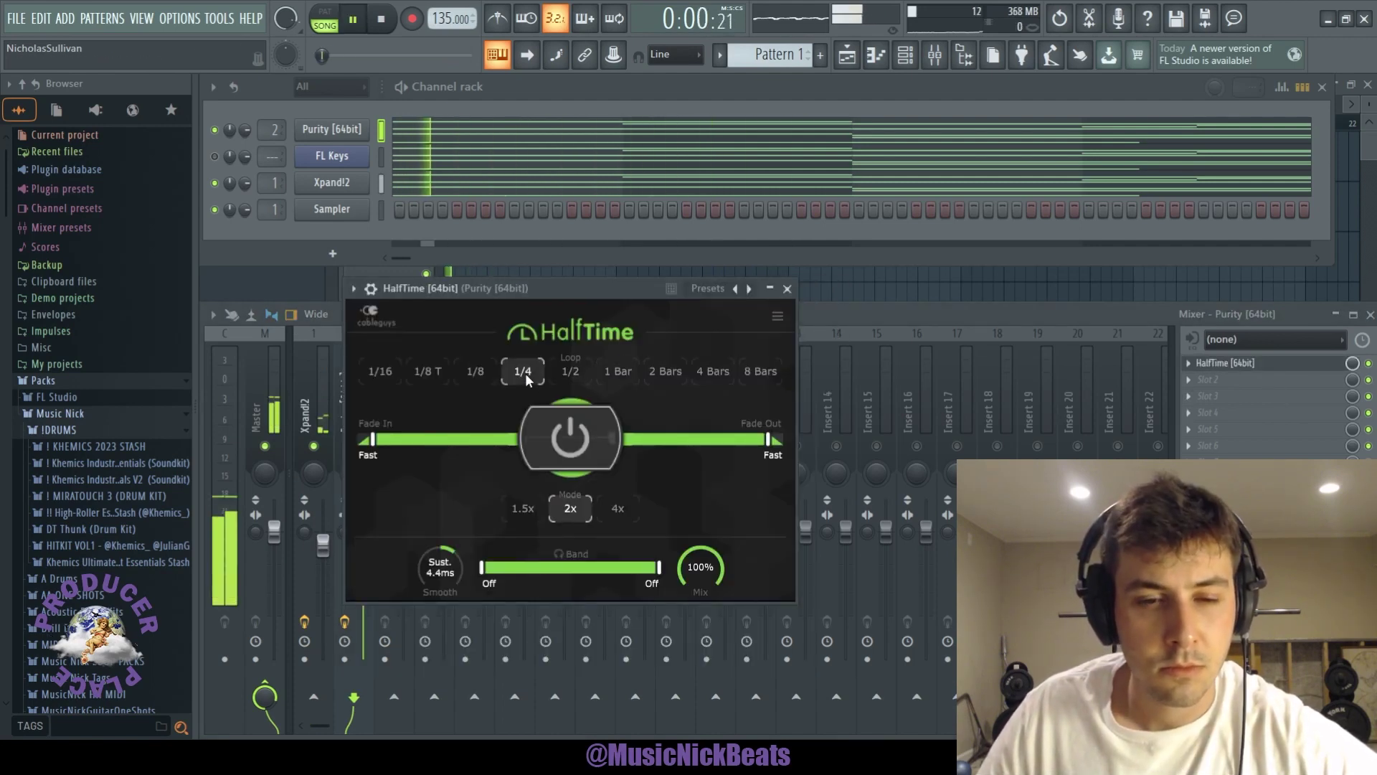
pyautogui.click(787, 288)
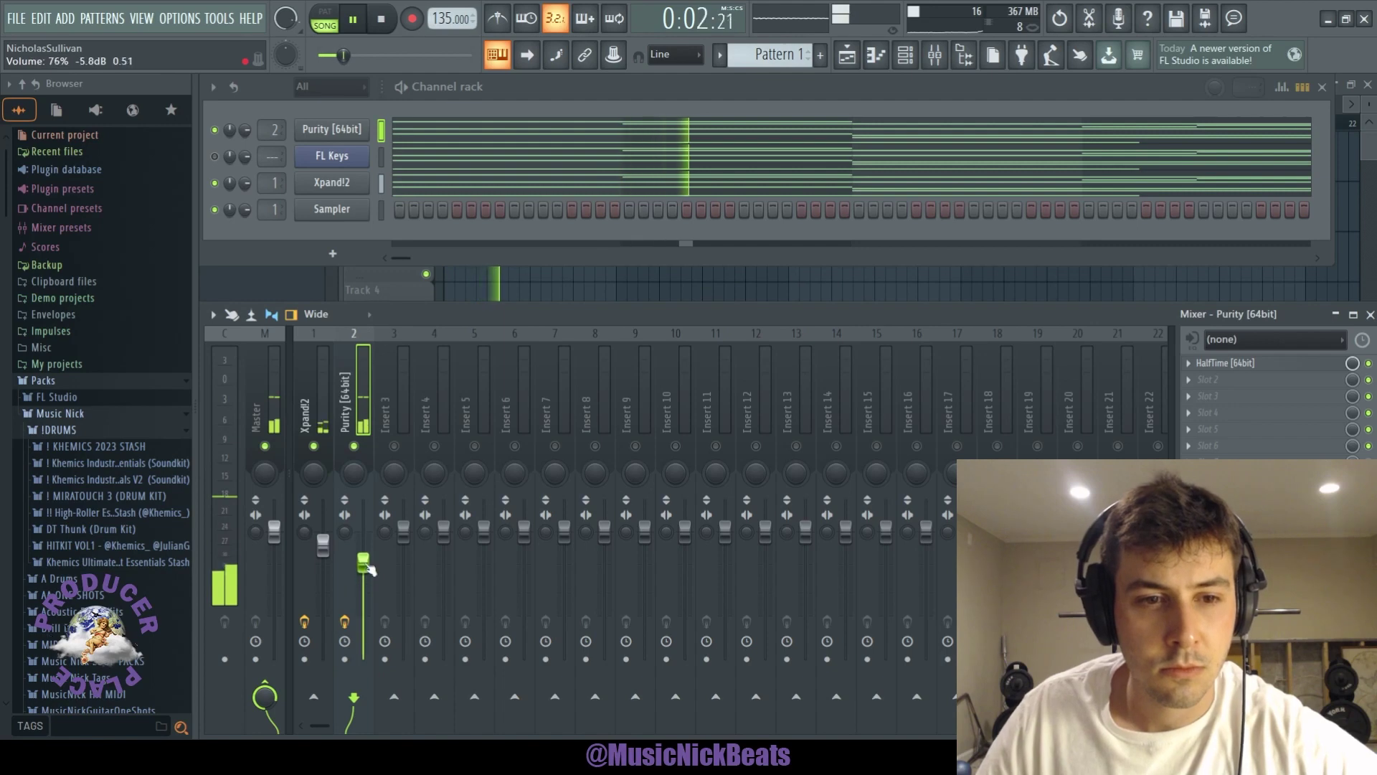
pyautogui.moveTo(323, 545)
pyautogui.mouseDown()
pyautogui.moveTo(324, 532)
pyautogui.moveTo(323, 546)
pyautogui.mouseUp()
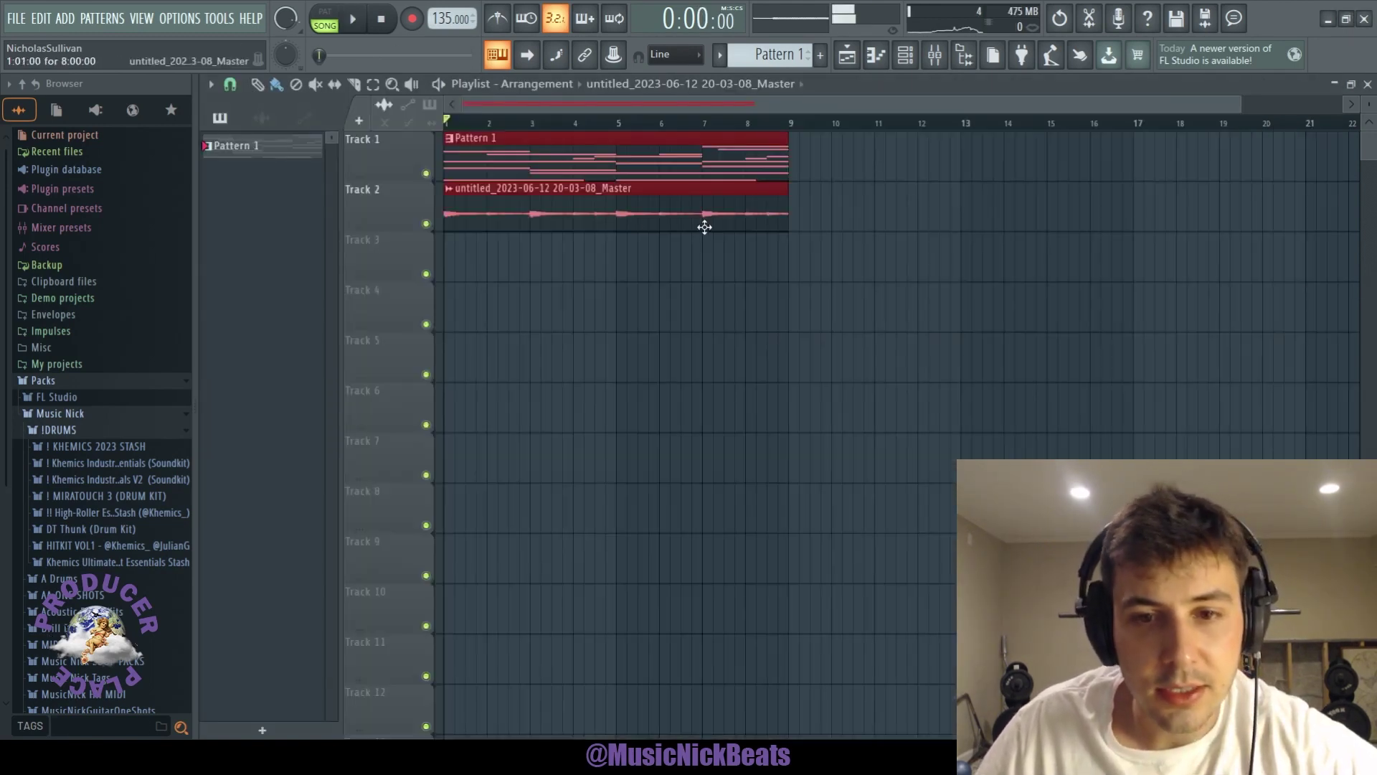
# Step: Solo Track 2 and reverse the rendered master audio clip
pyautogui.rightClick(426, 224)
pyautogui.doubleClick(485, 213)
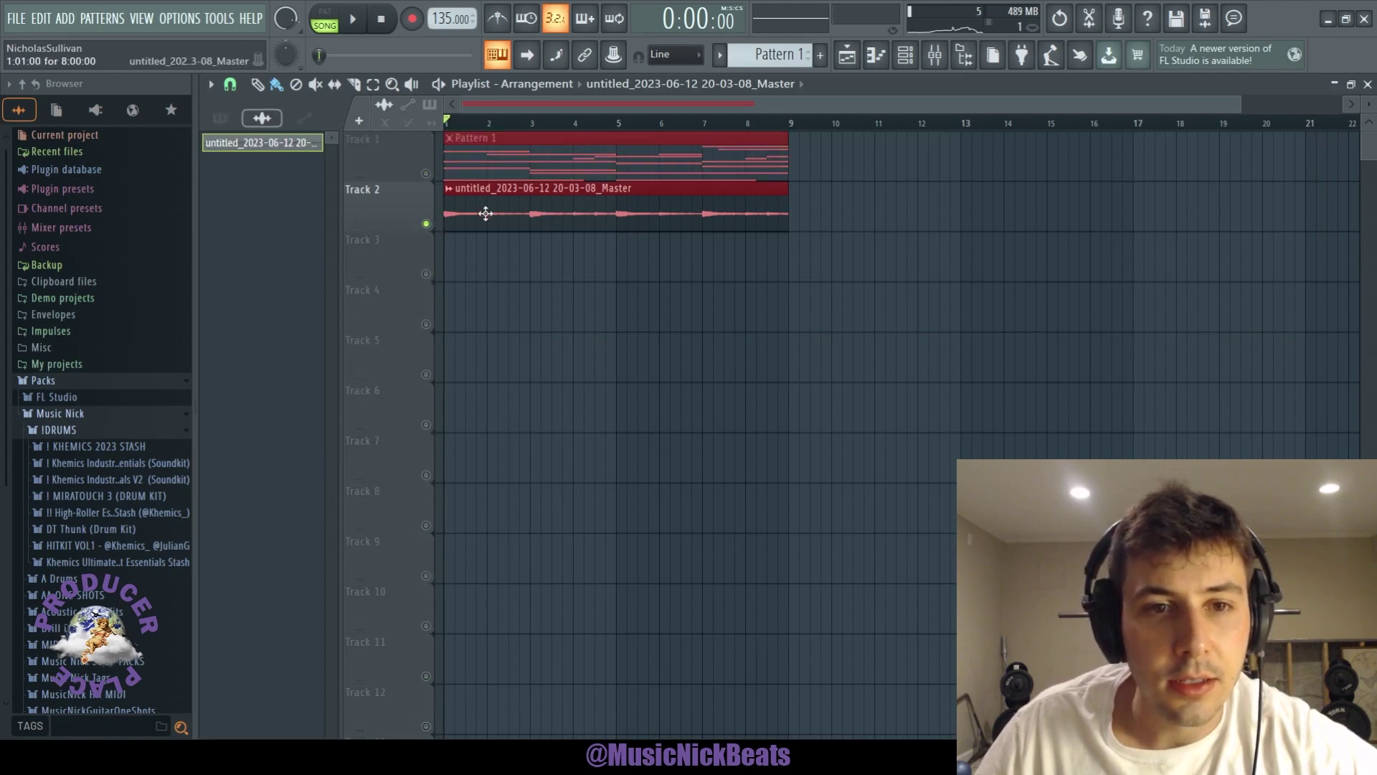
pyautogui.click(633, 495)
pyautogui.click(840, 290)
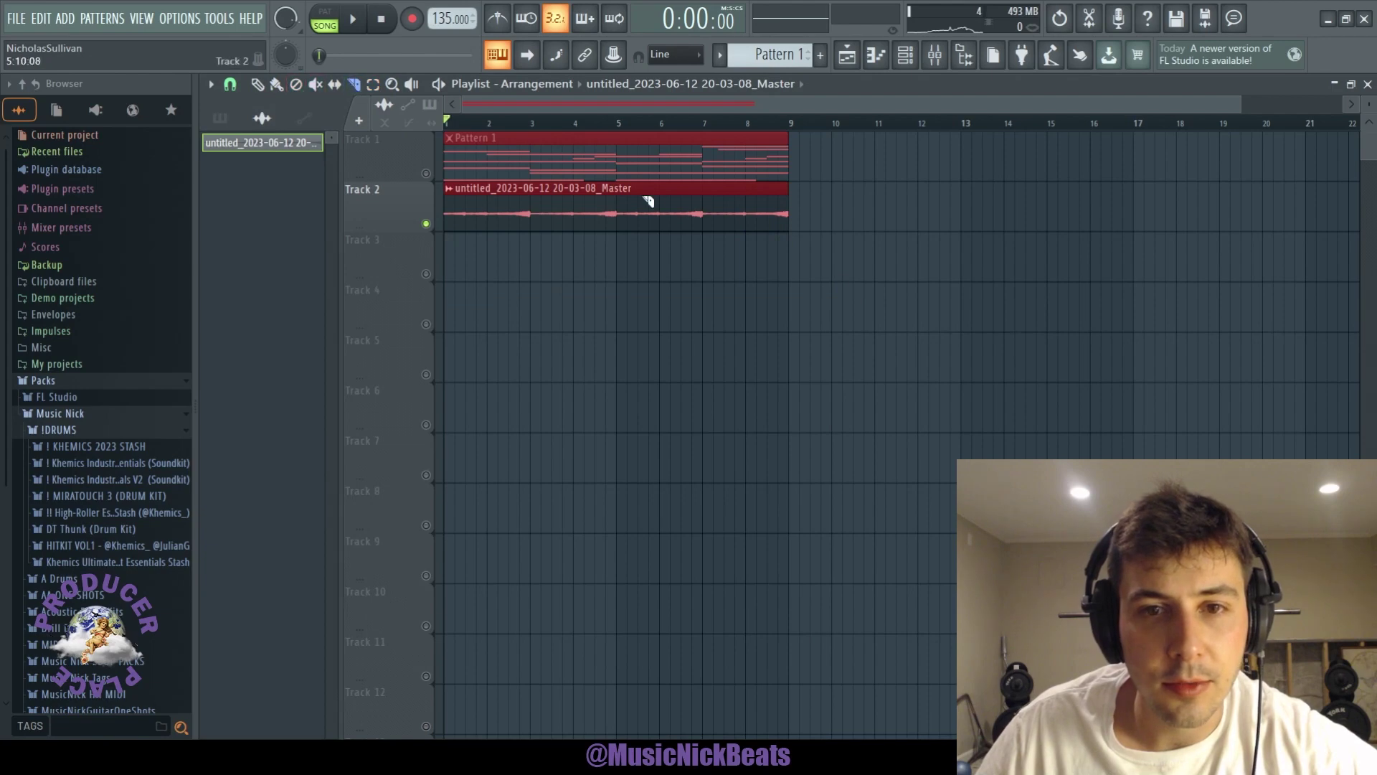
# Step: Slice the reversed clip into one-bar pieces and rearrange them in reverse order on Track 2
pyautogui.click(749, 213)
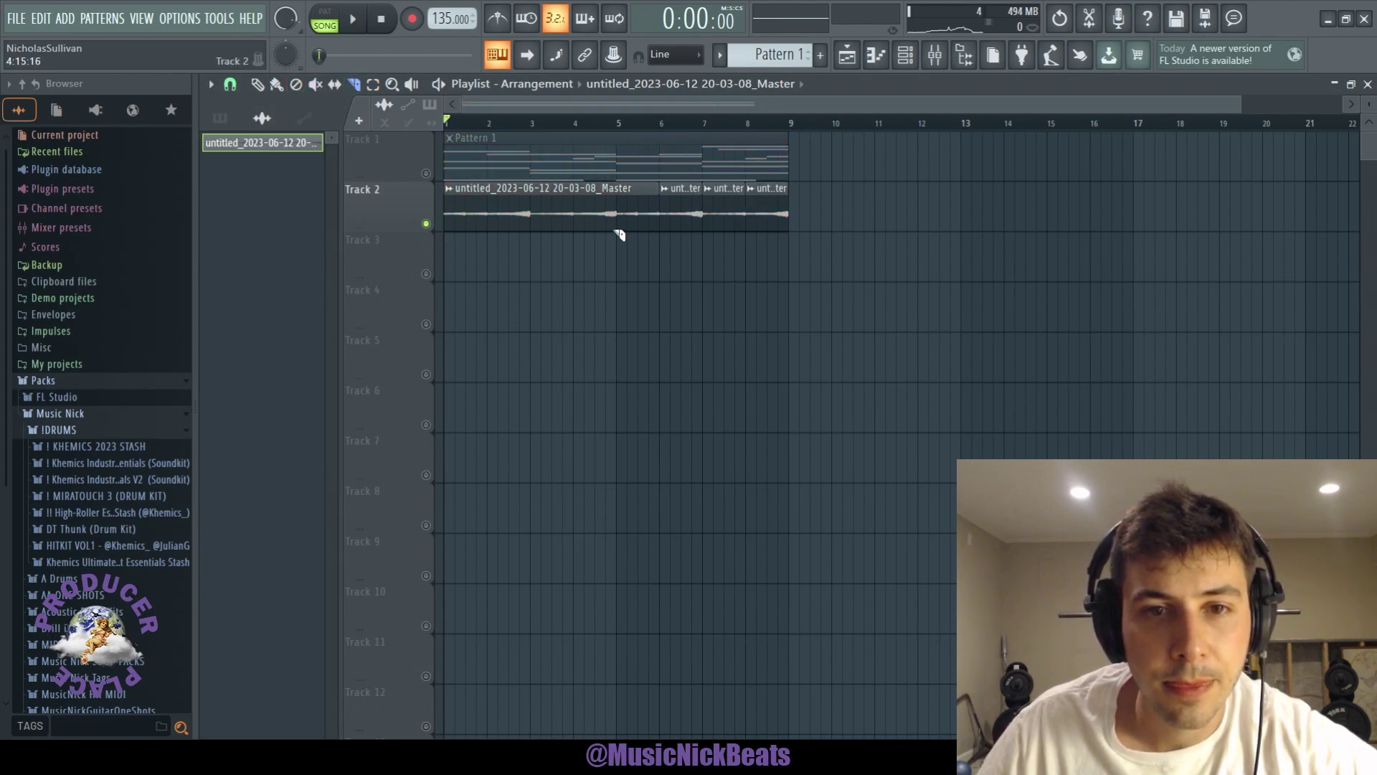
pyautogui.click(487, 216)
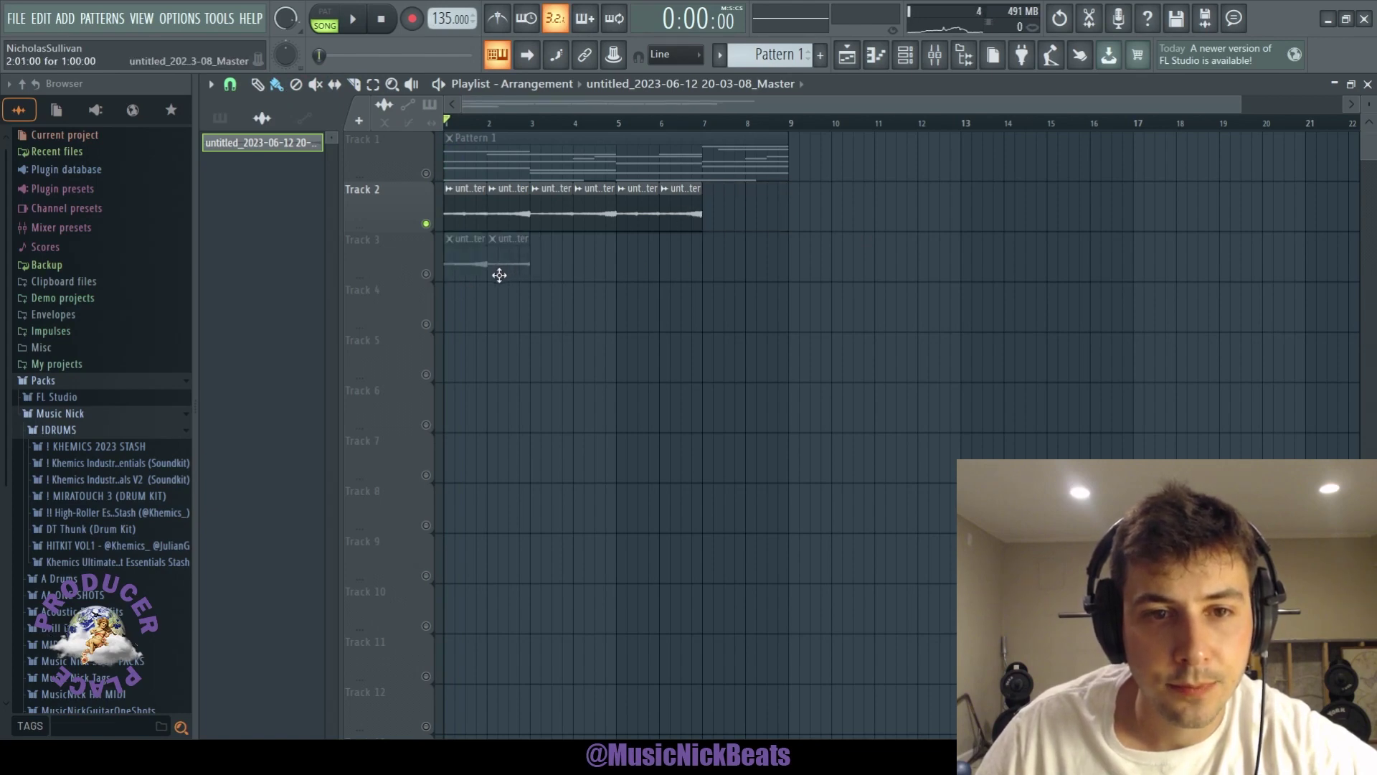
pyautogui.moveTo(563, 288); pyautogui.dragTo(592, 283)
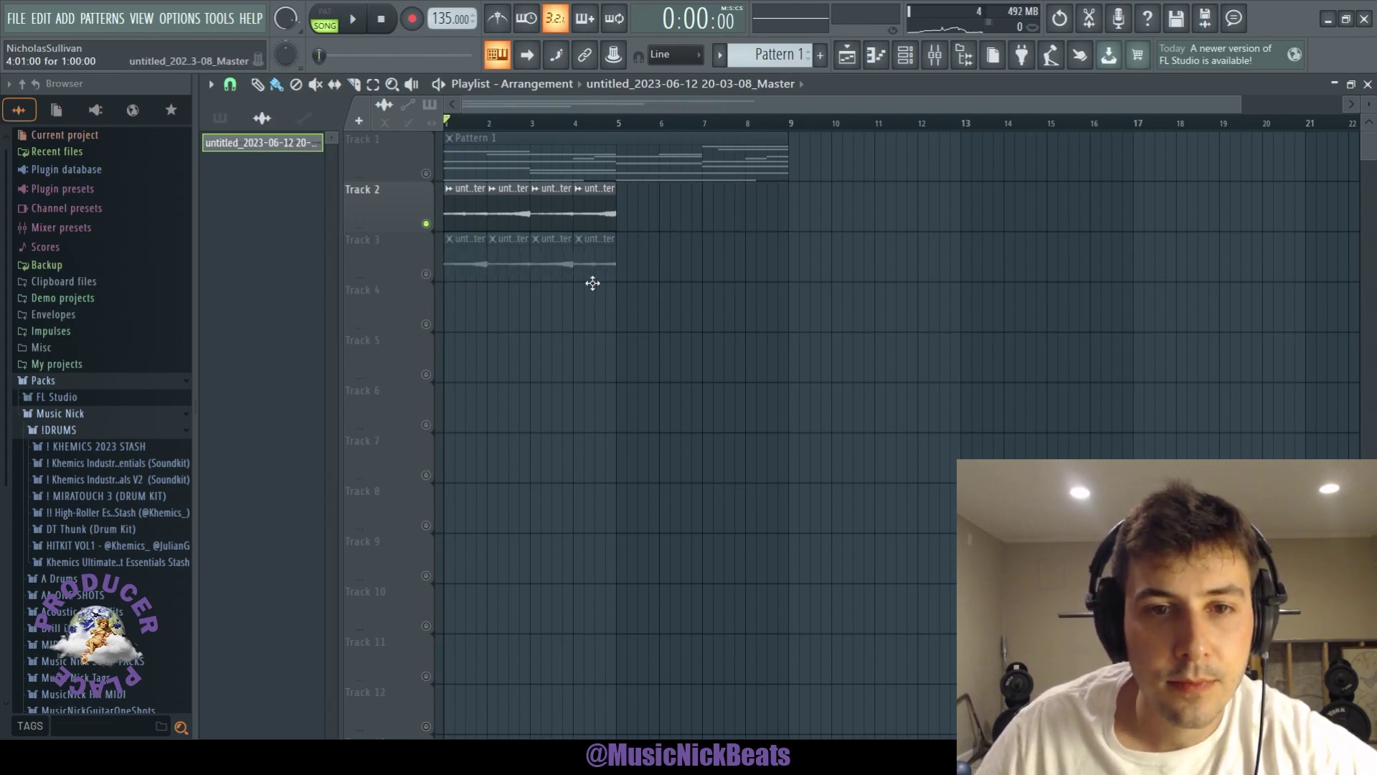
pyautogui.moveTo(549, 215); pyautogui.dragTo(674, 286)
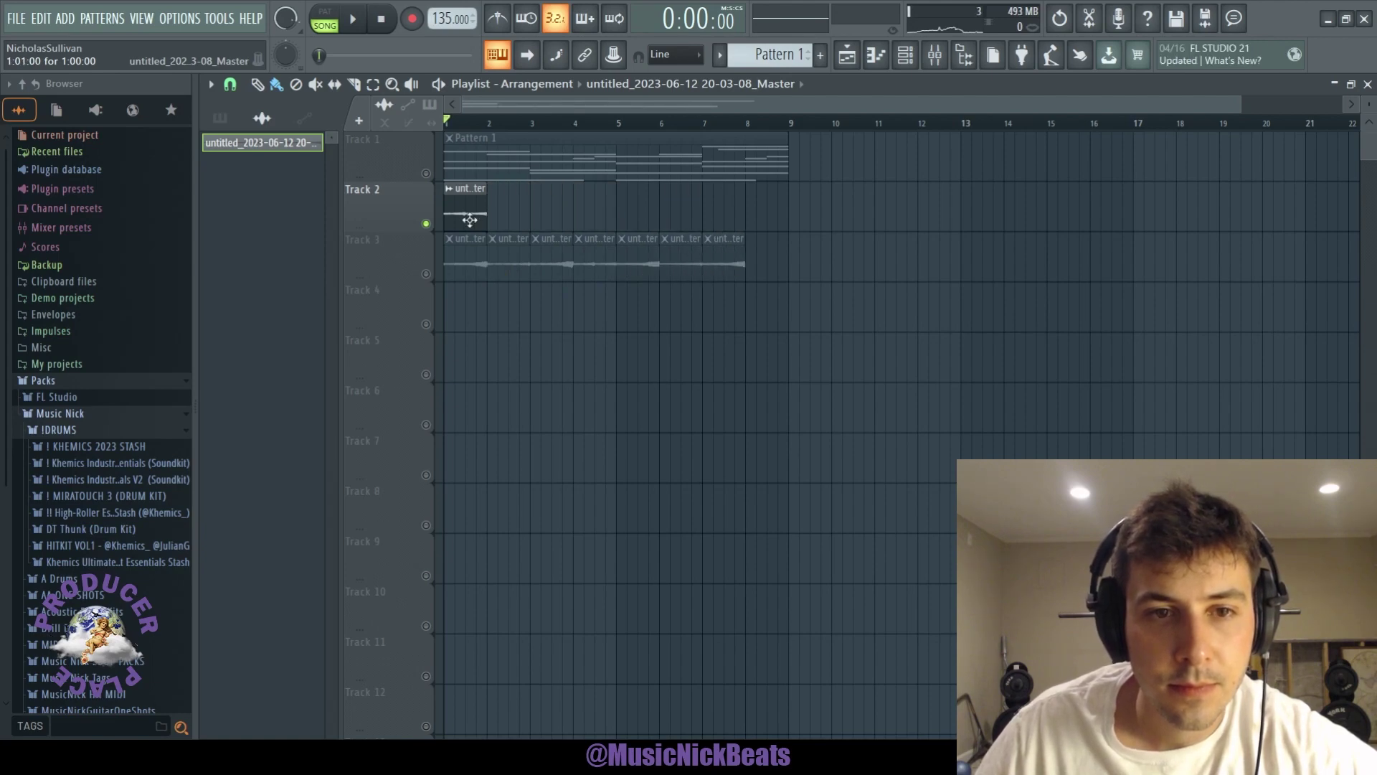
pyautogui.moveTo(773, 279); pyautogui.dragTo(771, 230)
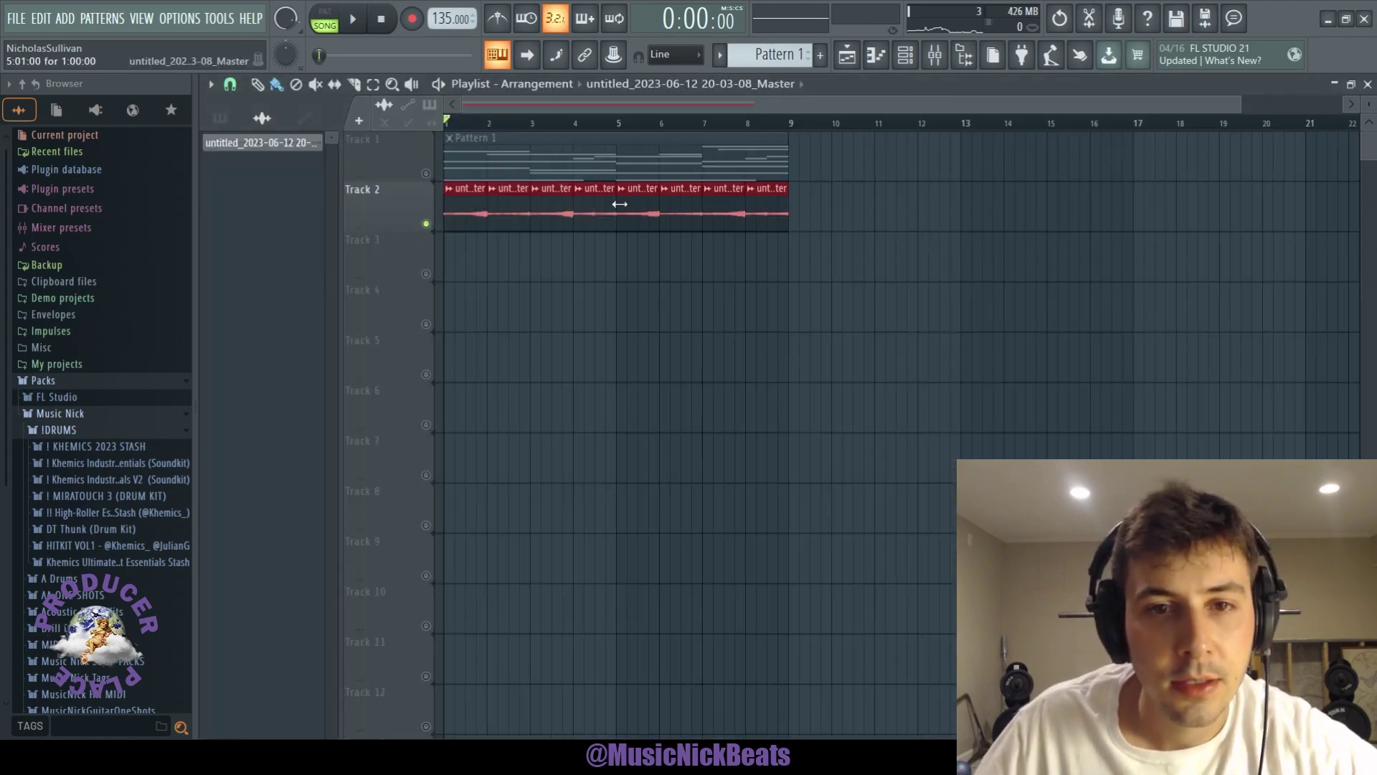
# Step: Raise the sliced audio clip's time-stretching pitch, use the Auto stretch mode, and play the result
pyautogui.doubleClick(620, 204)
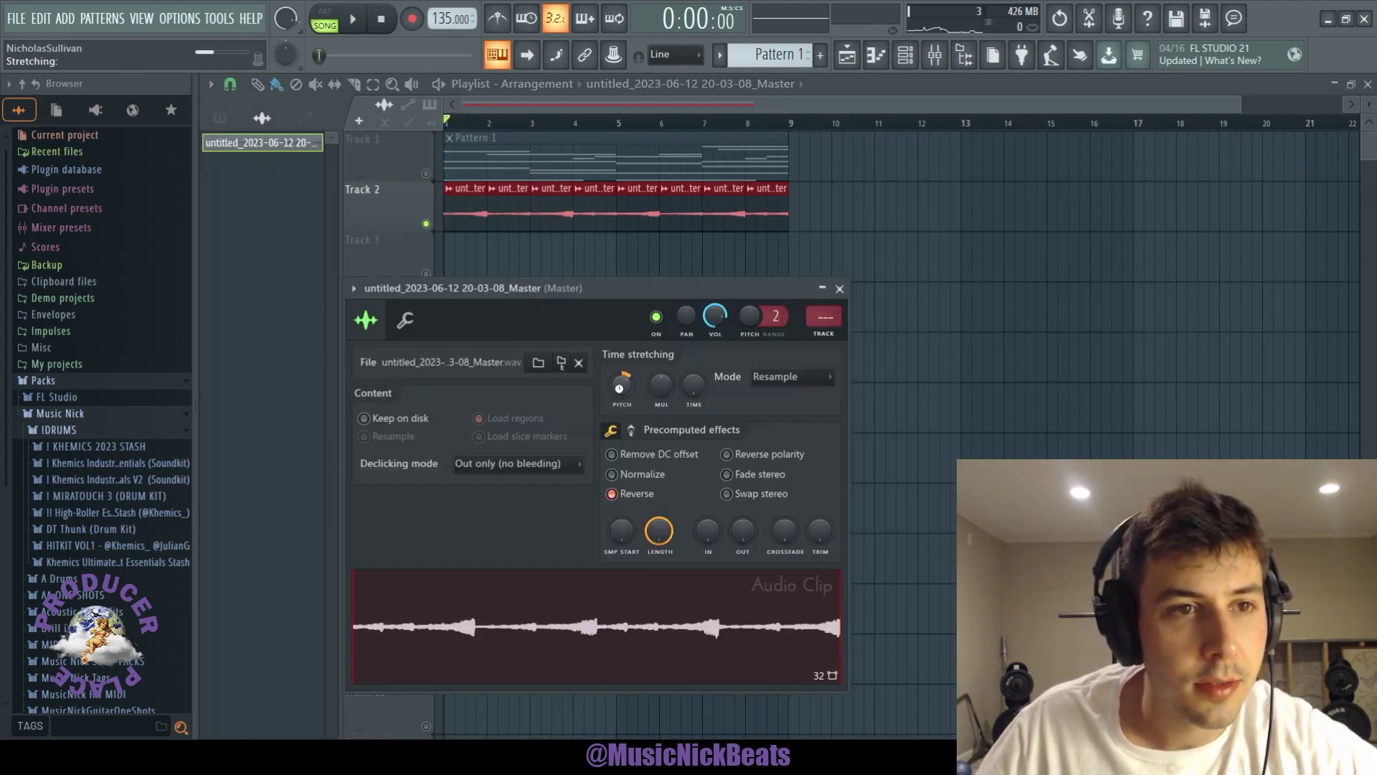
pyautogui.press('space')
pyautogui.click(840, 289)
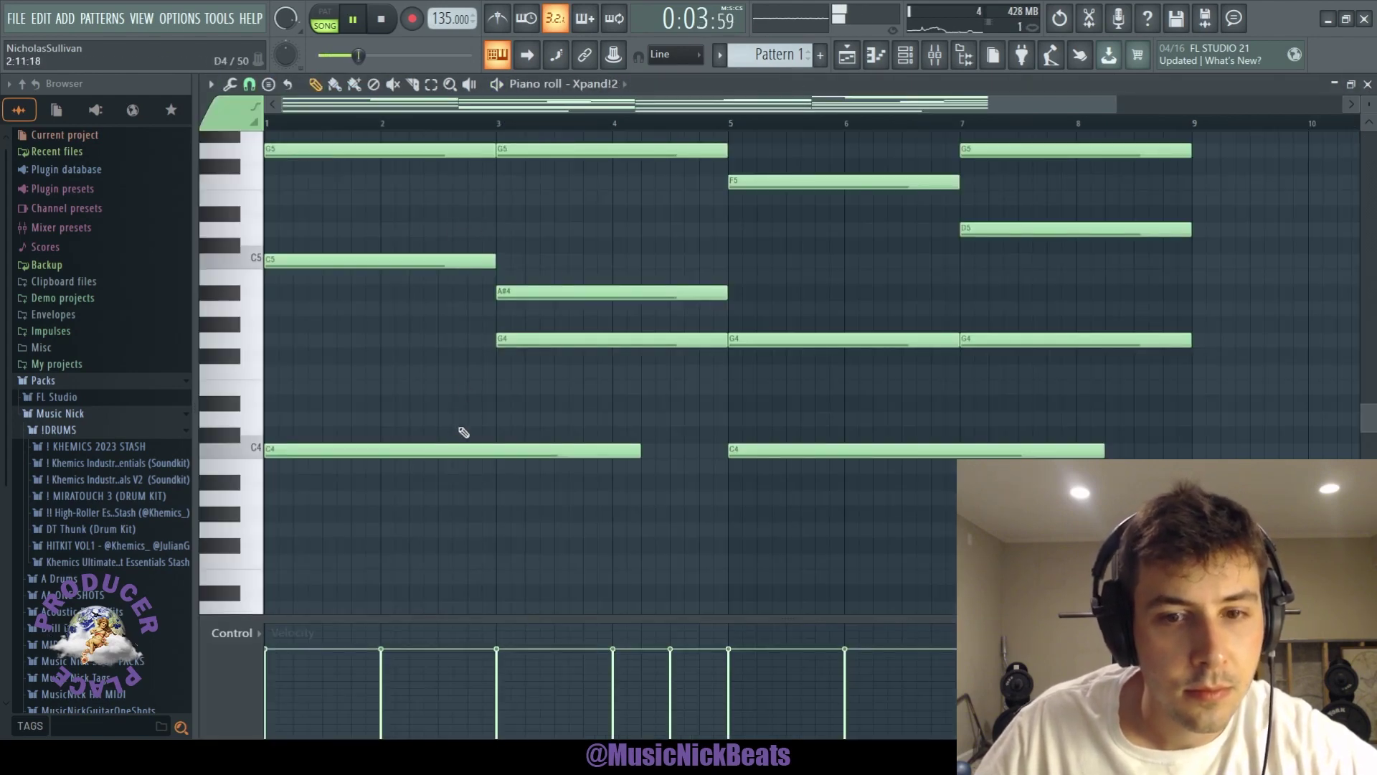
pyautogui.press('pagedown')
pyautogui.click(1368, 84)
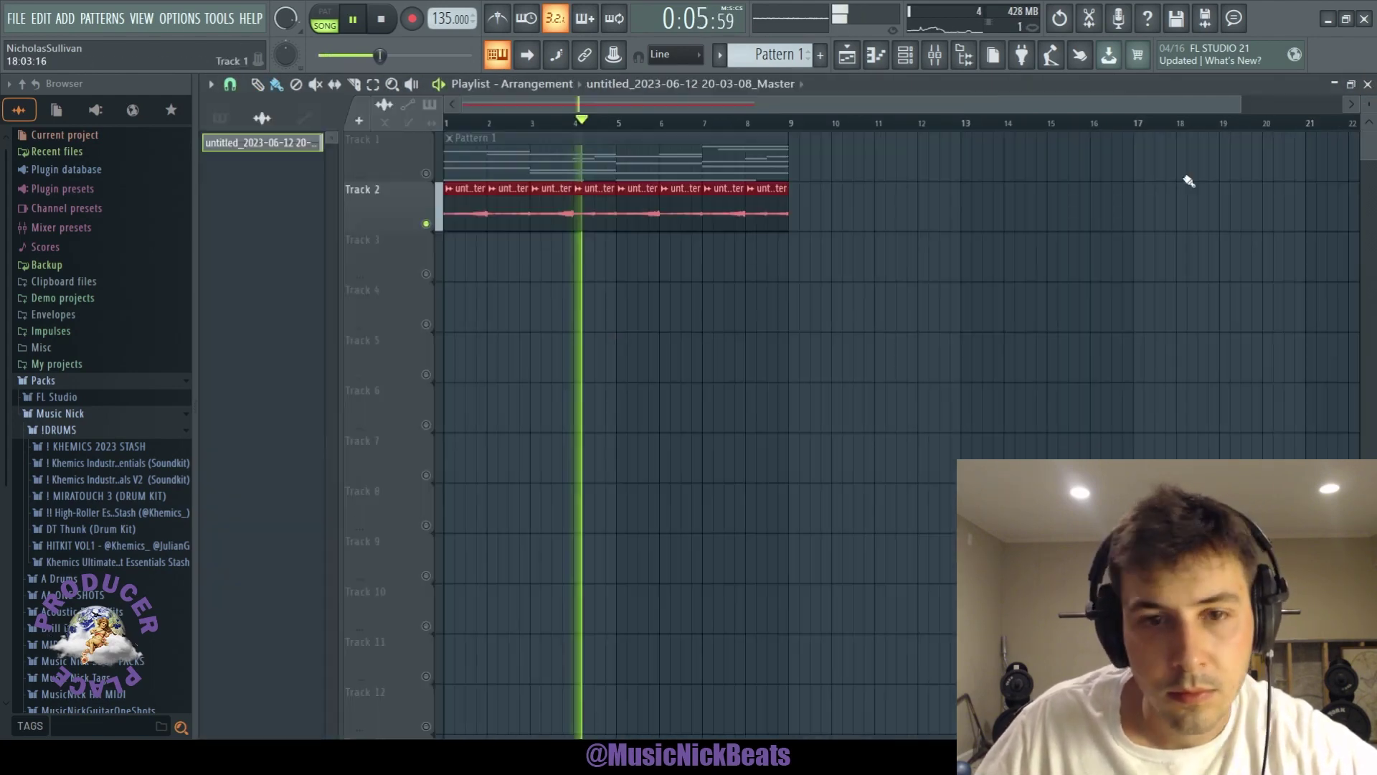
pyautogui.press('F6')
pyautogui.press('F9')
pyautogui.press('F5')
pyautogui.press('F6')
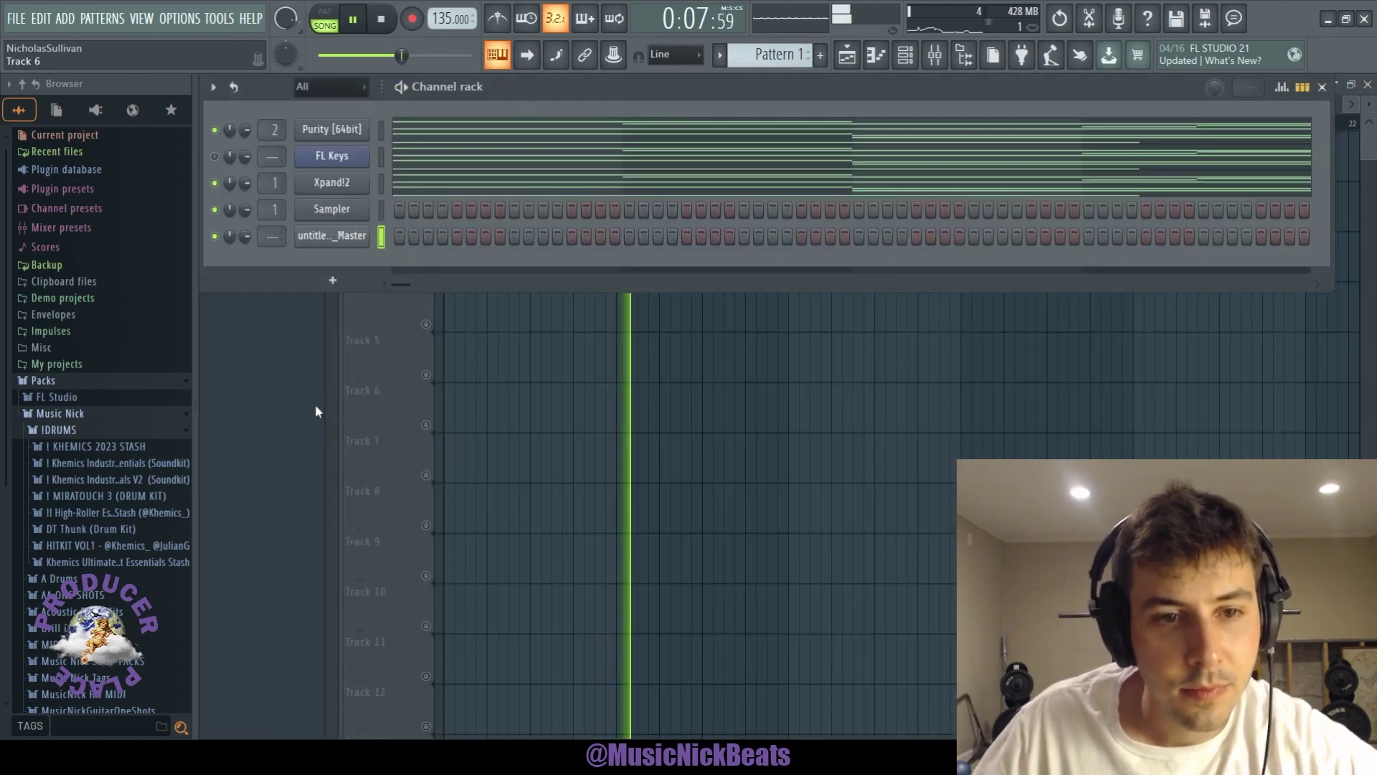
pyautogui.press('F9')
pyautogui.press('F5')
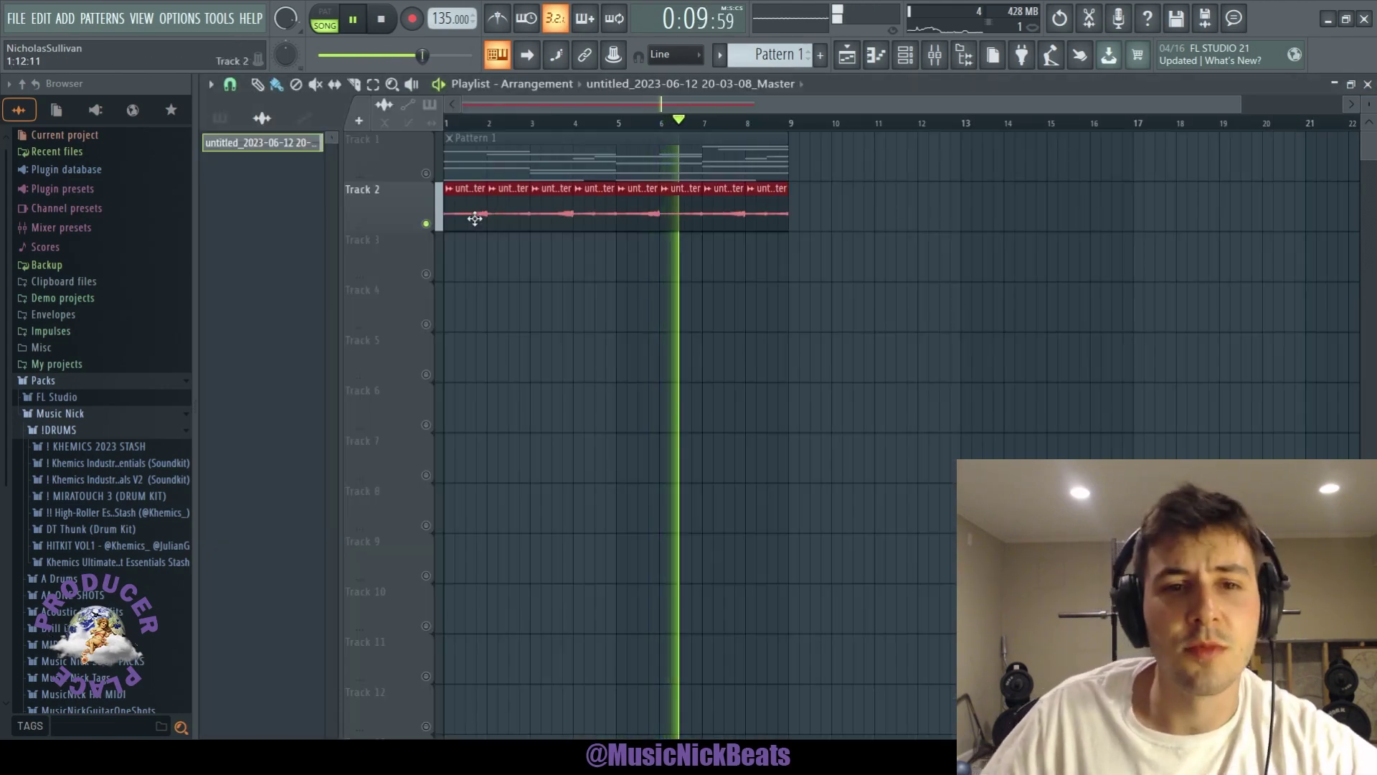
pyautogui.press('F6')
pyautogui.press('F5')
# Step: Adjust the audio clip's volume and shape its low-end cut with band 1 of Fruity parametric EQ 2 on its mixer track
pyautogui.doubleClick(453, 220)
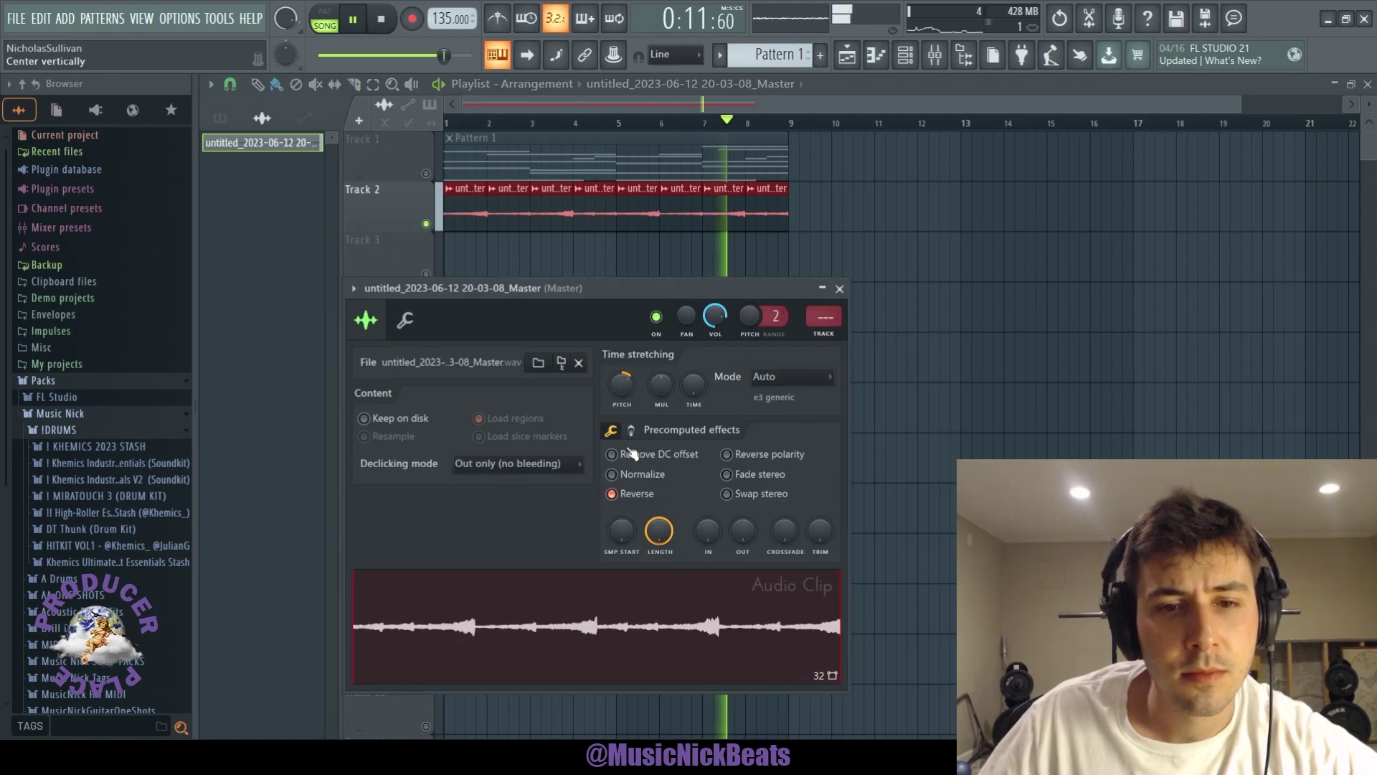
pyautogui.moveTo(709, 339); pyautogui.dragTo(708, 316)
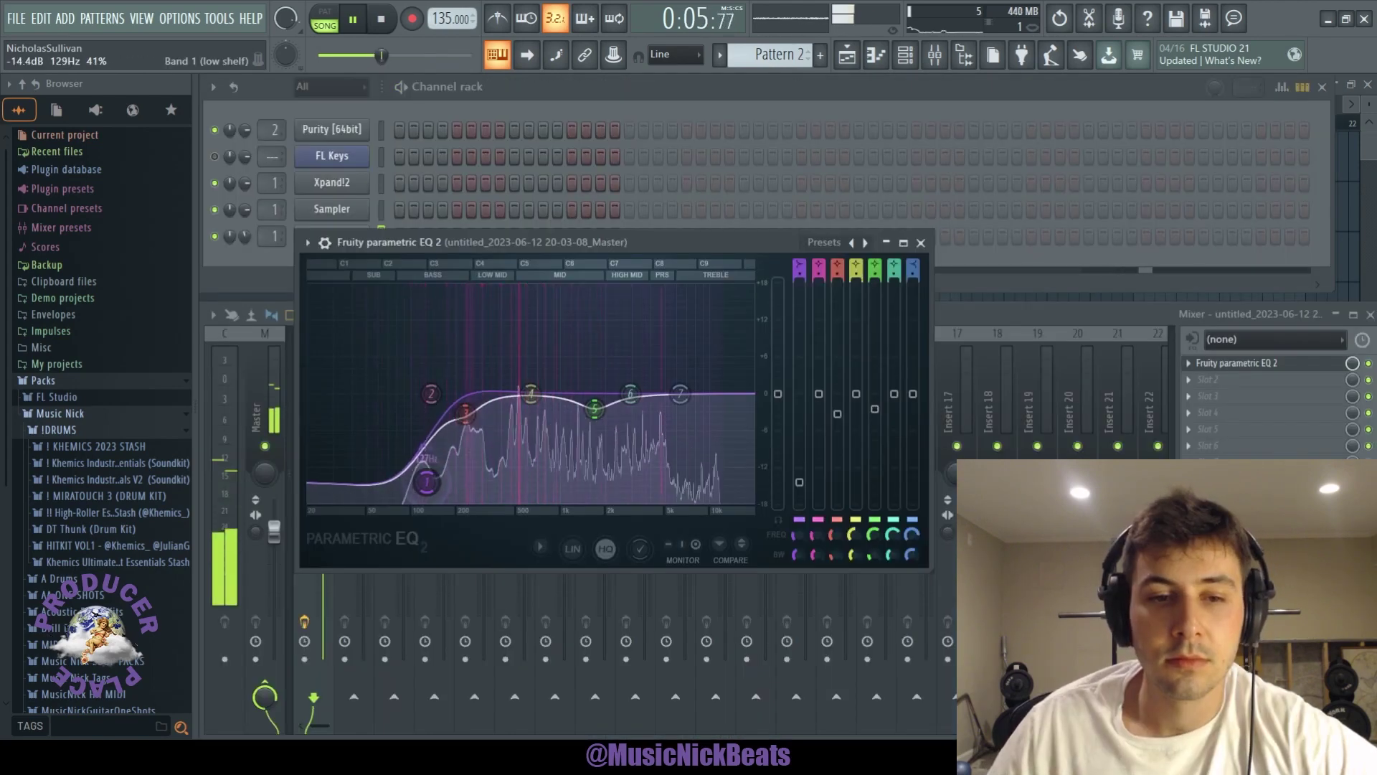
pyautogui.moveTo(427, 482)
pyautogui.mouseDown()
pyautogui.moveTo(451, 466)
pyautogui.moveTo(396, 478)
pyautogui.moveTo(415, 477)
pyautogui.mouseUp()
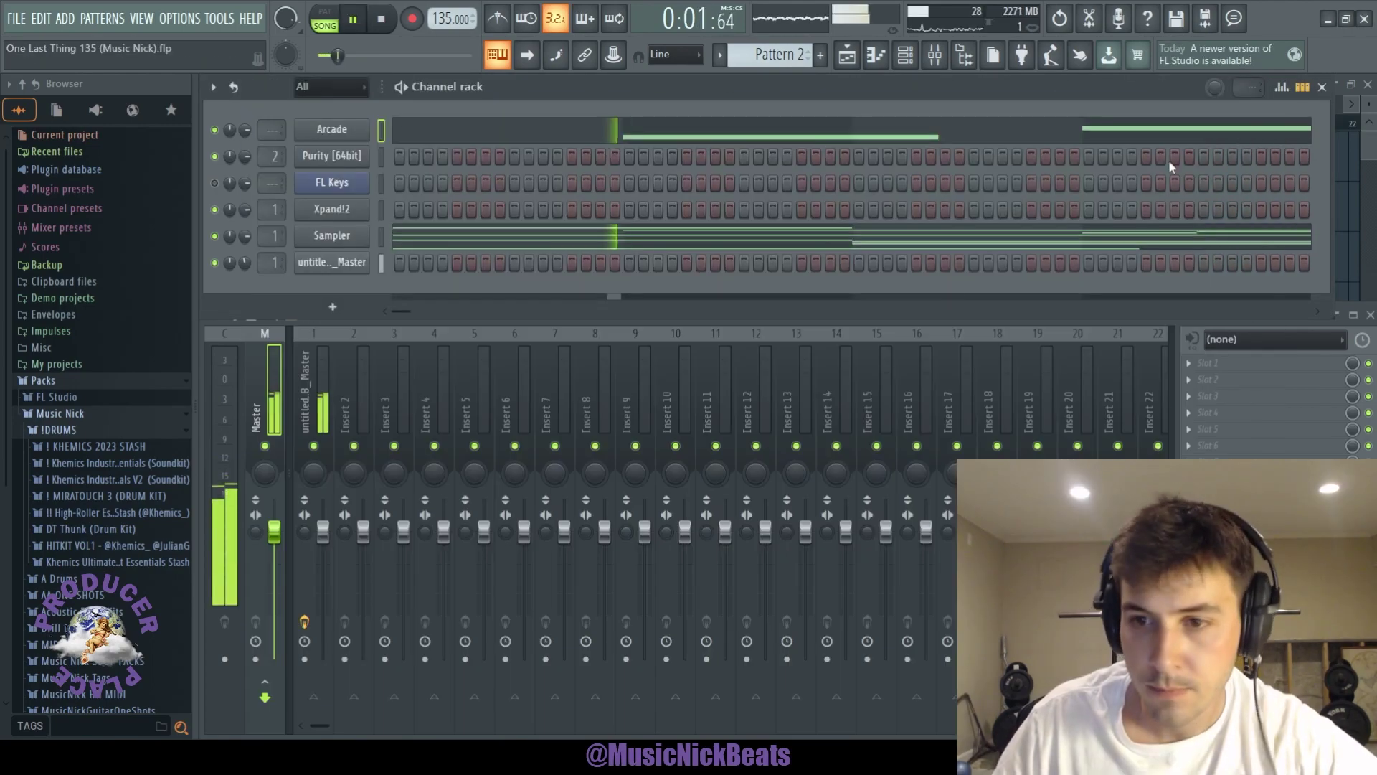
# Step: Lower the Insert 2 mixer track to about 81% volume and route the Arcade channel to it
pyautogui.moveTo(373, 524); pyautogui.dragTo(375, 560)
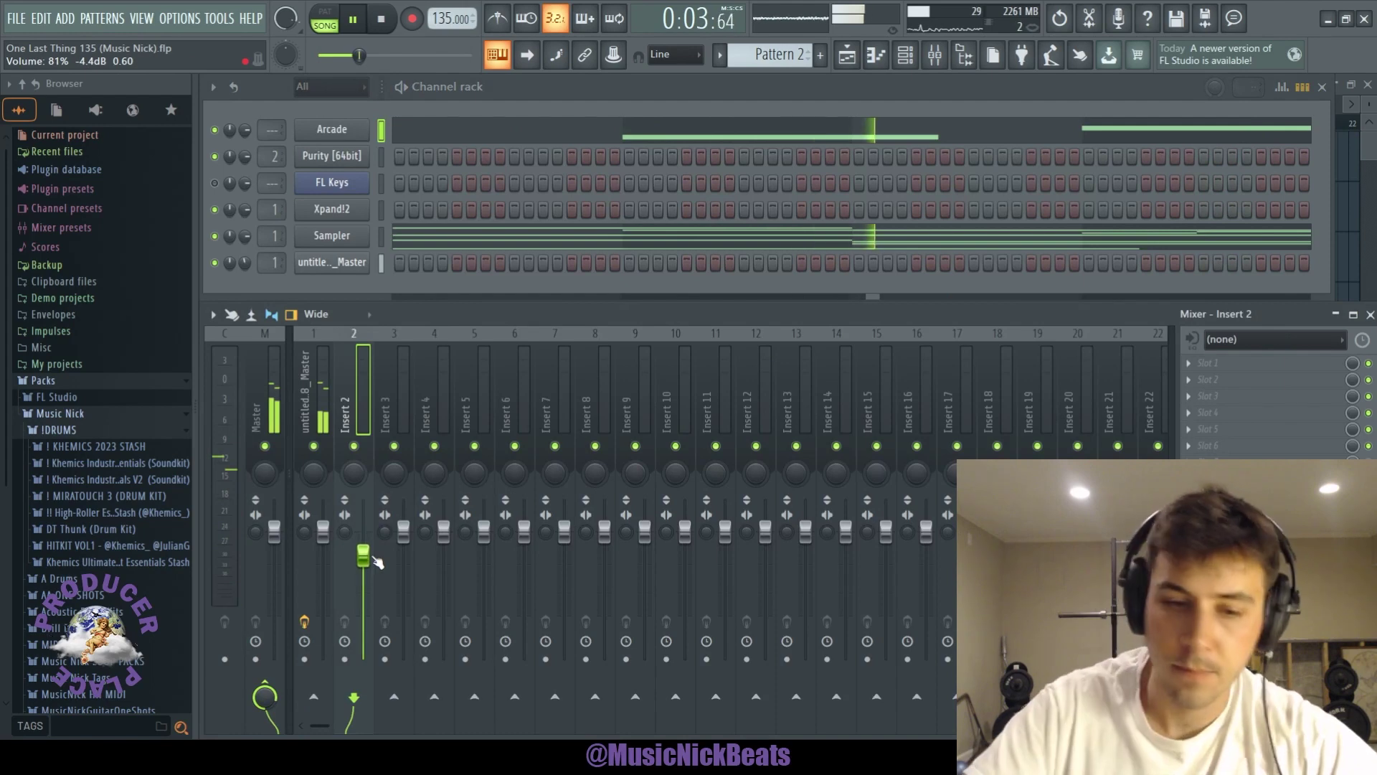
pyautogui.hotkey('ctrl', 'l')
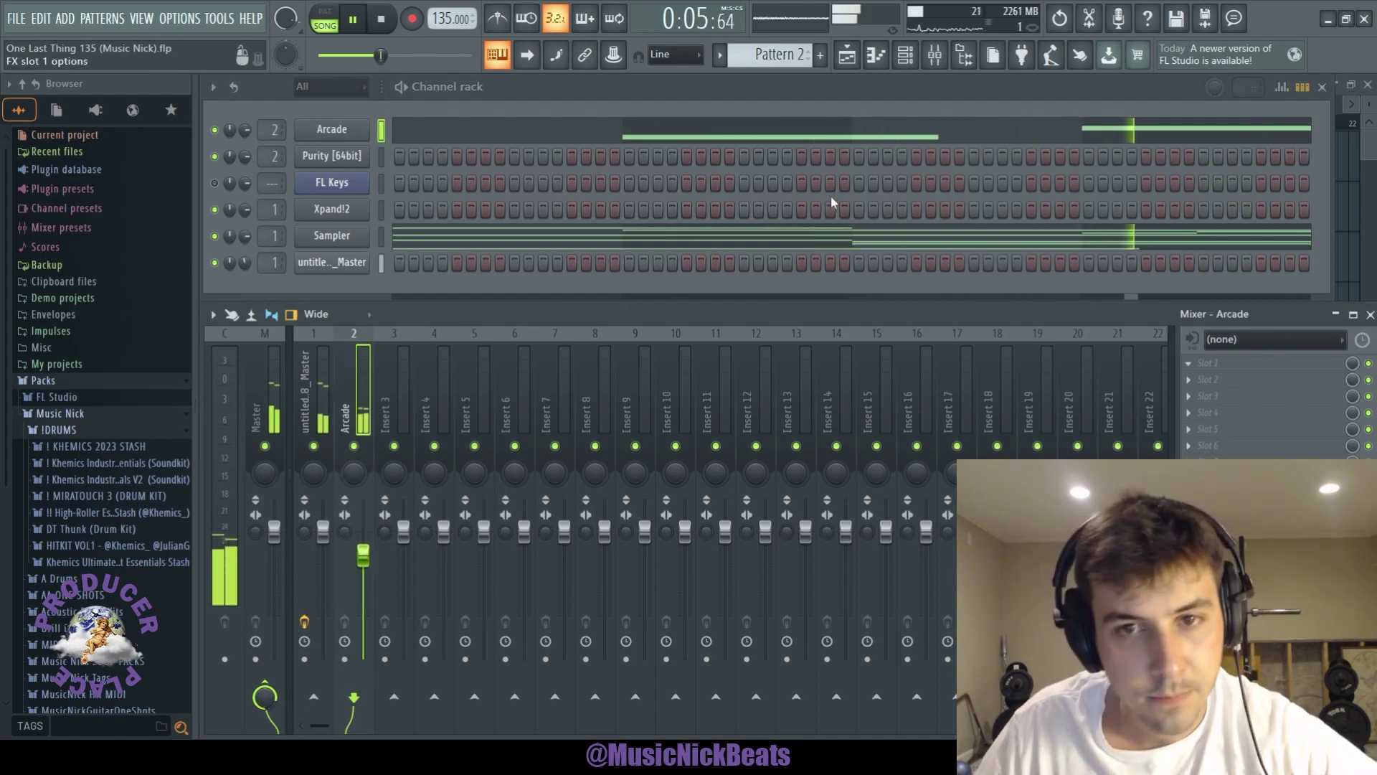
# Step: Shape the Arcade EQ with cuts of about 4 dB on band 4 and 15.7 dB on the band 7 high shelf, a slight band 6 dip and a band 1 low cut
pyautogui.moveTo(576, 439); pyautogui.dragTo(579, 473)
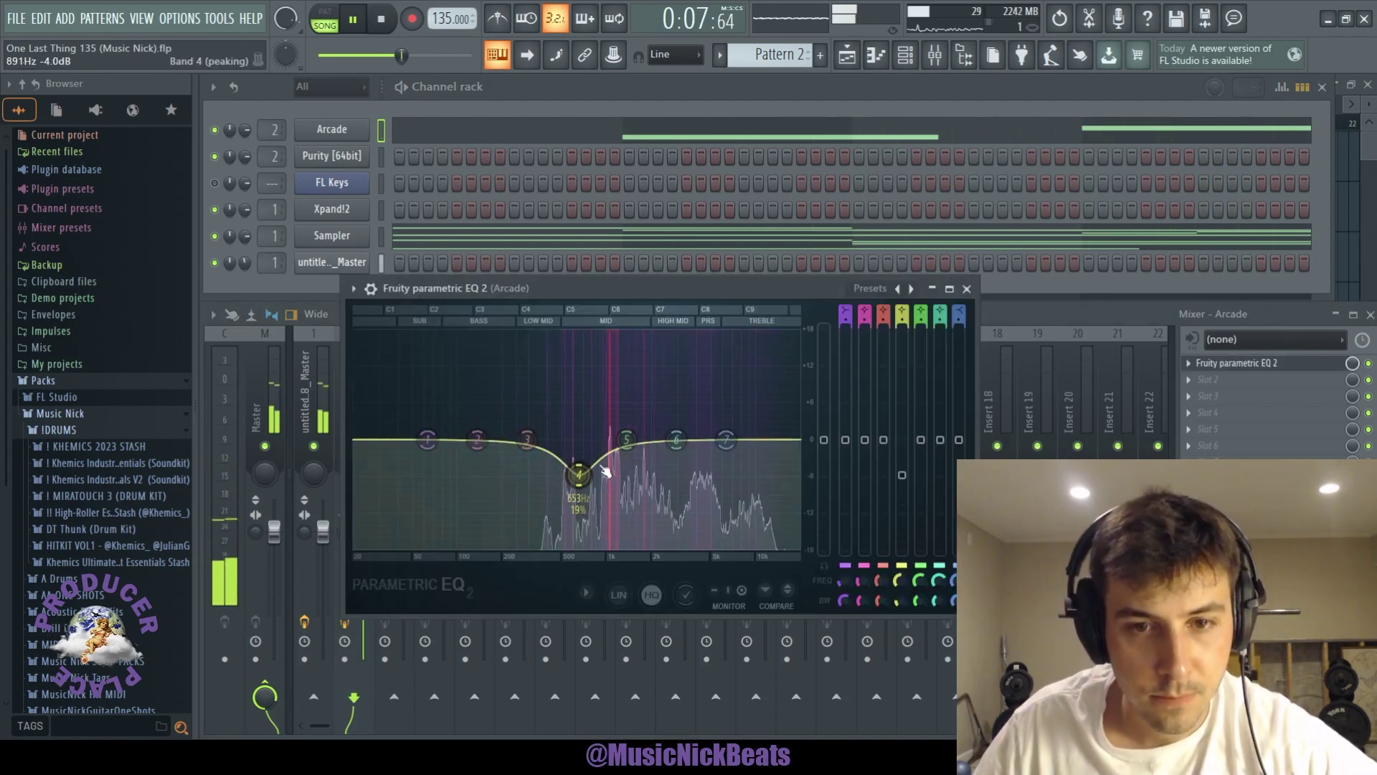
pyautogui.moveTo(695, 486); pyautogui.dragTo(756, 535)
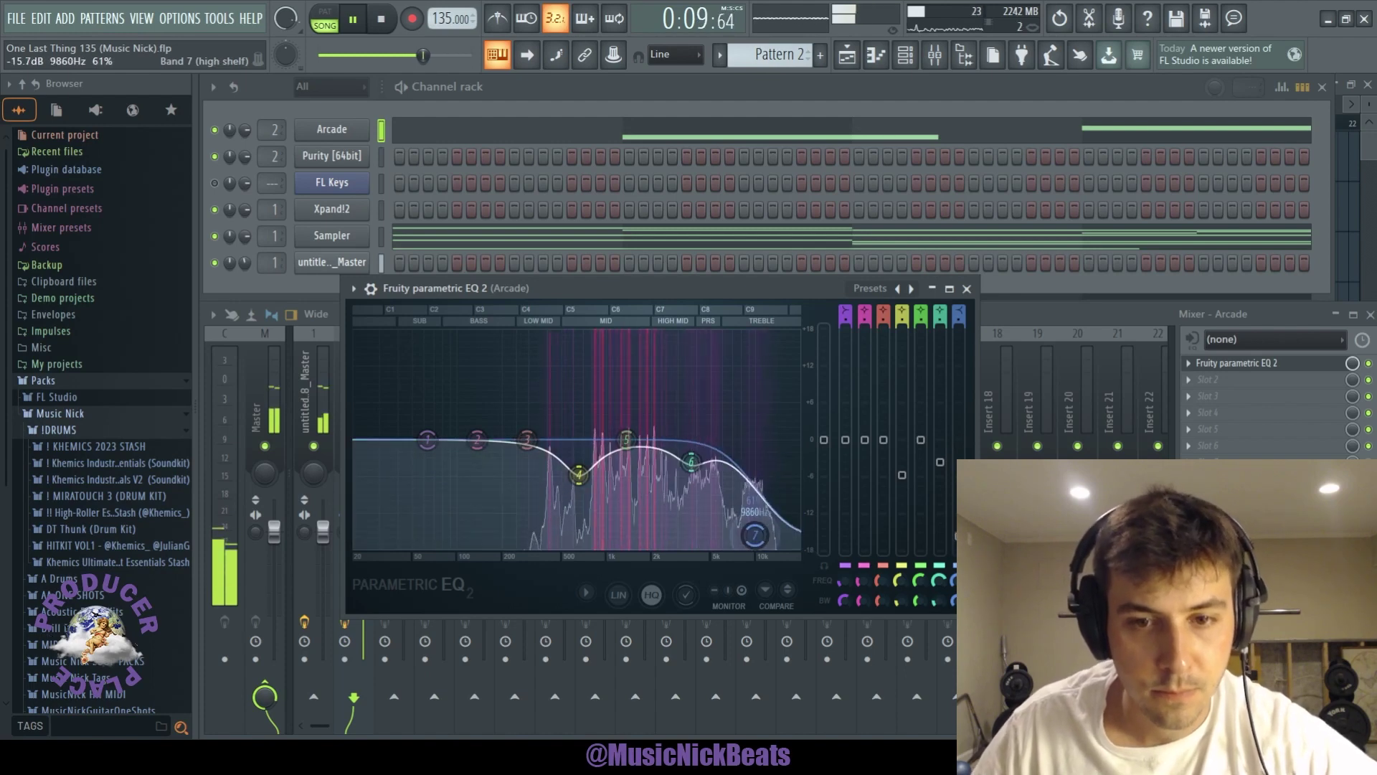
pyautogui.moveTo(690, 462); pyautogui.dragTo(683, 450)
pyautogui.moveTo(427, 440); pyautogui.dragTo(473, 549)
pyautogui.click(282, 581)
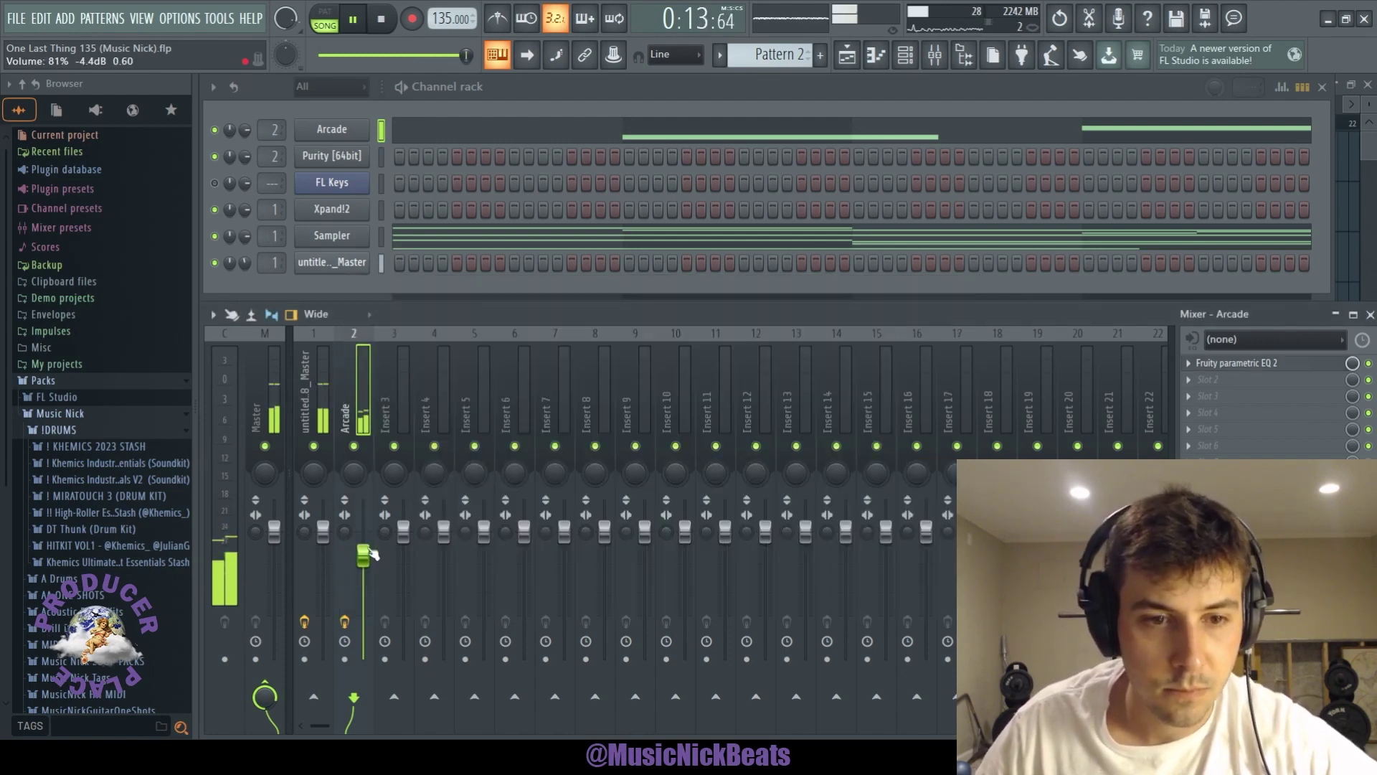
# Step: Add Wider and Drip to the Arcade mixer track, using Drip's APEX preset with the Overall amount at about 37
pyautogui.click(316, 566)
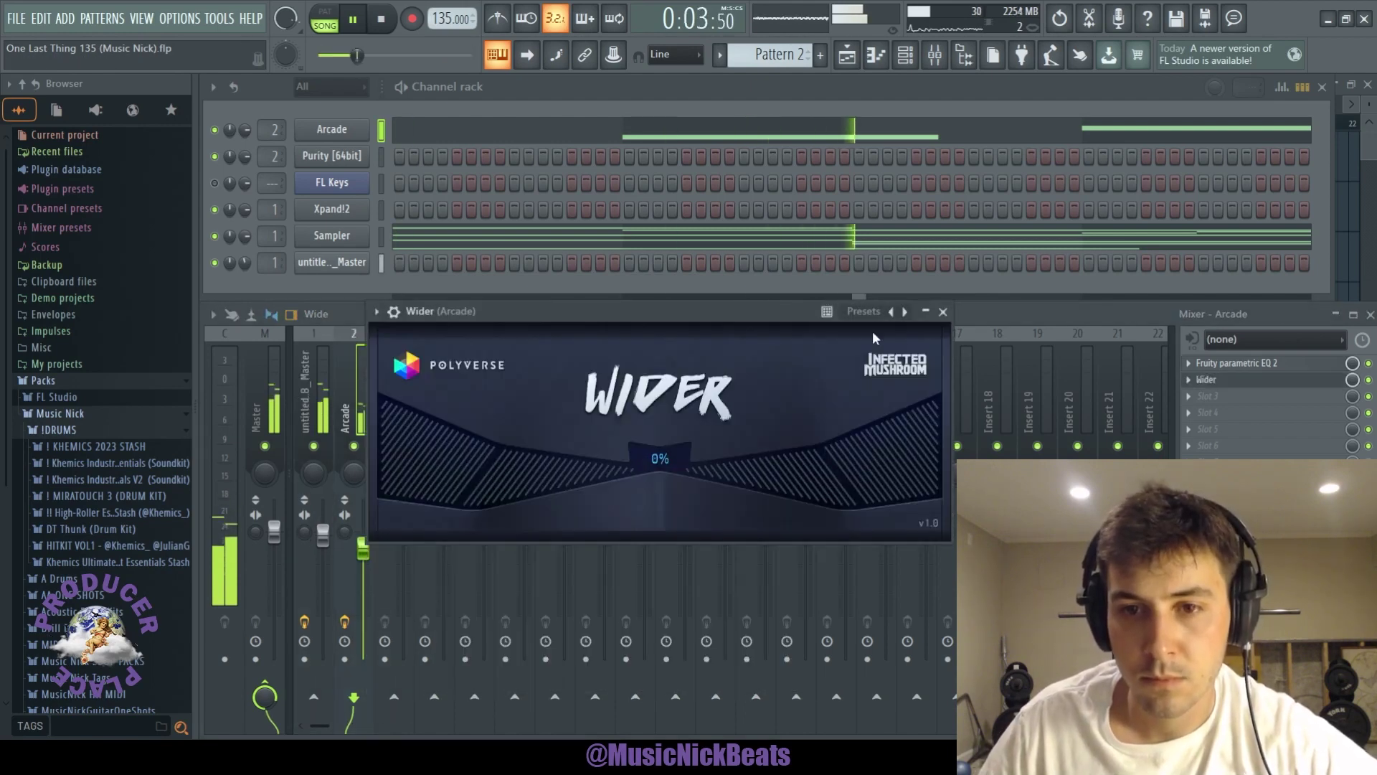
pyautogui.click(943, 311)
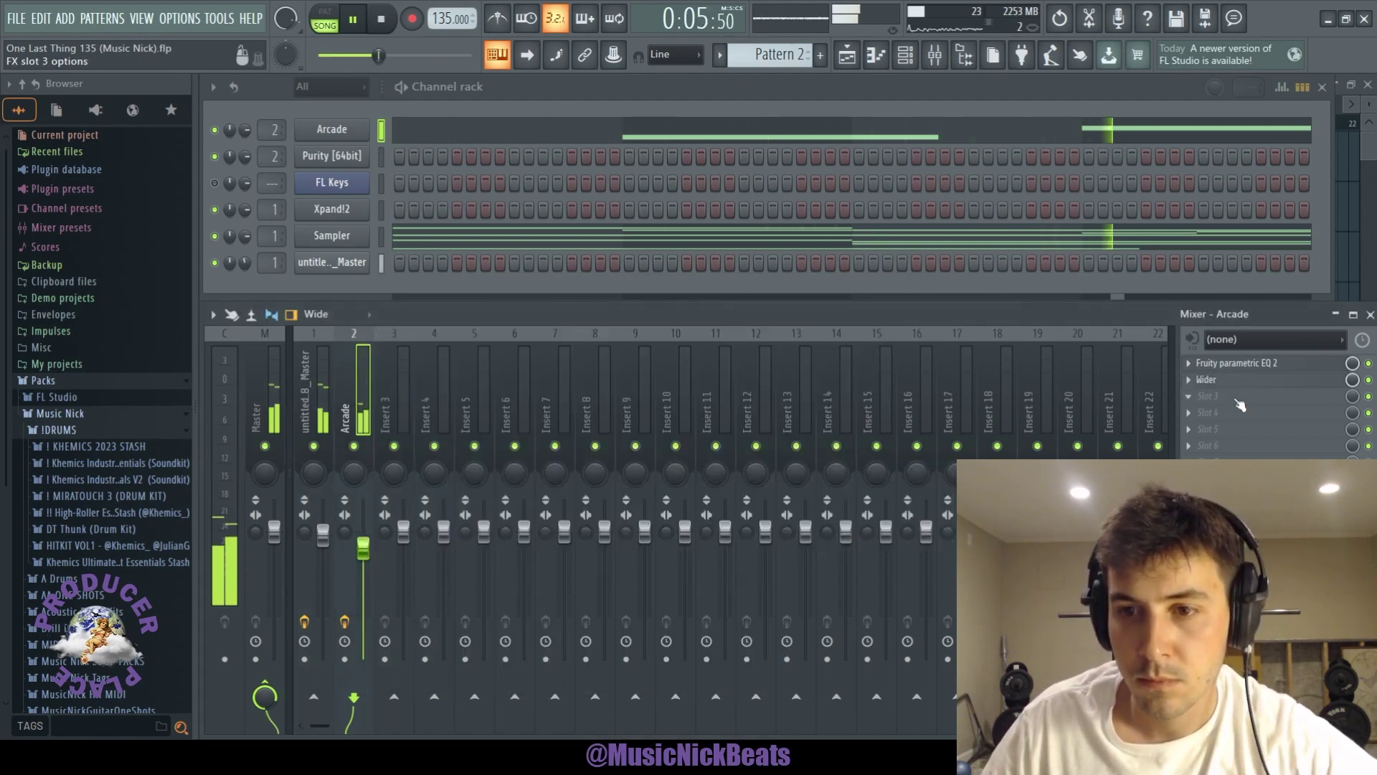
pyautogui.click(579, 340)
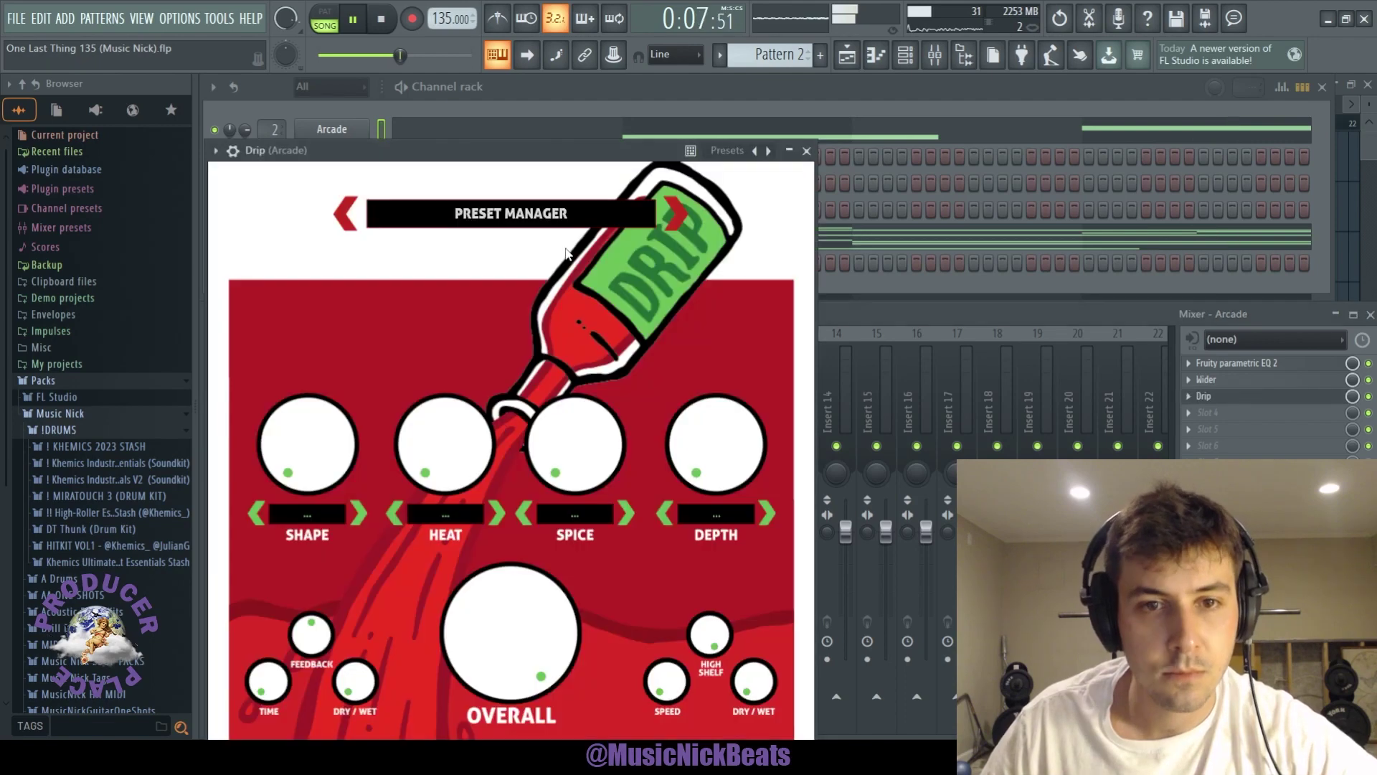
pyautogui.click(545, 220)
pyautogui.click(386, 329)
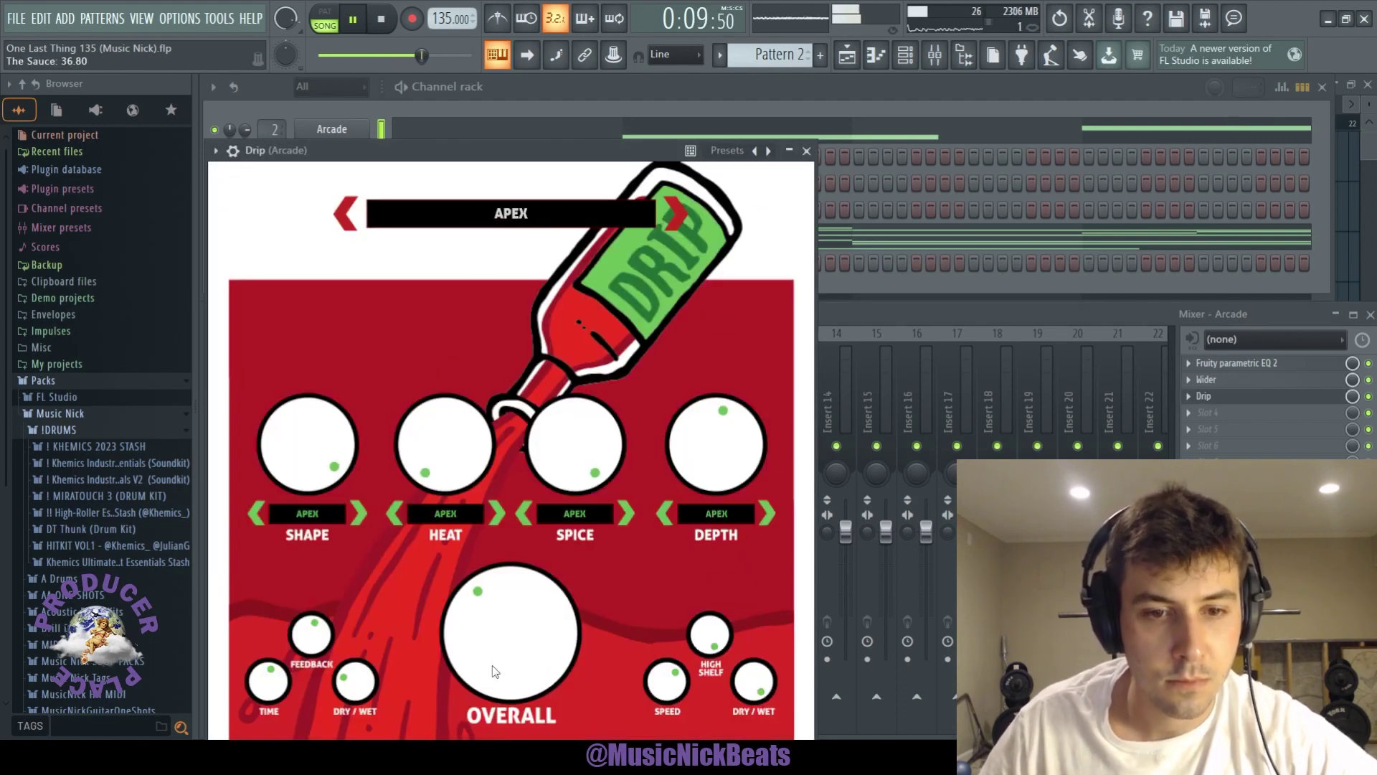
pyautogui.click(806, 151)
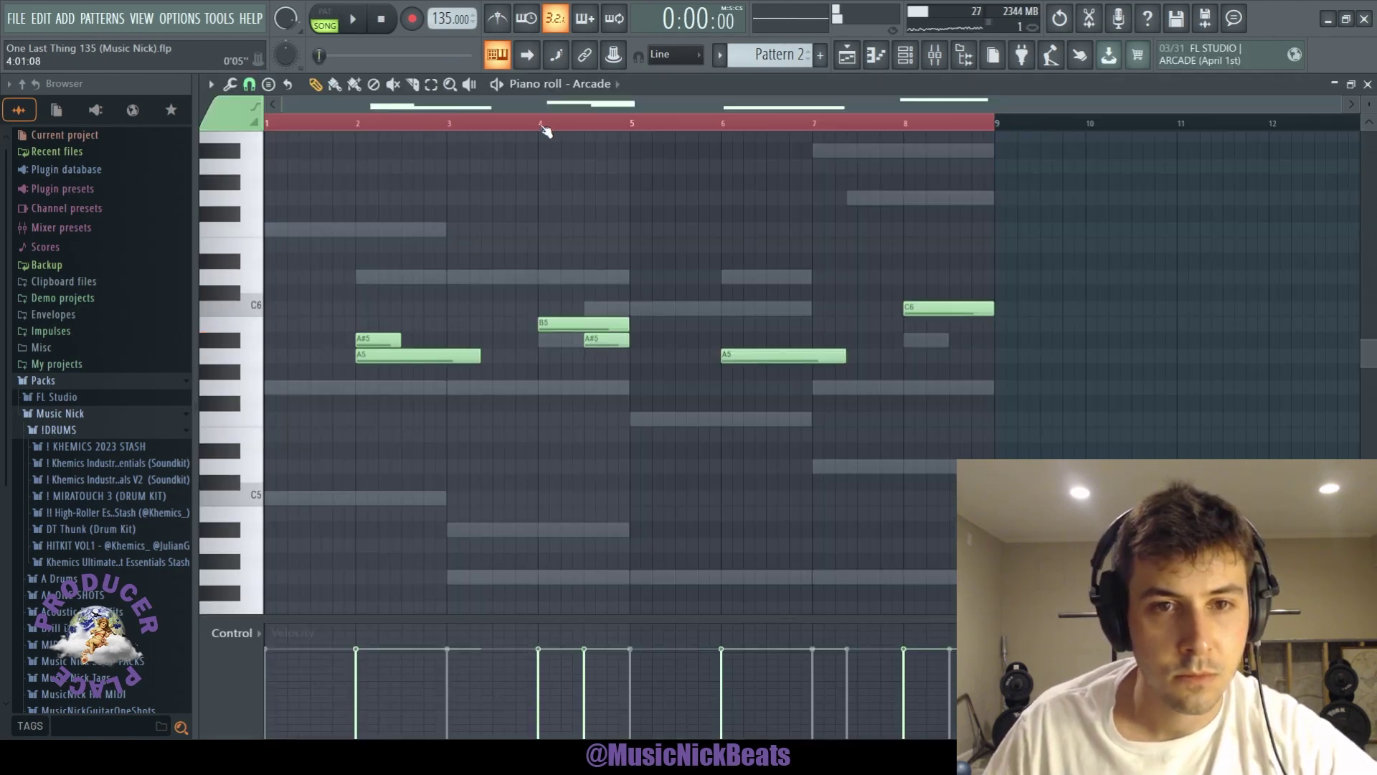
# Step: Replace the A#5 note in bar 4 of the Arcade part with a G#5 at the bar's start, auditioning from bar 4
pyautogui.click(543, 126)
pyautogui.press('space')
pyautogui.press('space')
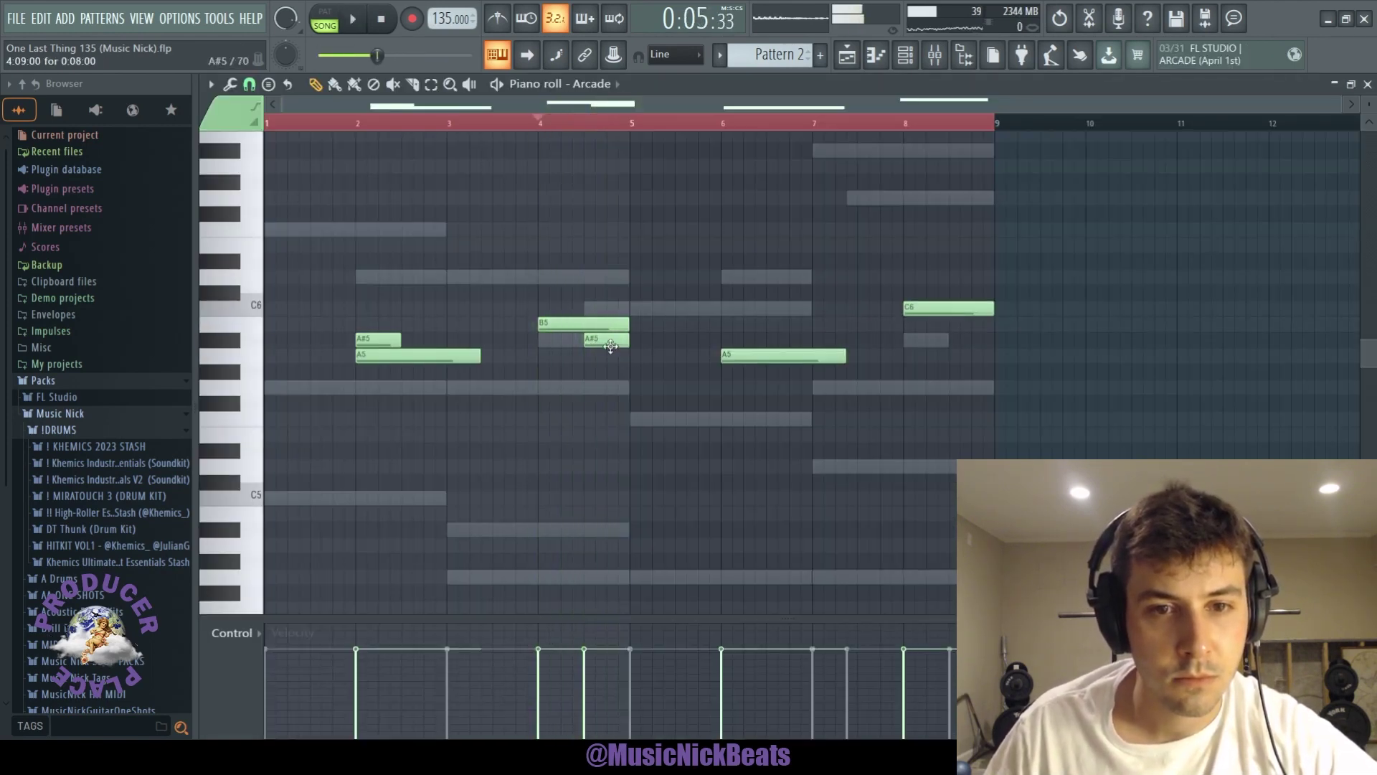
pyautogui.press('space')
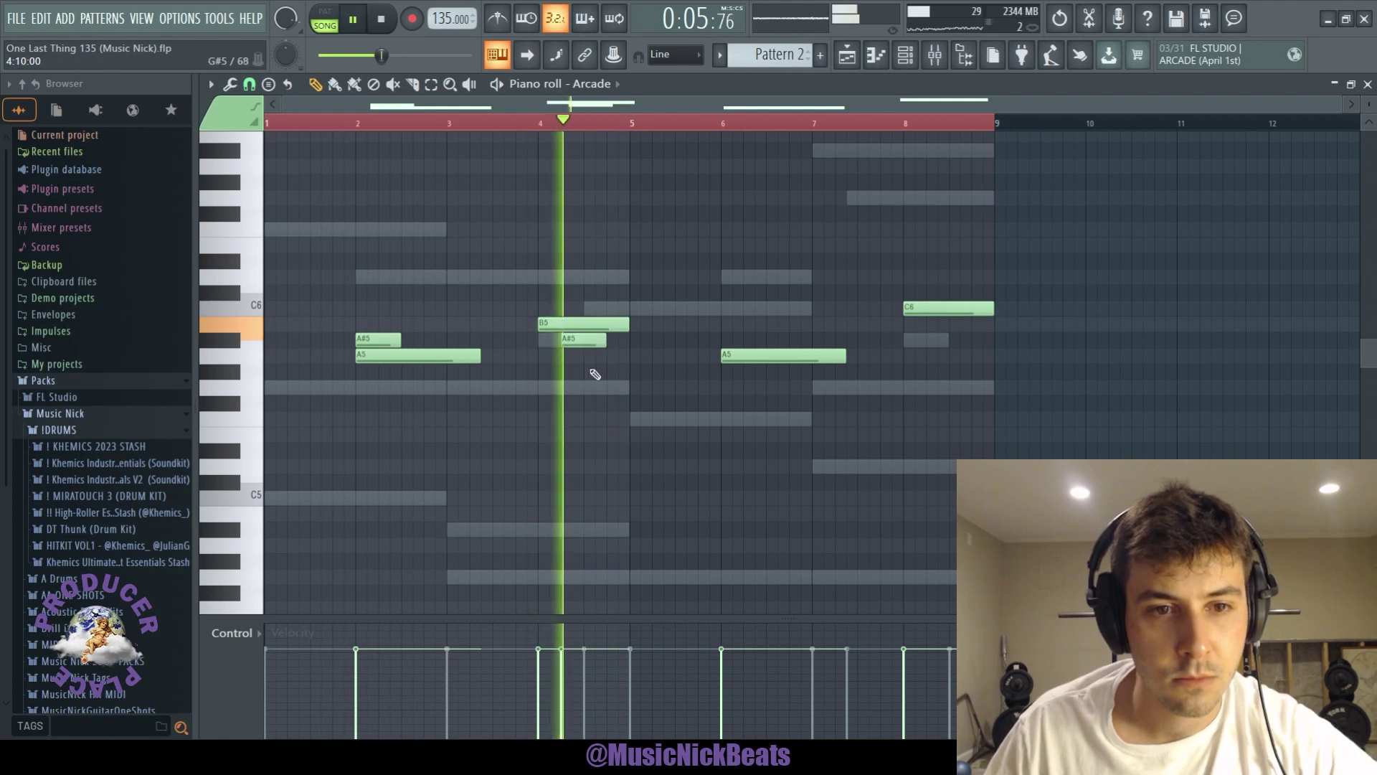
pyautogui.press('space')
pyautogui.rightClick(577, 341)
pyautogui.click(563, 293)
pyautogui.press('space')
pyautogui.press('space')
pyautogui.moveTo(563, 293); pyautogui.dragTo(562, 376)
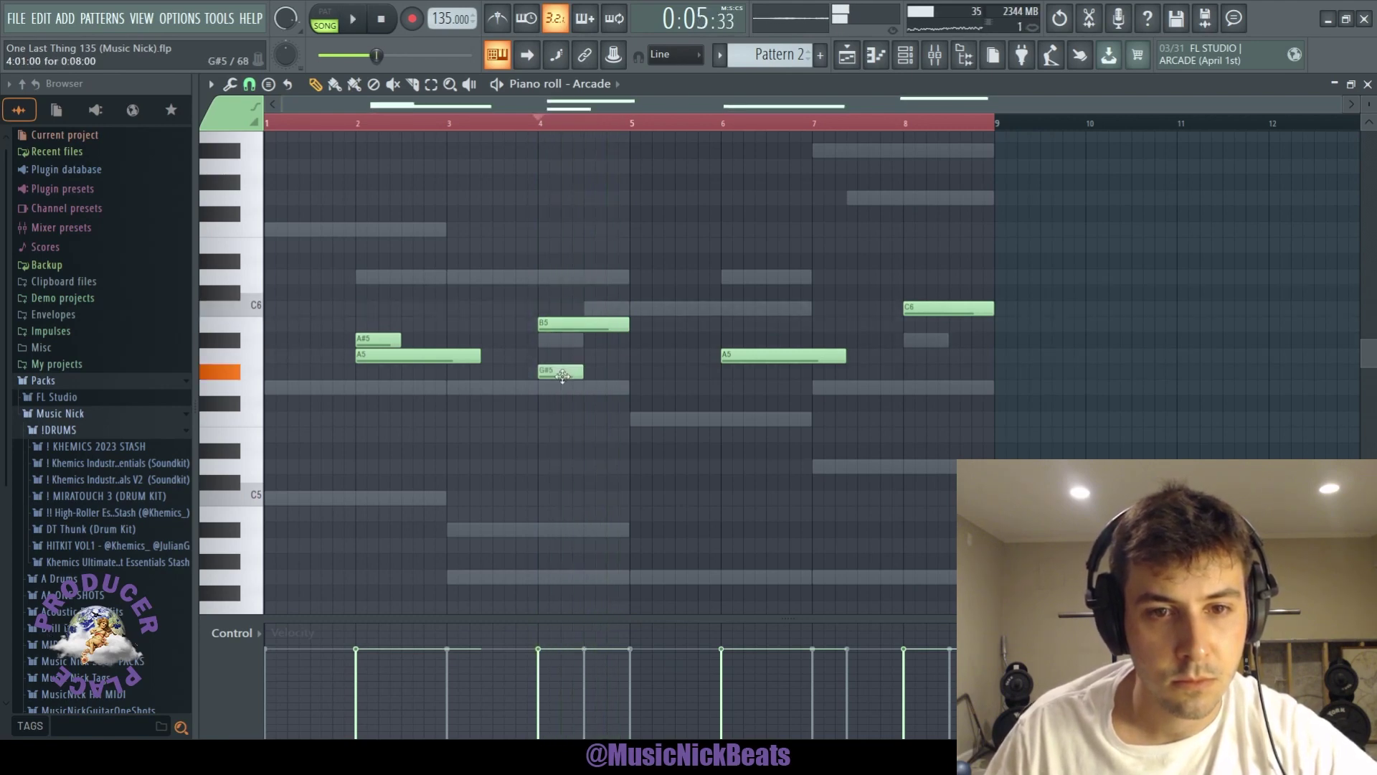
pyautogui.press('space')
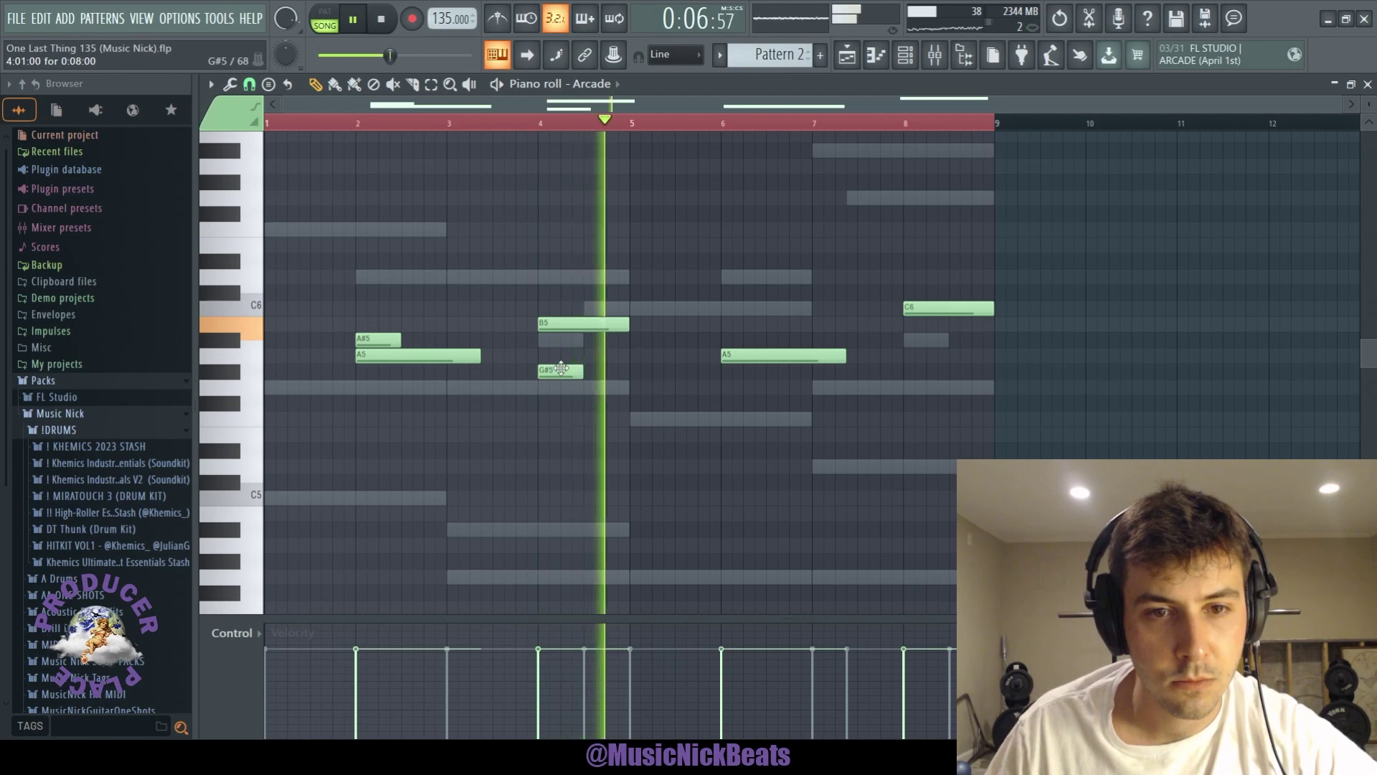
pyautogui.press('space')
pyautogui.press('space')
# Step: Solo the Arcade mixer track during playback to check it alone, and bring the other tracks back in
pyautogui.press('F6')
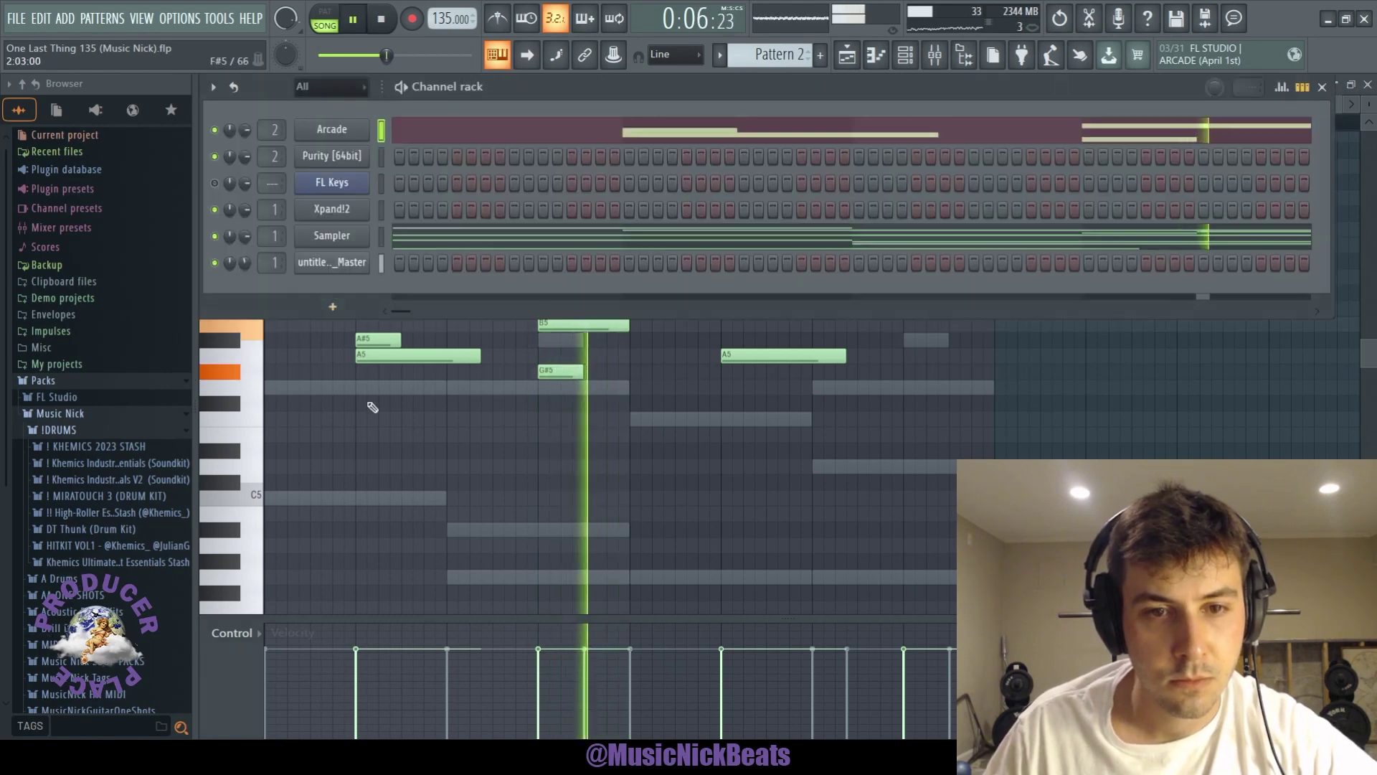
pyautogui.press('F9')
pyautogui.press('space')
pyautogui.rightClick(355, 447)
pyautogui.press('space')
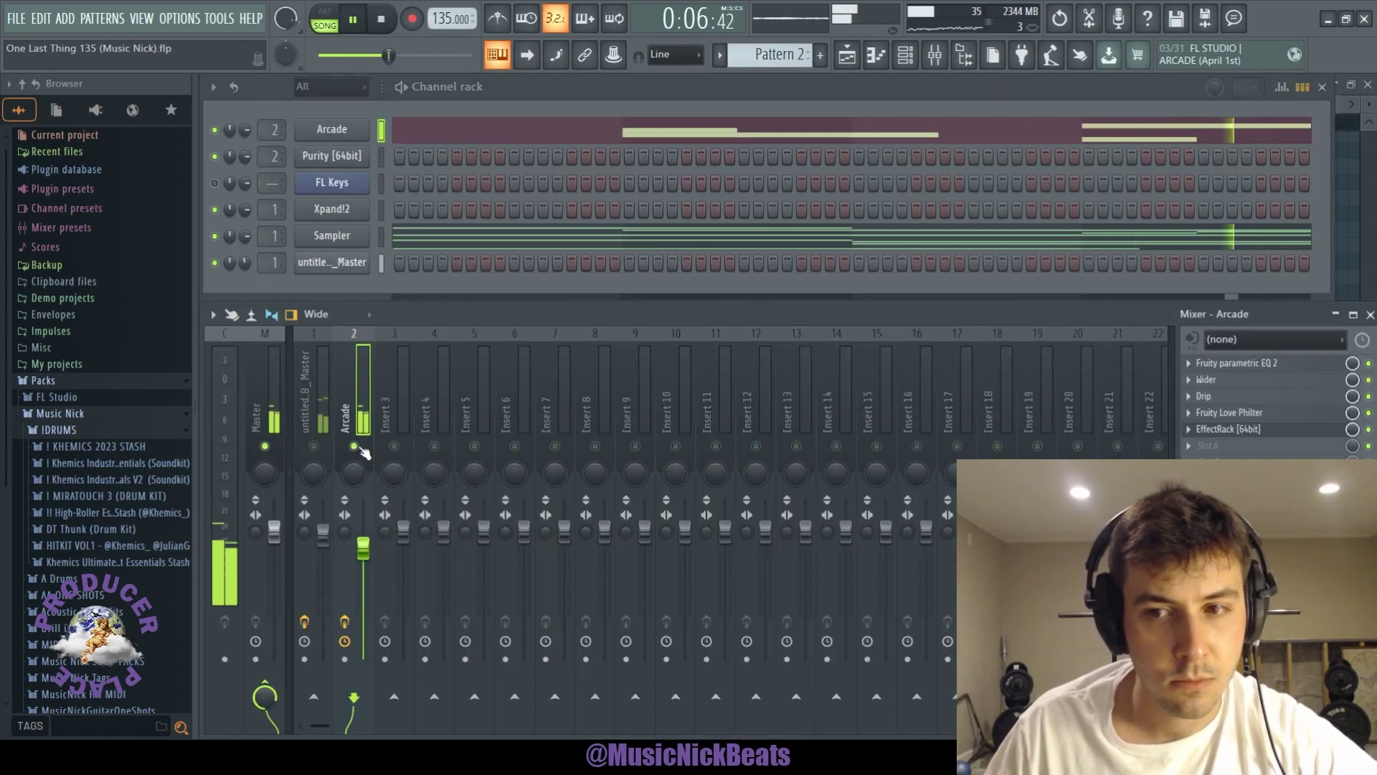
pyautogui.rightClick(361, 448)
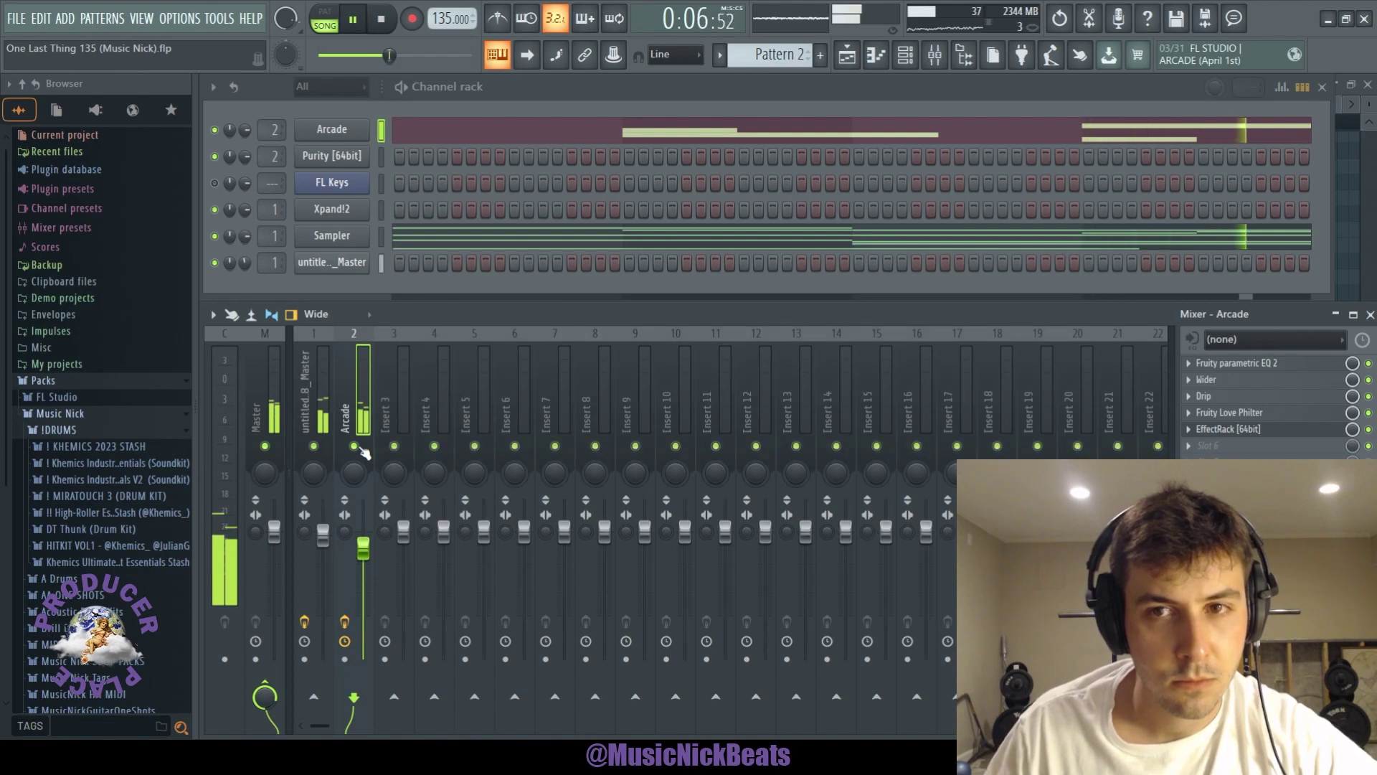
pyautogui.press('F5')
pyautogui.press('Tab')
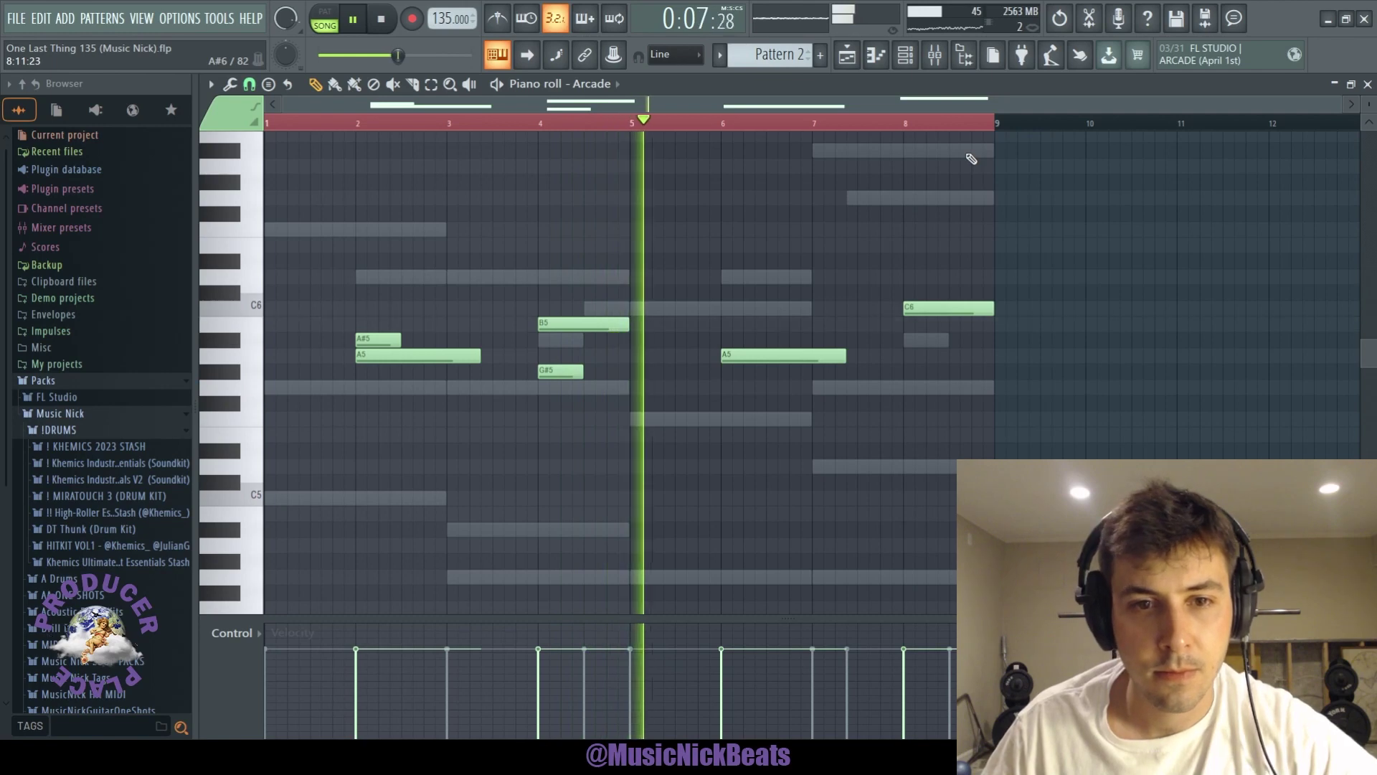
pyautogui.press('F6')
pyautogui.press('F9')
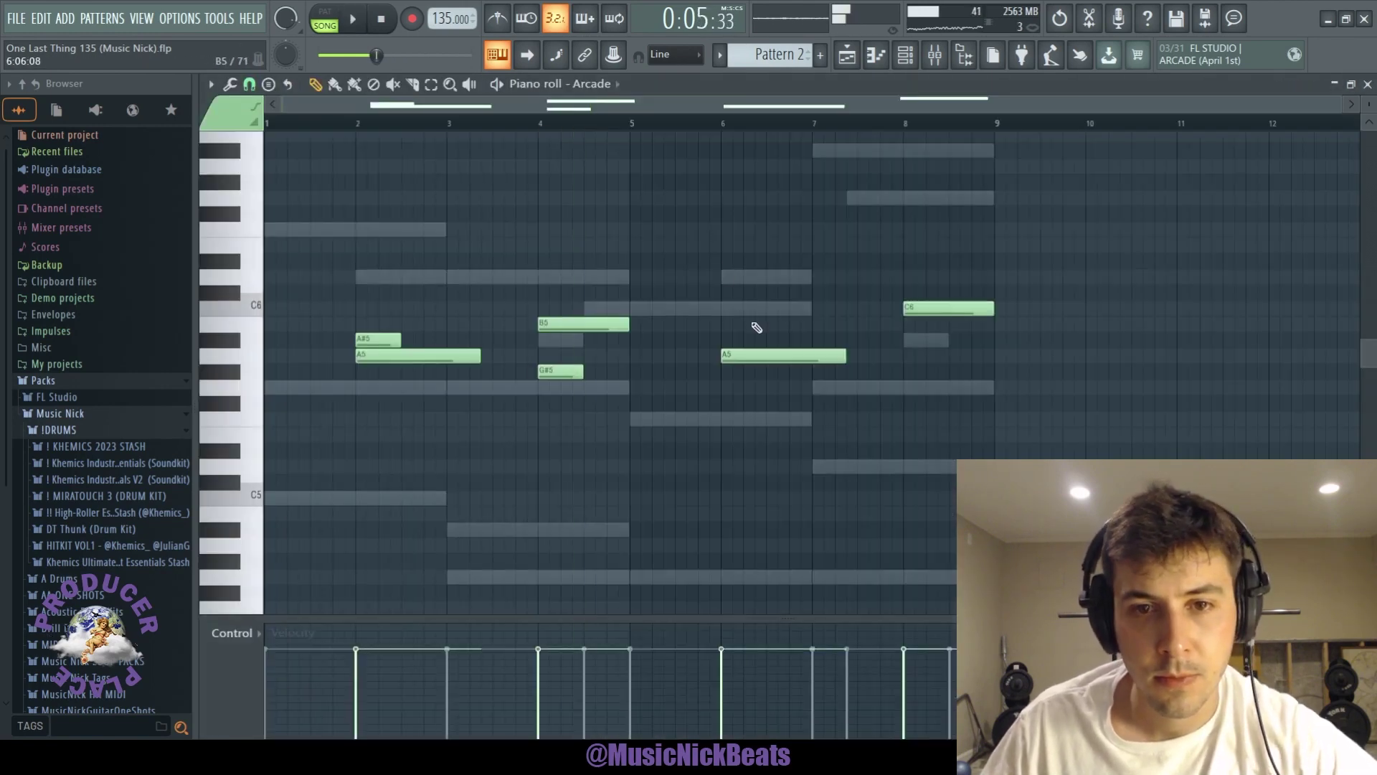
# Step: Repeat the first four bars of Arcade notes over bars 5 to 8, raising the B5 in bar 8 to C6
pyautogui.hotkey('ctrl', 'a')
pyautogui.hotkey('ctrl', 'b')
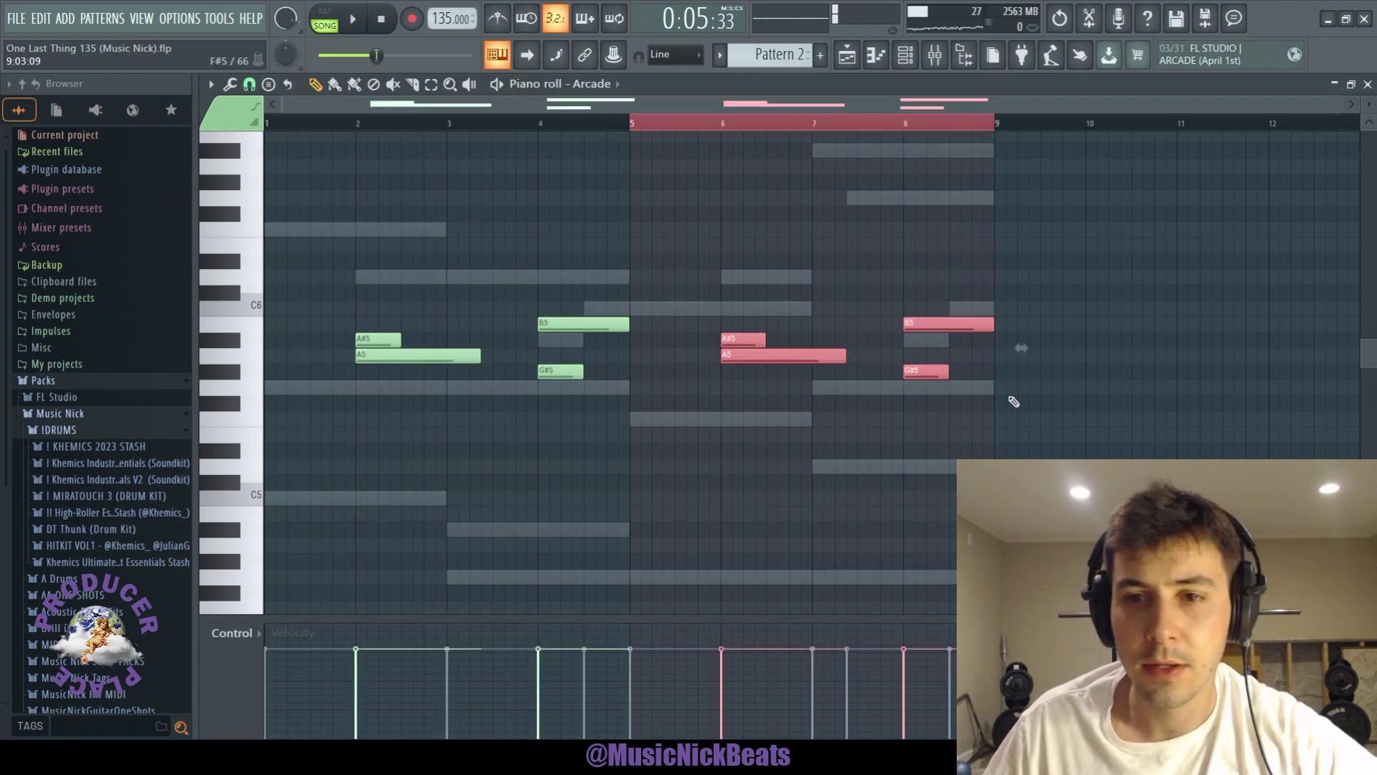
pyautogui.click(972, 347)
pyautogui.moveTo(943, 323); pyautogui.dragTo(943, 305)
pyautogui.press('space')
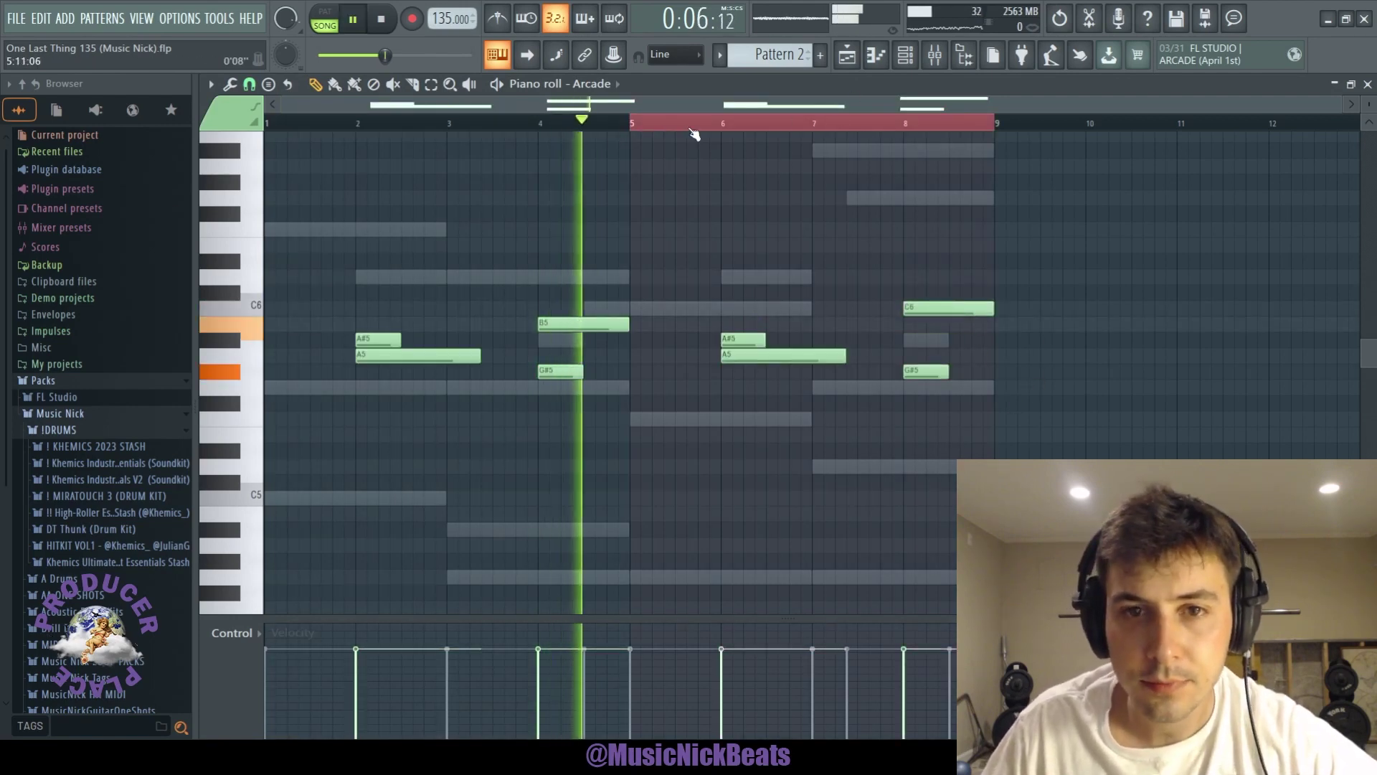
# Step: Adjust the mixer volumes of the sliced audio track and the Arcade track to balance them against each other
pyautogui.click(1367, 85)
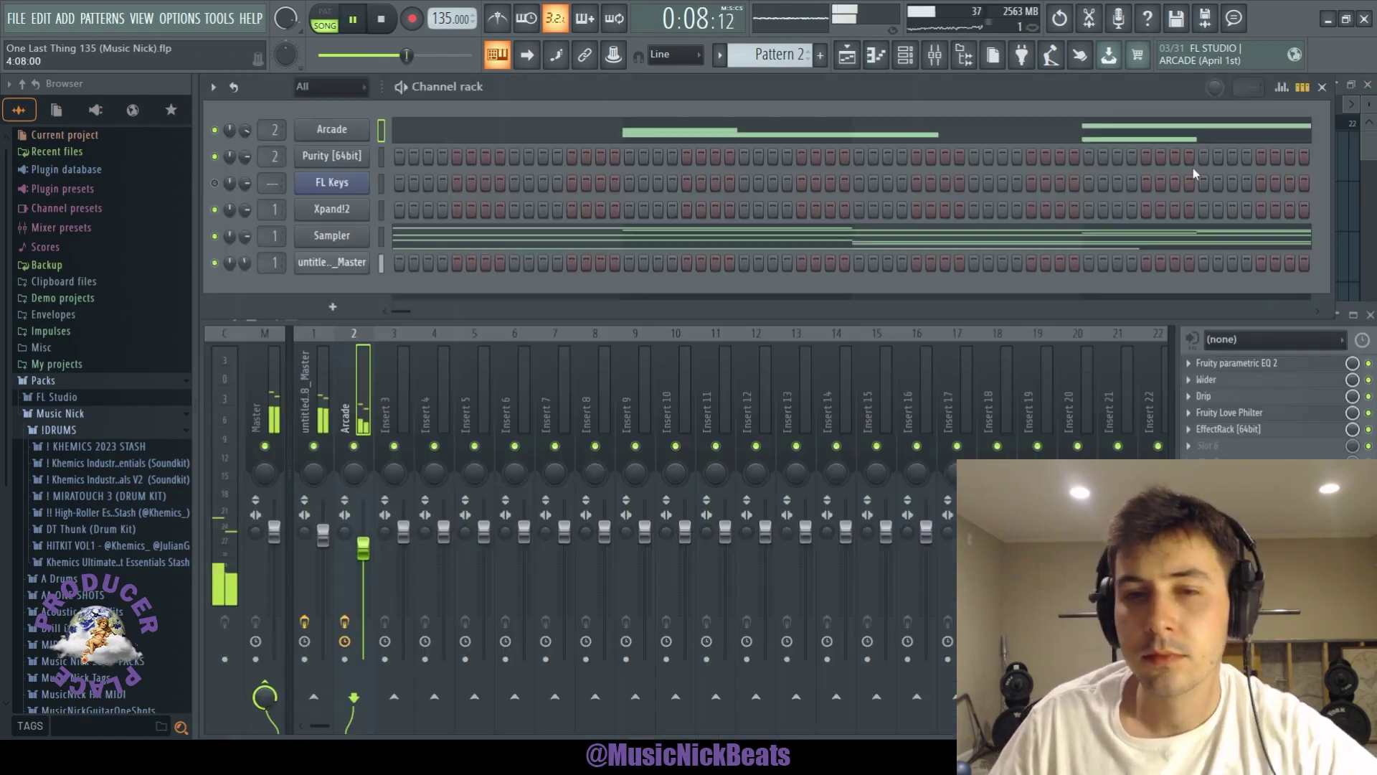
pyautogui.moveTo(323, 534); pyautogui.dragTo(368, 546)
pyautogui.click(324, 551)
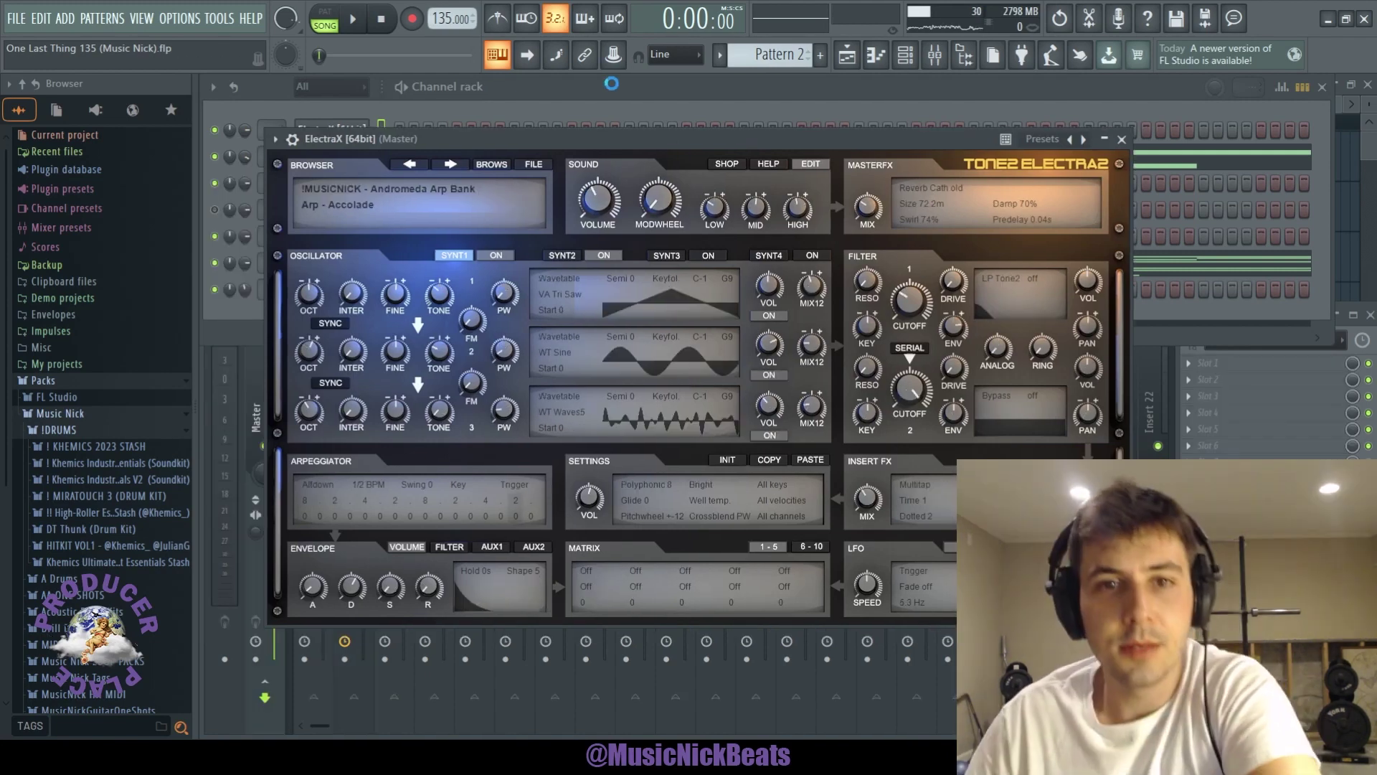
# Step: Paste the Sampler channel's chord notes into the new ElectraX channel
pyautogui.click(610, 86)
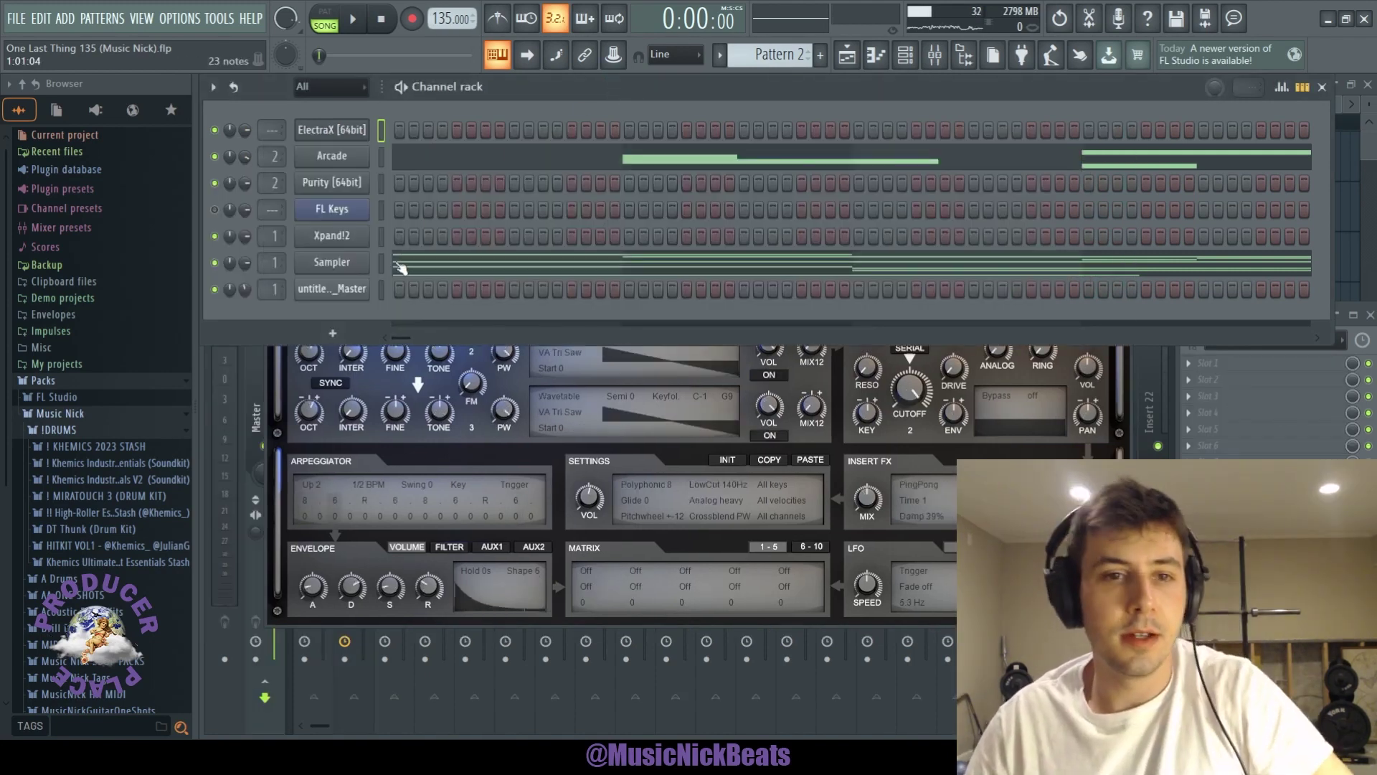
pyautogui.click(382, 134)
pyautogui.hotkey('ctrl', 'v')
# Step: Route the ElectraX channel to Insert 3 with a lowered fader, and solo that track during playback
pyautogui.press('F9')
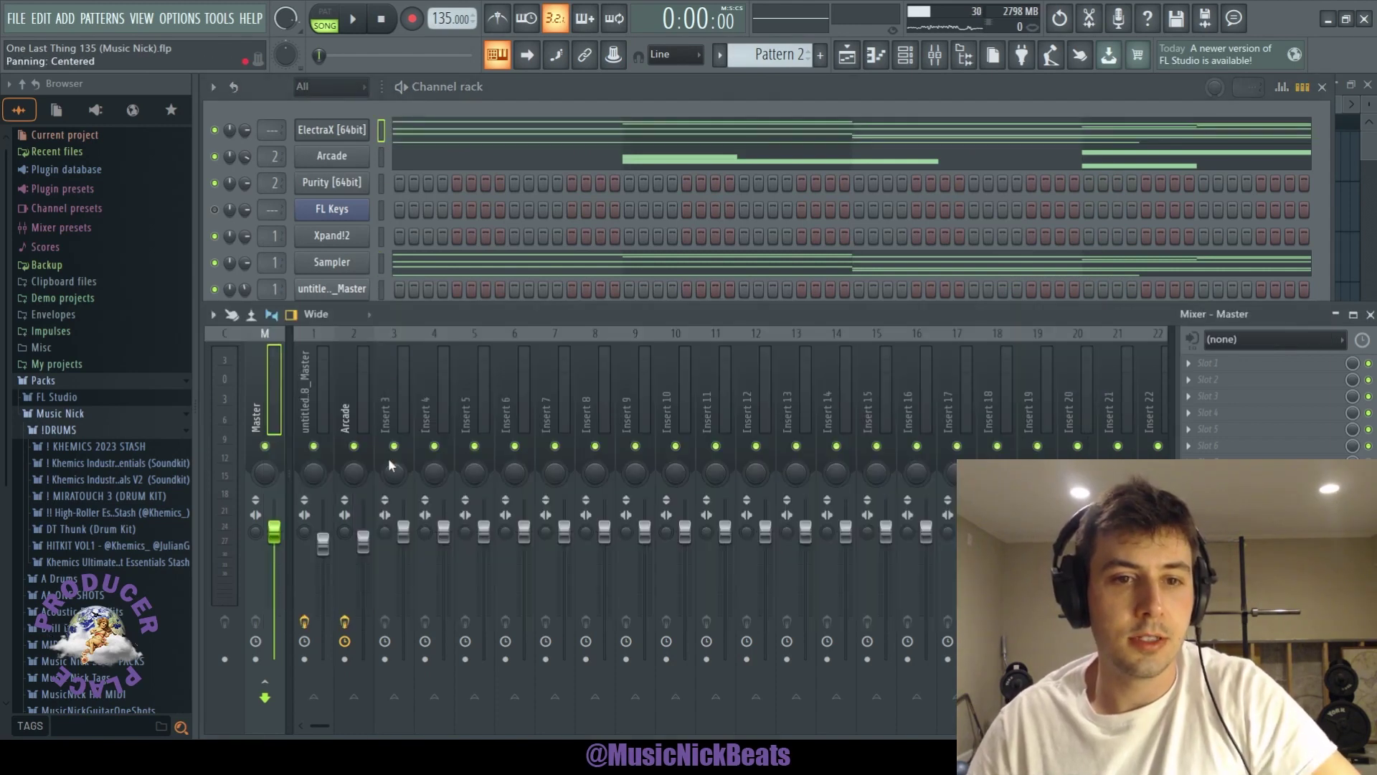
pyautogui.click(394, 567)
pyautogui.hotkey('ctrl', 'l')
pyautogui.press('space')
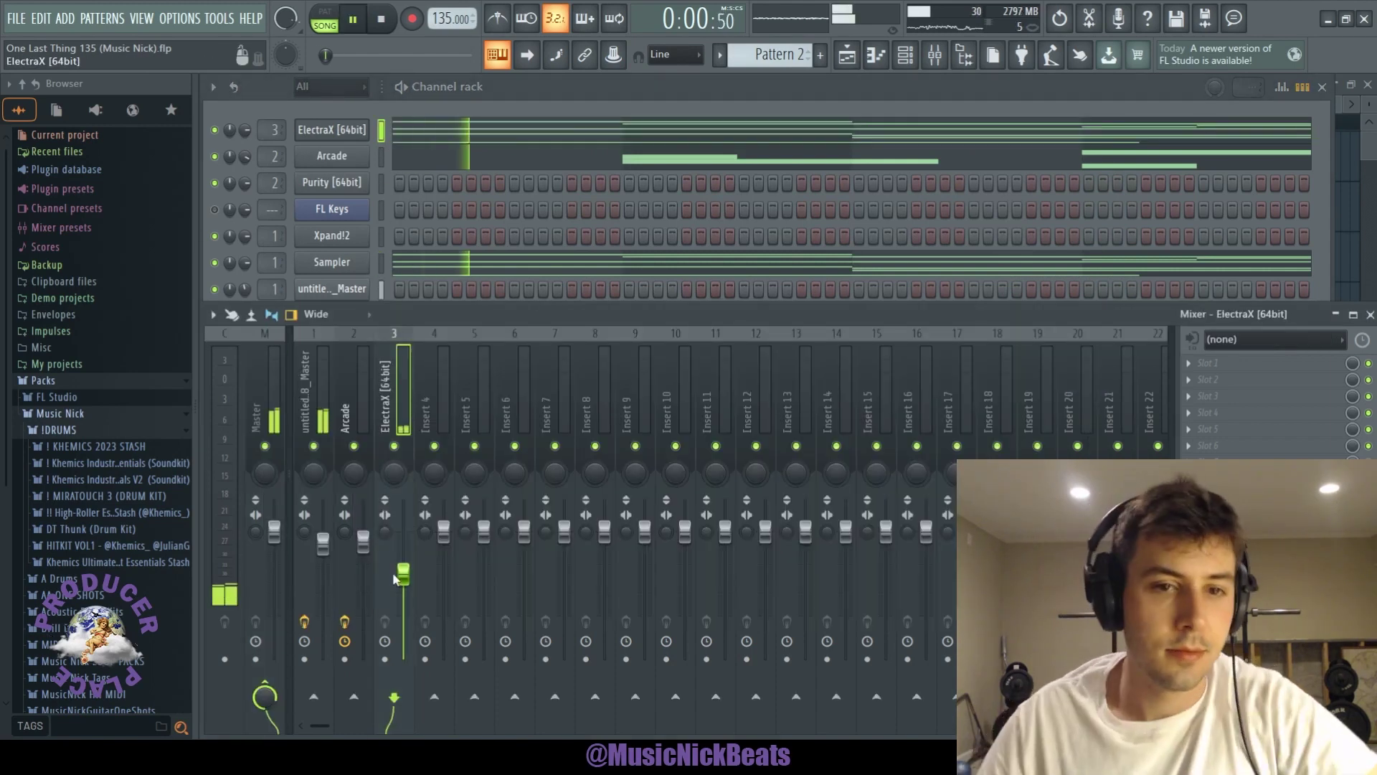
pyautogui.rightClick(394, 446)
pyautogui.click(353, 446)
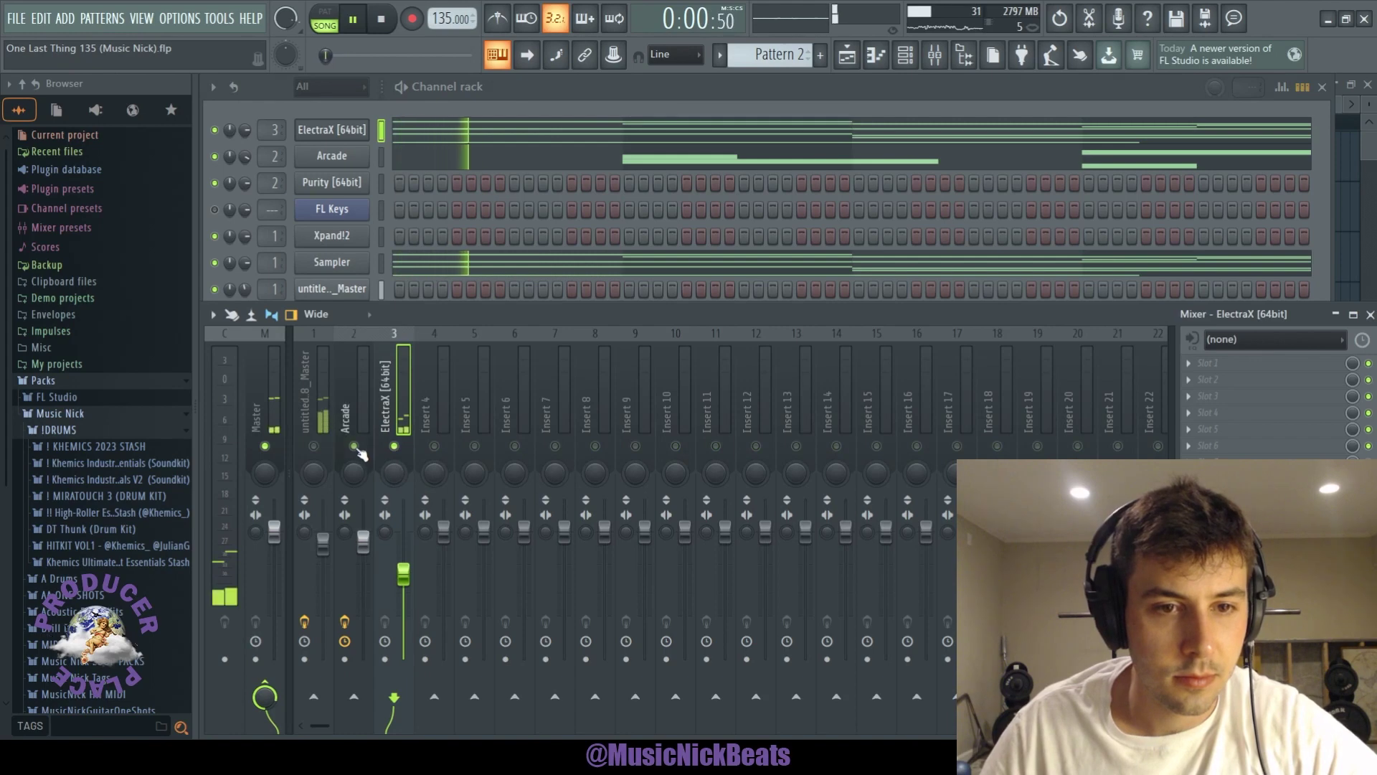
# Step: Transpose all ElectraX notes up two octaves and play the result
pyautogui.press('space')
pyautogui.press('F7')
pyautogui.hotkey('ctrl', 'Up')
pyautogui.hotkey('ctrl', 'Up')
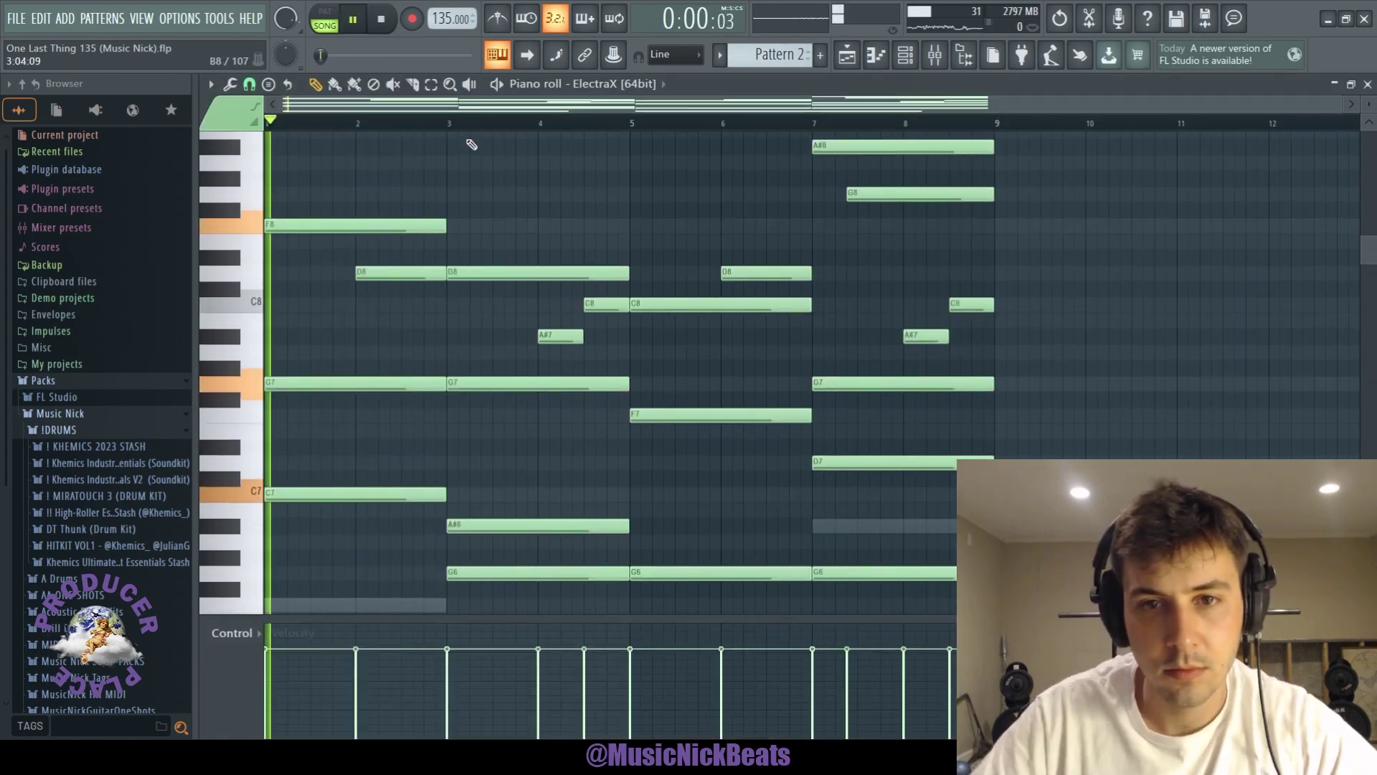
pyautogui.press('space')
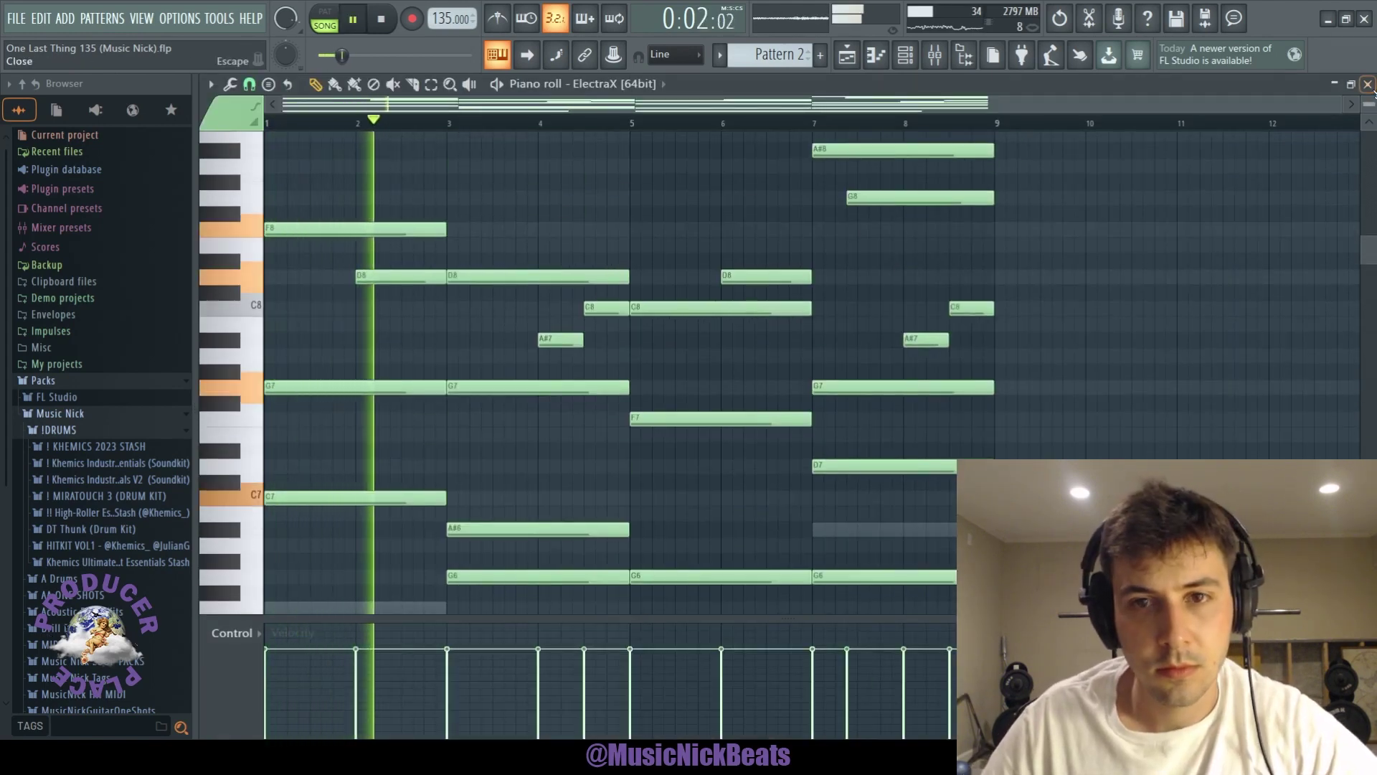
pyautogui.click(1368, 84)
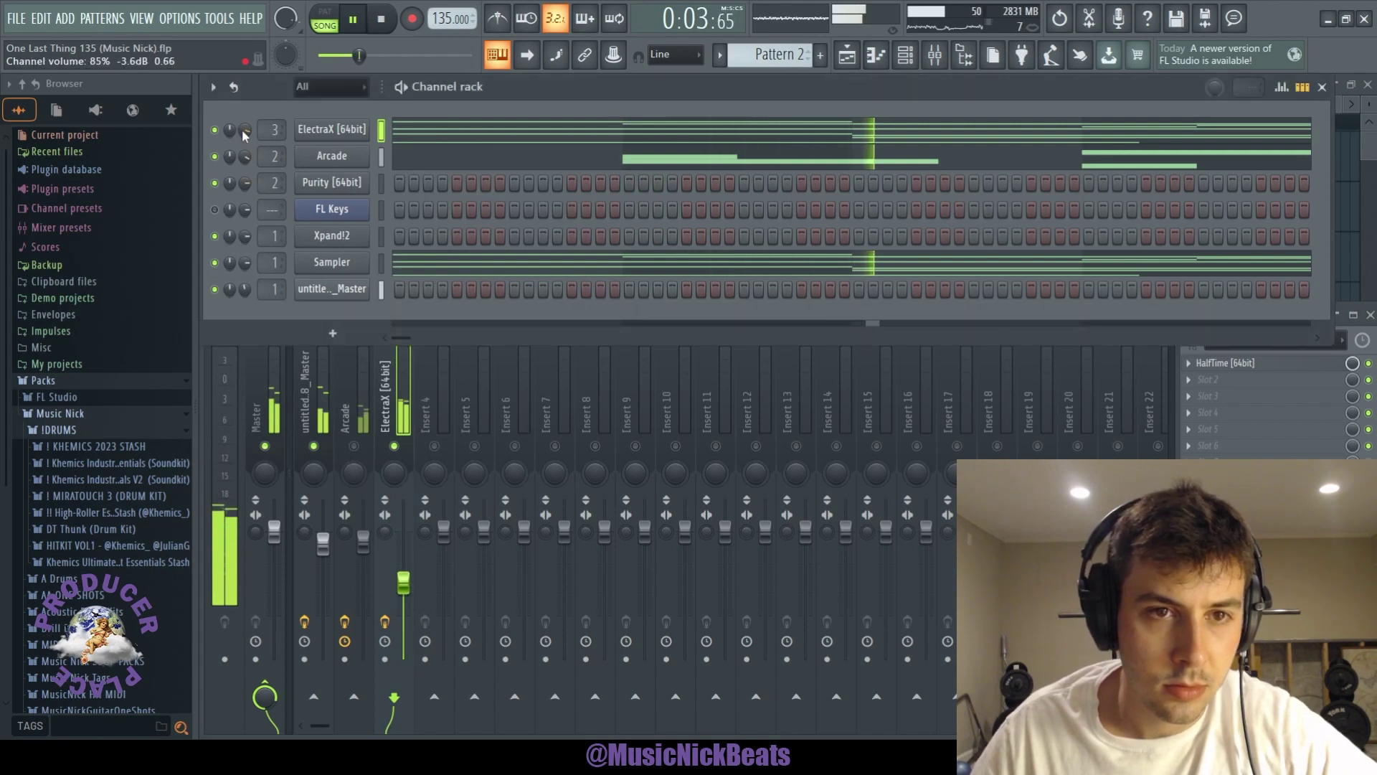
# Step: Transpose the ElectraX notes up one more octave and lower the track's mixer fader
pyautogui.click(427, 133)
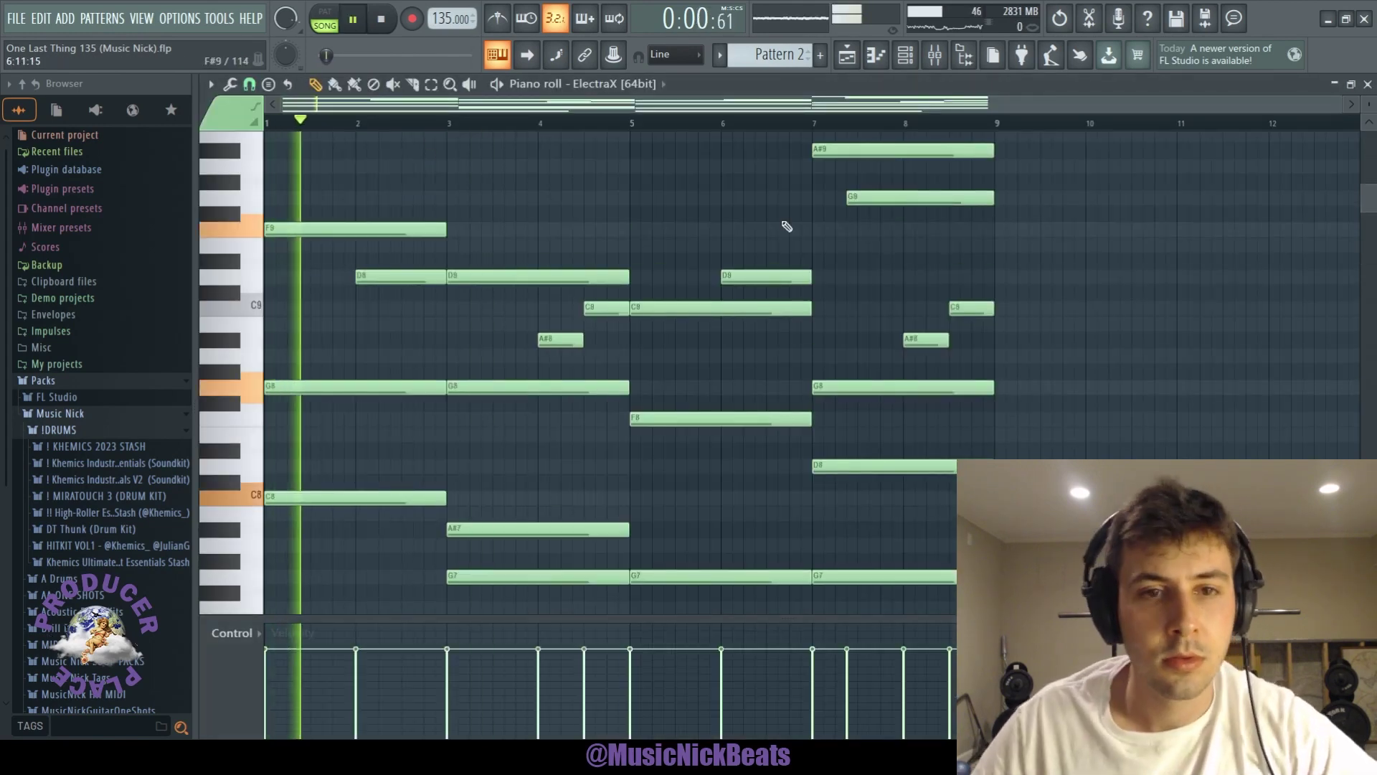
pyautogui.click(1368, 85)
pyautogui.moveTo(404, 582); pyautogui.dragTo(403, 620)
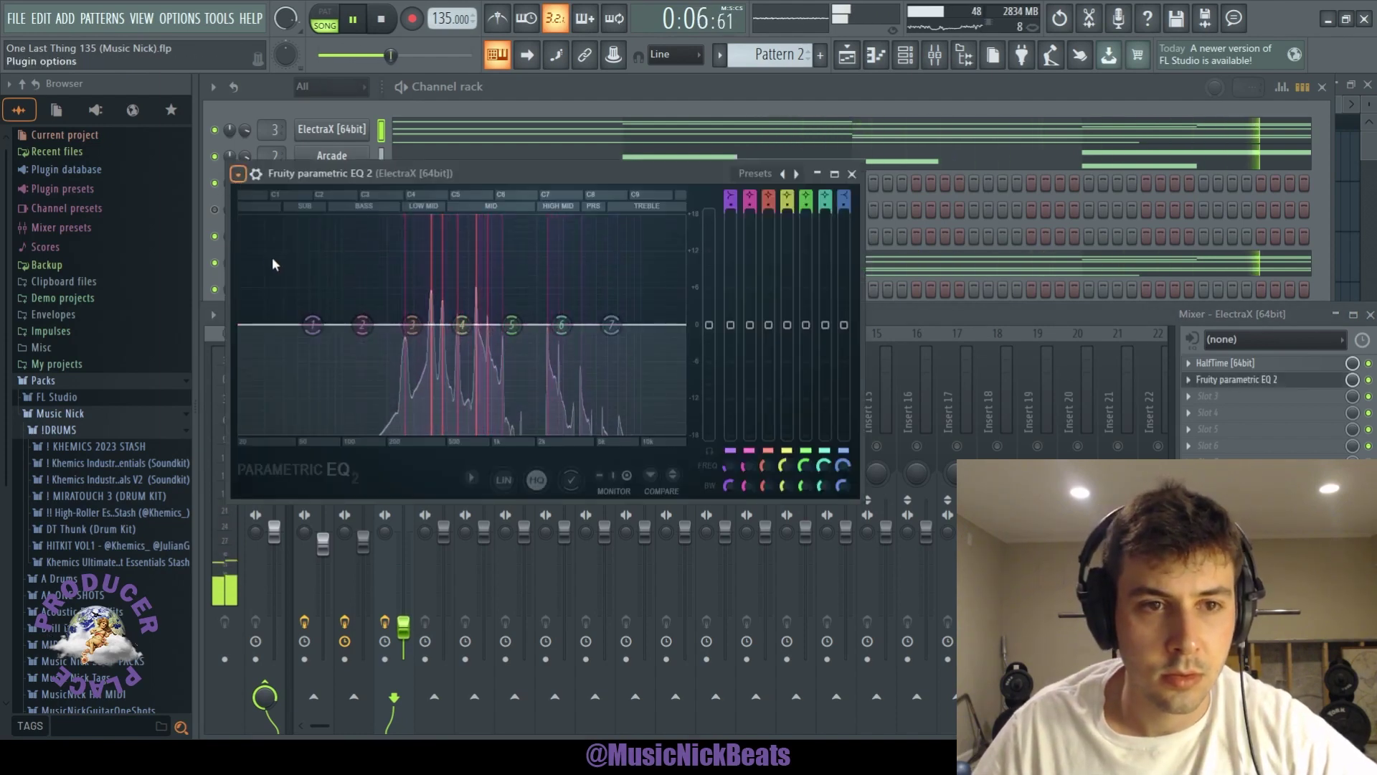
# Step: Set the ElectraX EQ to a high pass at about 183 Hz on band 1 and a low pass at about 9013 Hz on band 7
pyautogui.click(465, 325)
pyautogui.moveTo(260, 326); pyautogui.dragTo(371, 325)
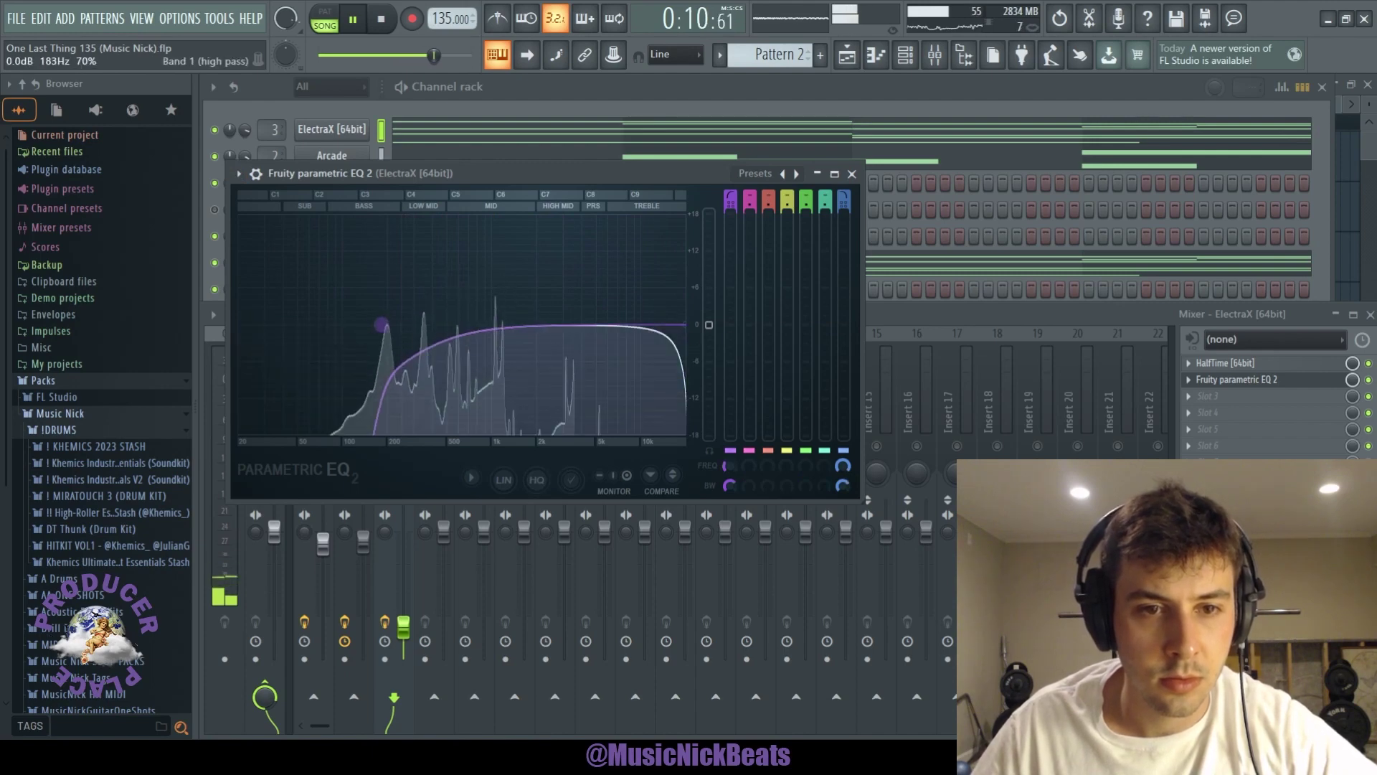
pyautogui.moveTo(676, 324); pyautogui.dragTo(635, 324)
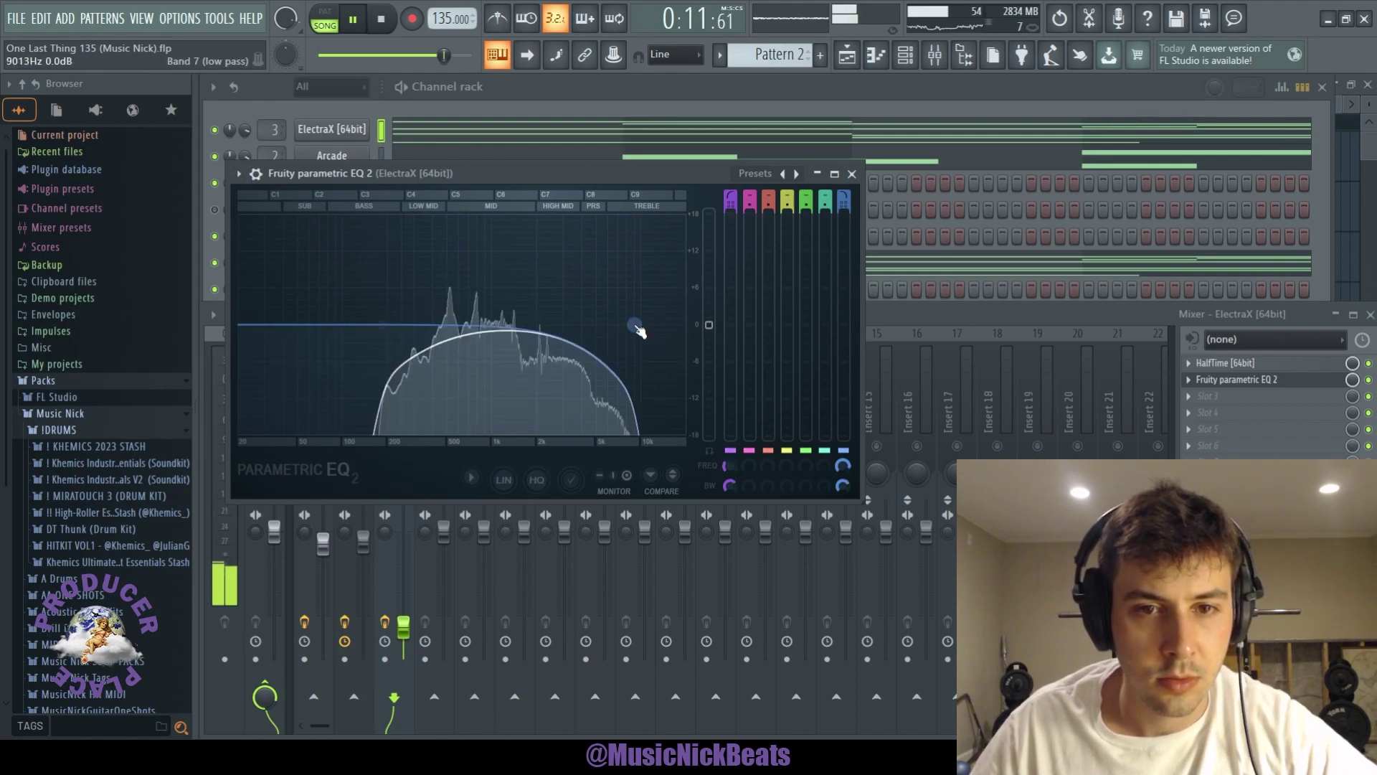
pyautogui.click(852, 175)
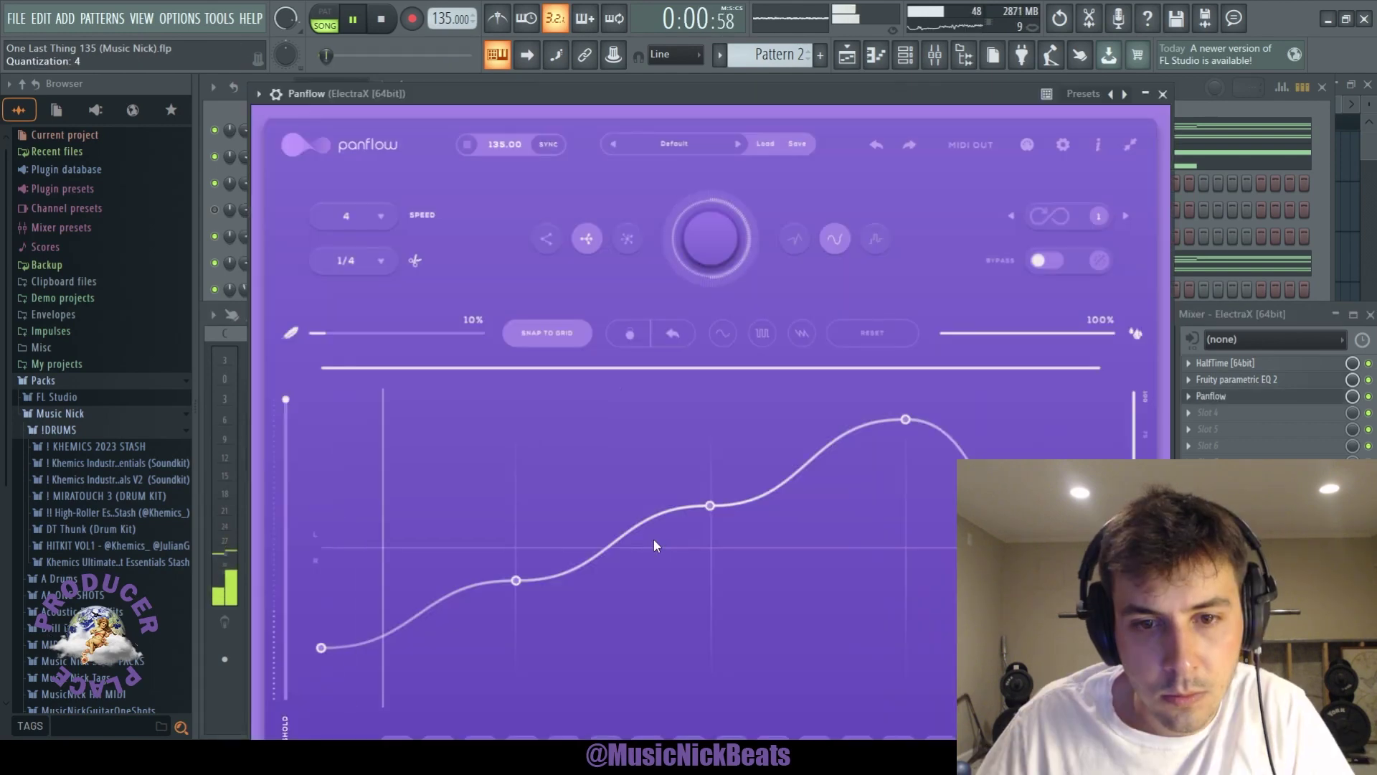
# Step: Reshape the Panflow panning curve on the ElectraX track by moving its inner points
pyautogui.moveTo(430, 542); pyautogui.dragTo(523, 643)
pyautogui.moveTo(709, 508); pyautogui.dragTo(709, 513)
pyautogui.moveTo(907, 432); pyautogui.dragTo(906, 435)
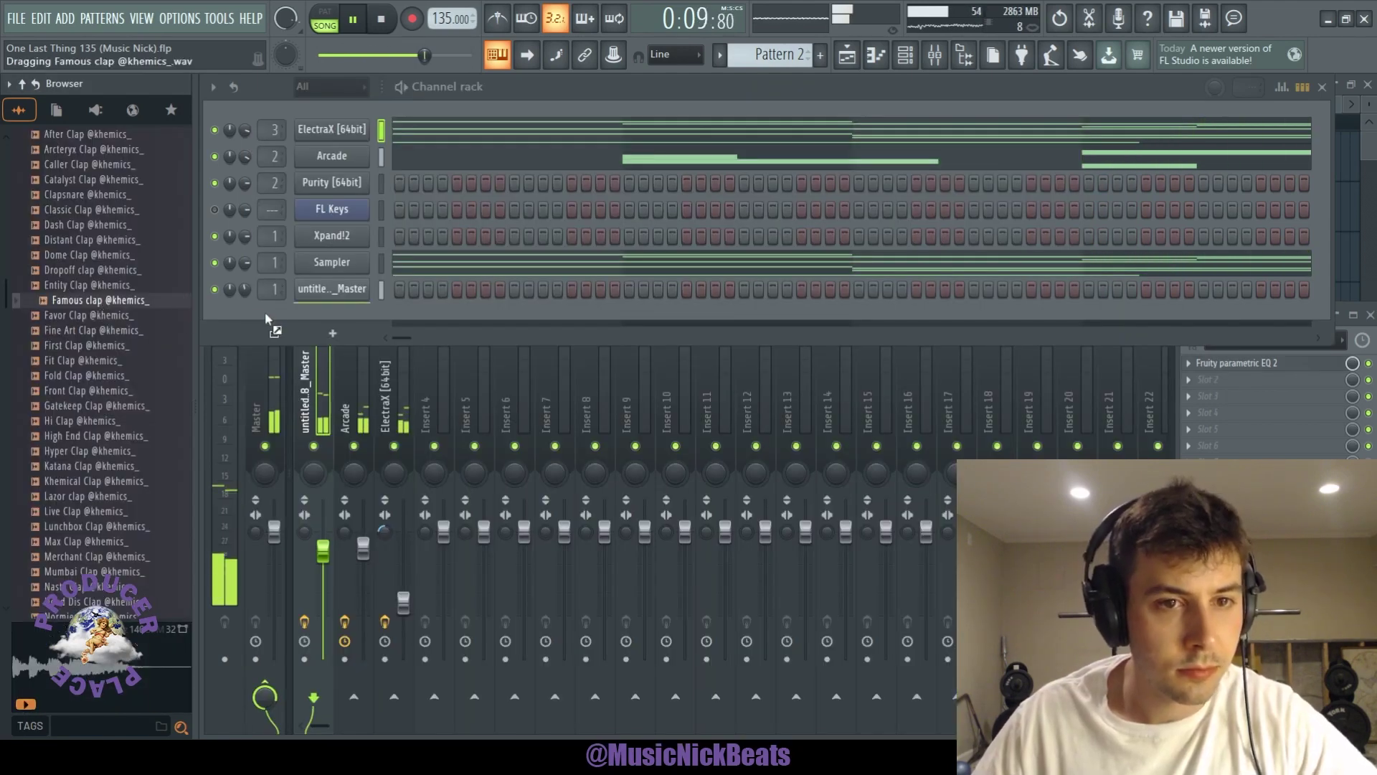
# Step: Load the Famous clap sample into the channel rack as a new channel
pyautogui.moveTo(265, 311); pyautogui.dragTo(267, 316)
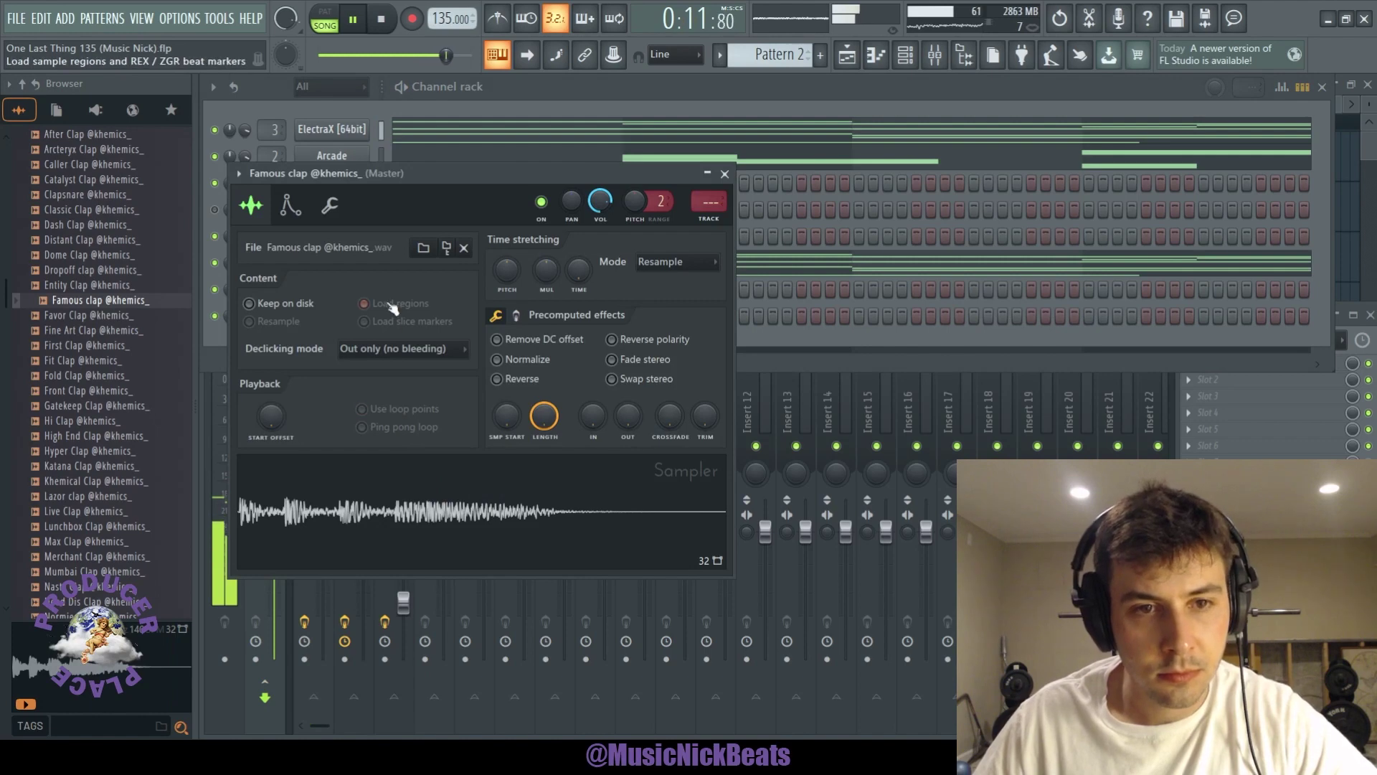
# Step: Normalize the Famous clap sample and raise its Boost amount in the precomputed effects
pyautogui.click(497, 360)
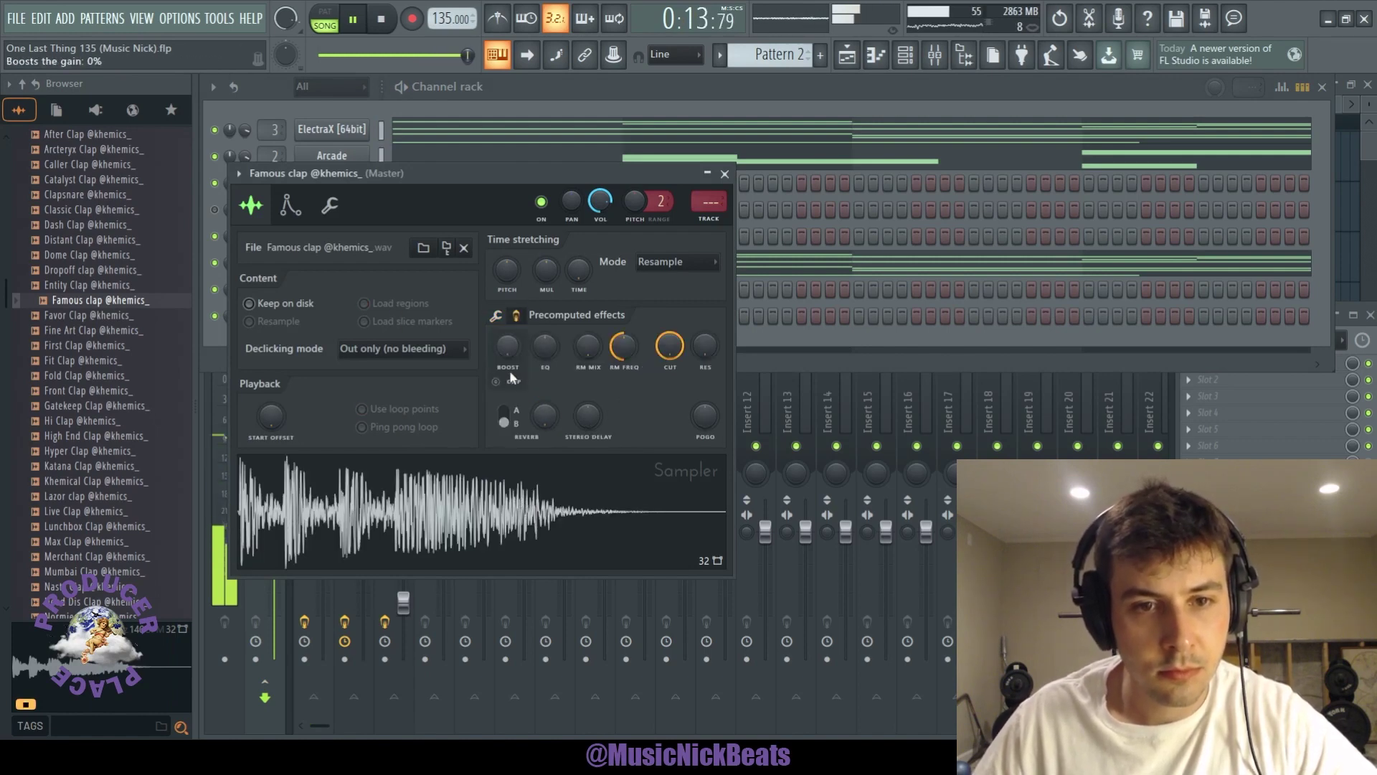
pyautogui.moveTo(511, 350); pyautogui.dragTo(508, 329)
pyautogui.click(495, 316)
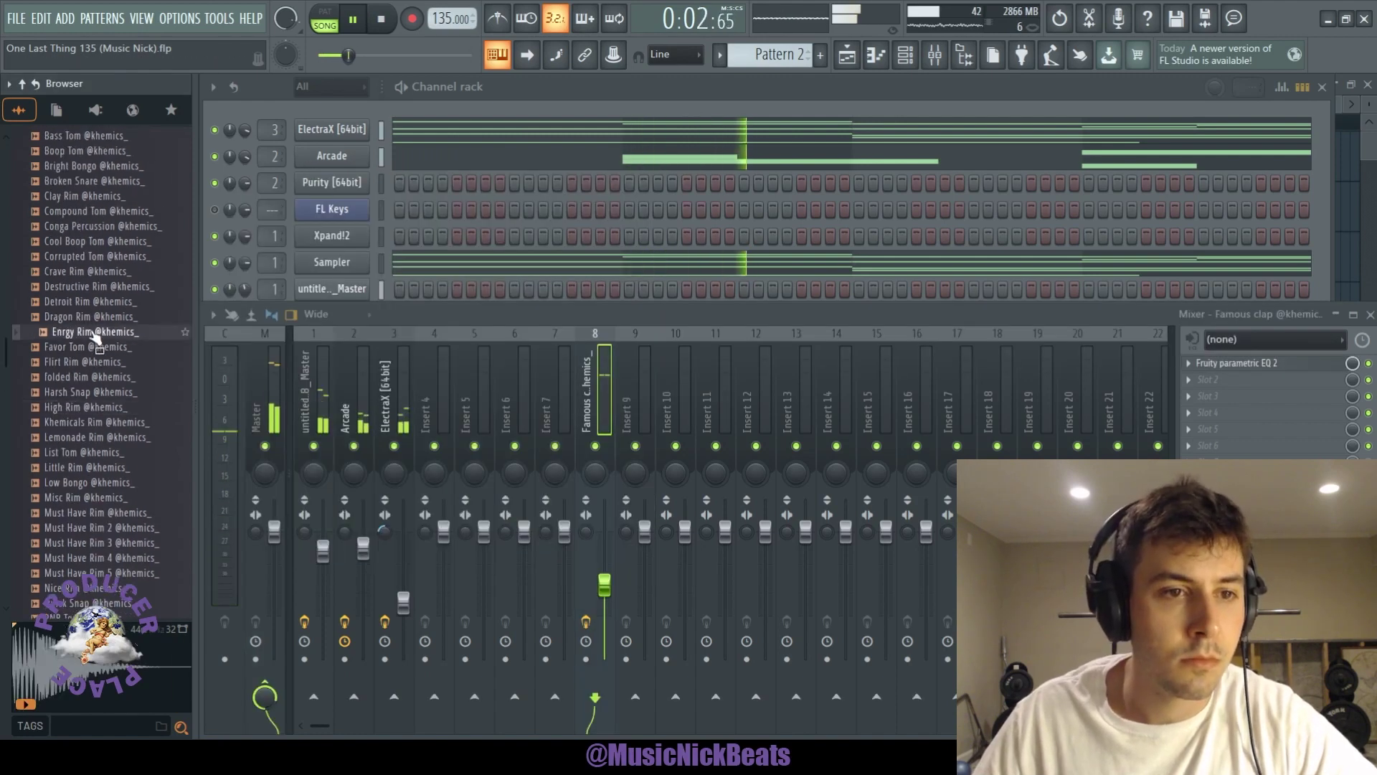
# Step: Audition rim, tom, bongo and snare samples in the Other folder of Snares & More
pyautogui.click(93, 331)
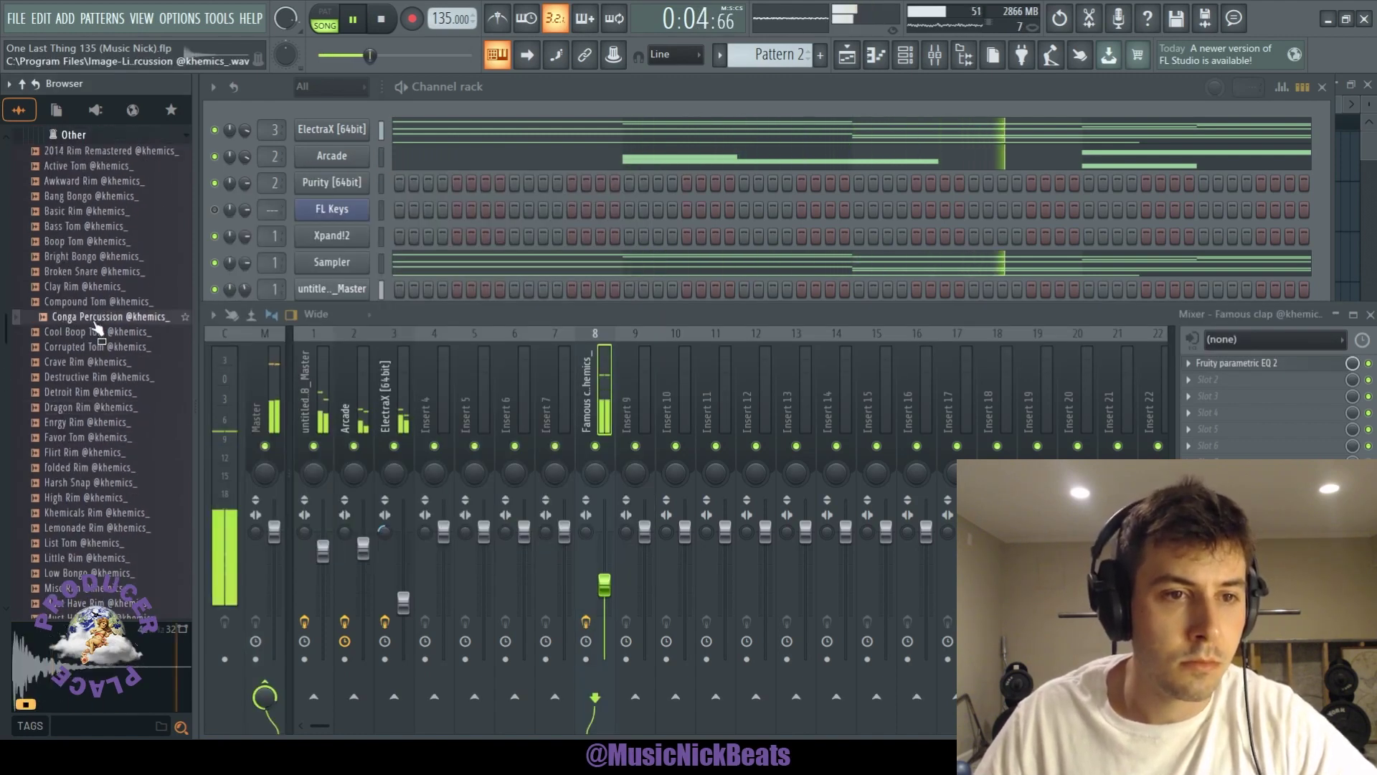
pyautogui.scroll(3, 94, 316)
pyautogui.click(94, 301)
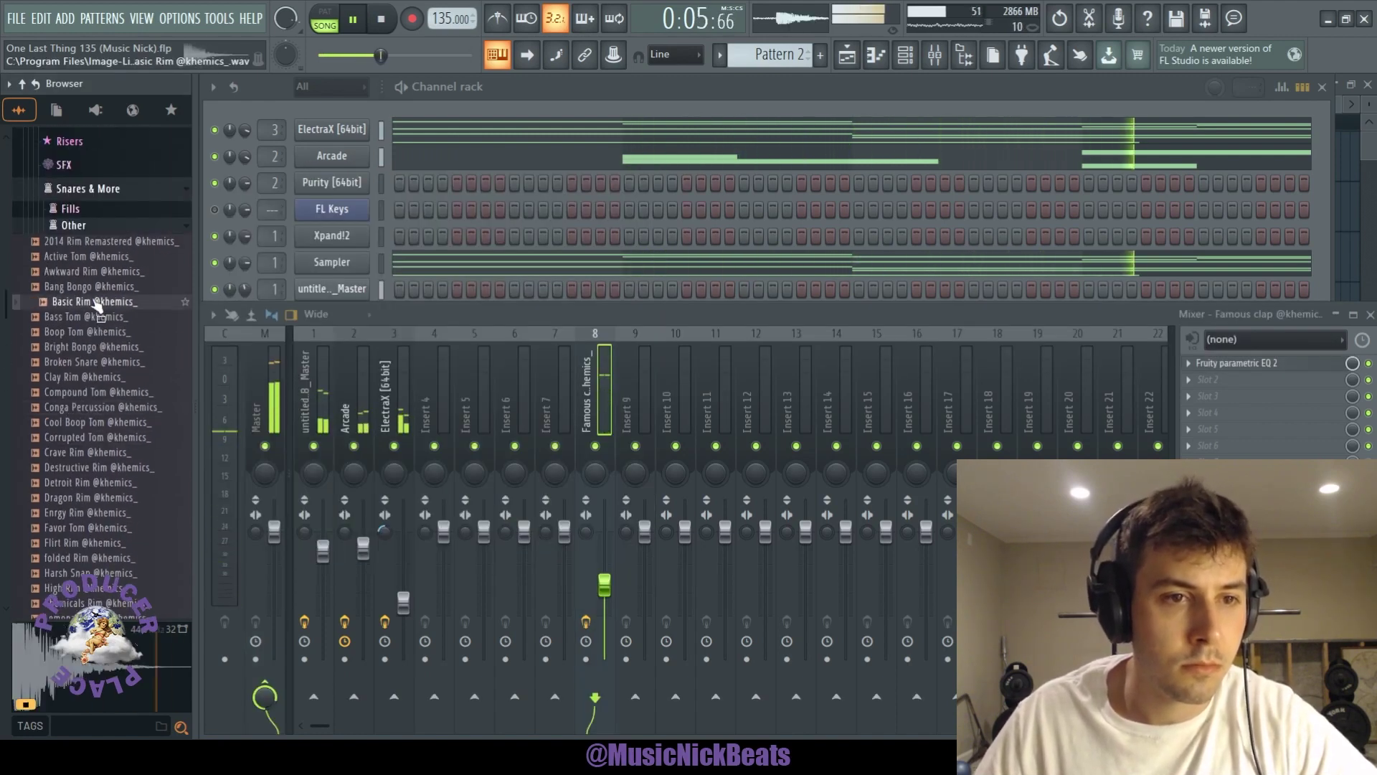
pyautogui.click(92, 271)
pyautogui.click(92, 241)
pyautogui.click(93, 316)
pyautogui.click(90, 361)
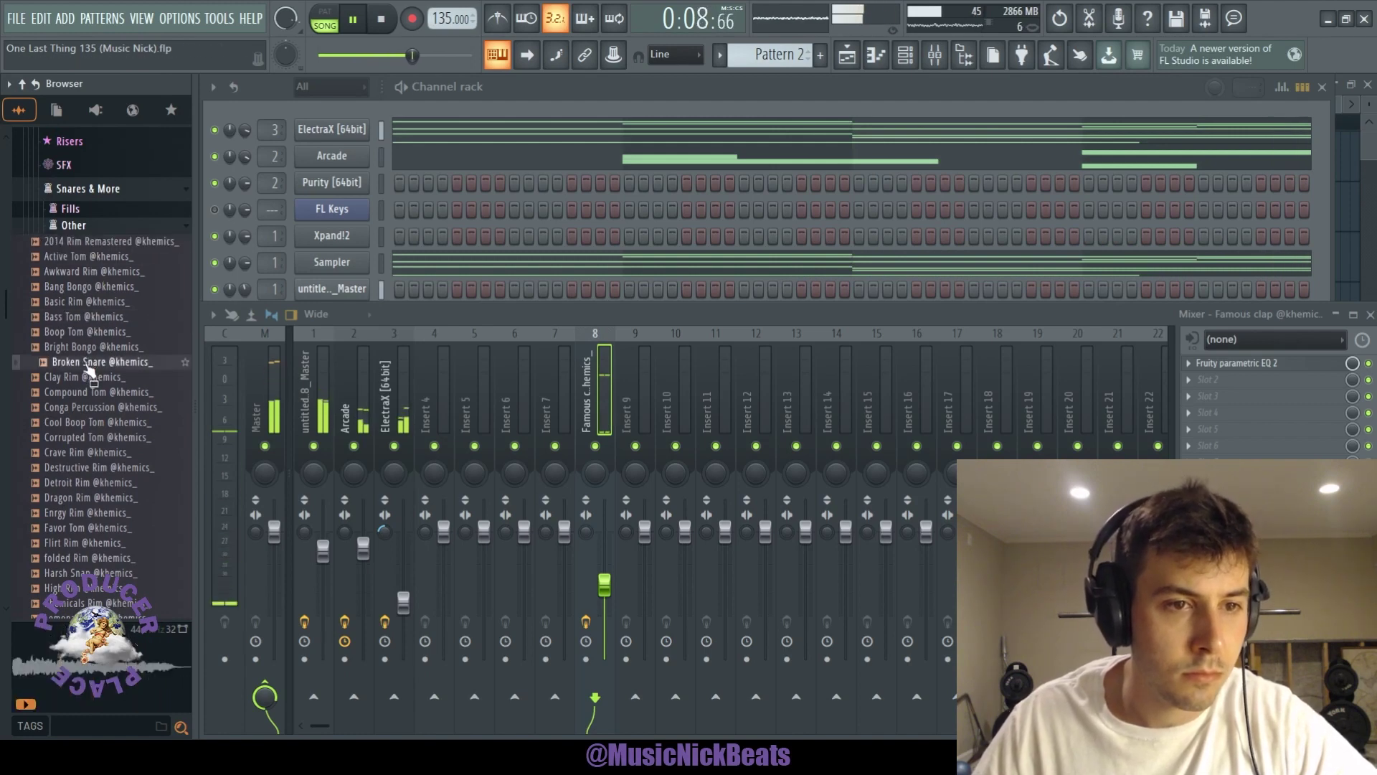
pyautogui.click(86, 377)
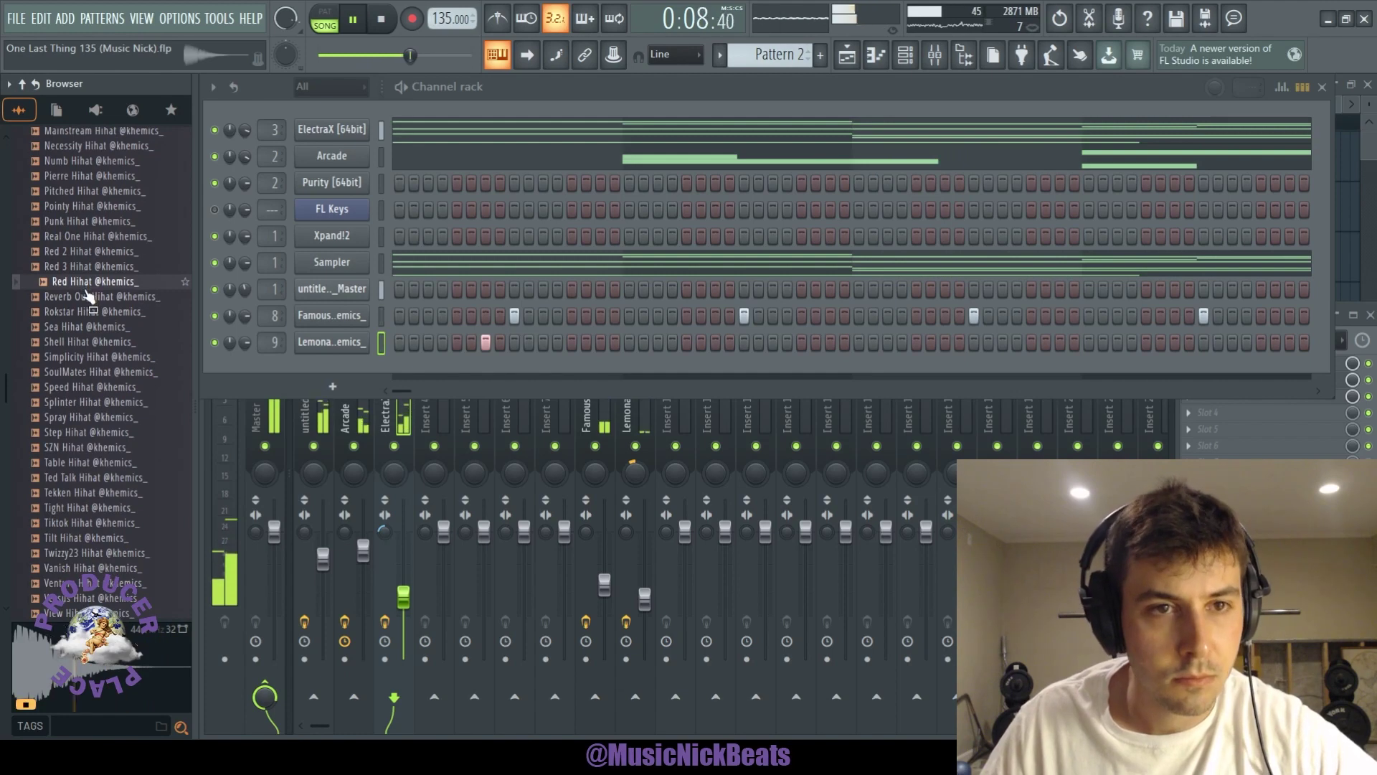
# Step: Load the Red Hihat sample into the channel rack as a new channel and adjust its fade-out
pyautogui.click(88, 296)
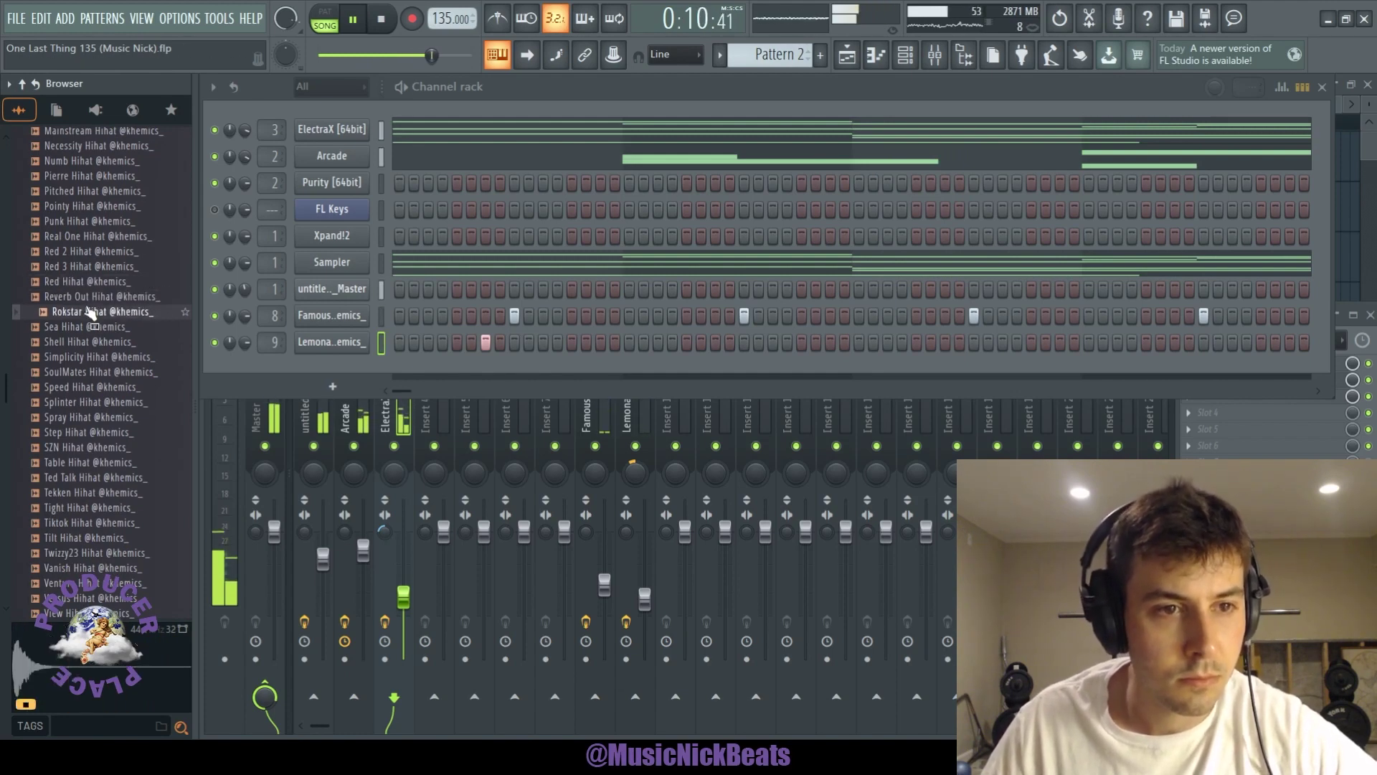
pyautogui.click(89, 282)
pyautogui.moveTo(320, 367); pyautogui.dragTo(324, 380)
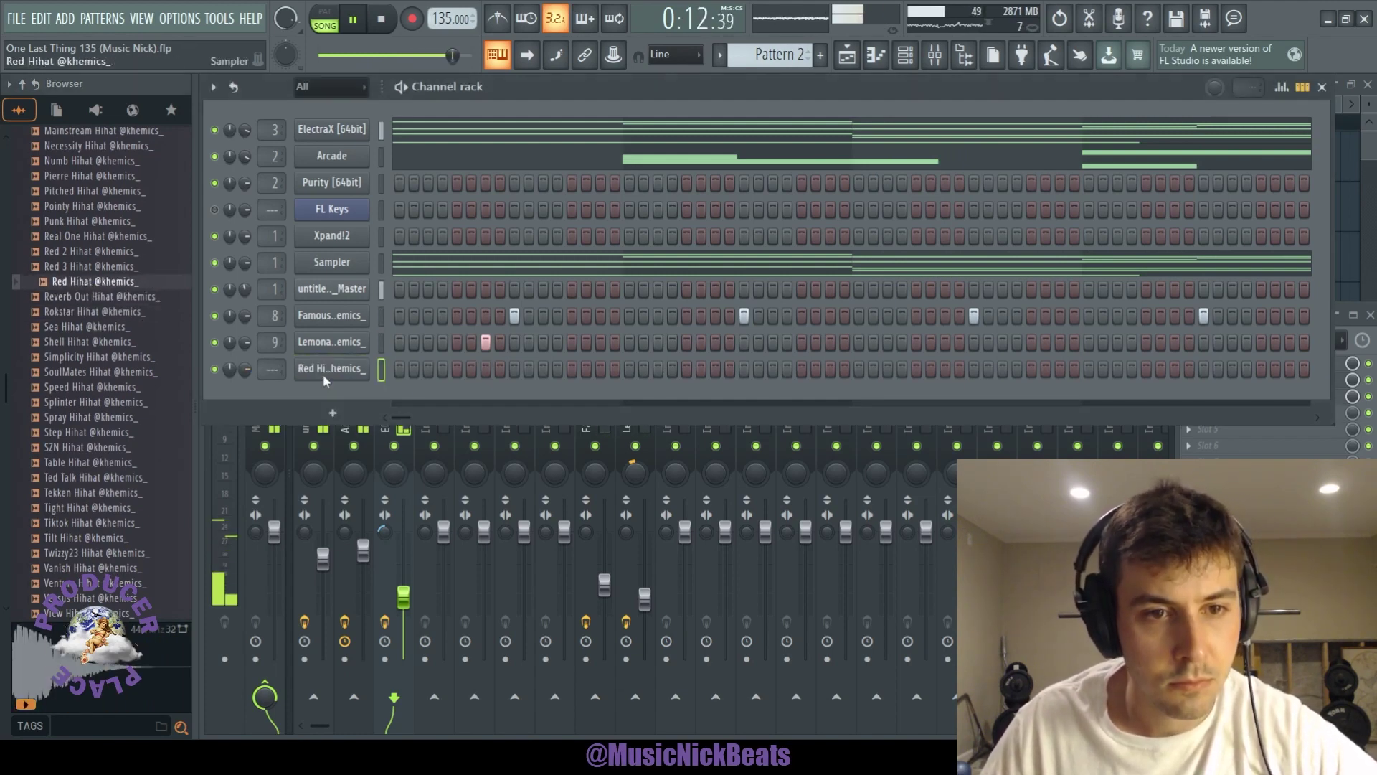
pyautogui.click(355, 373)
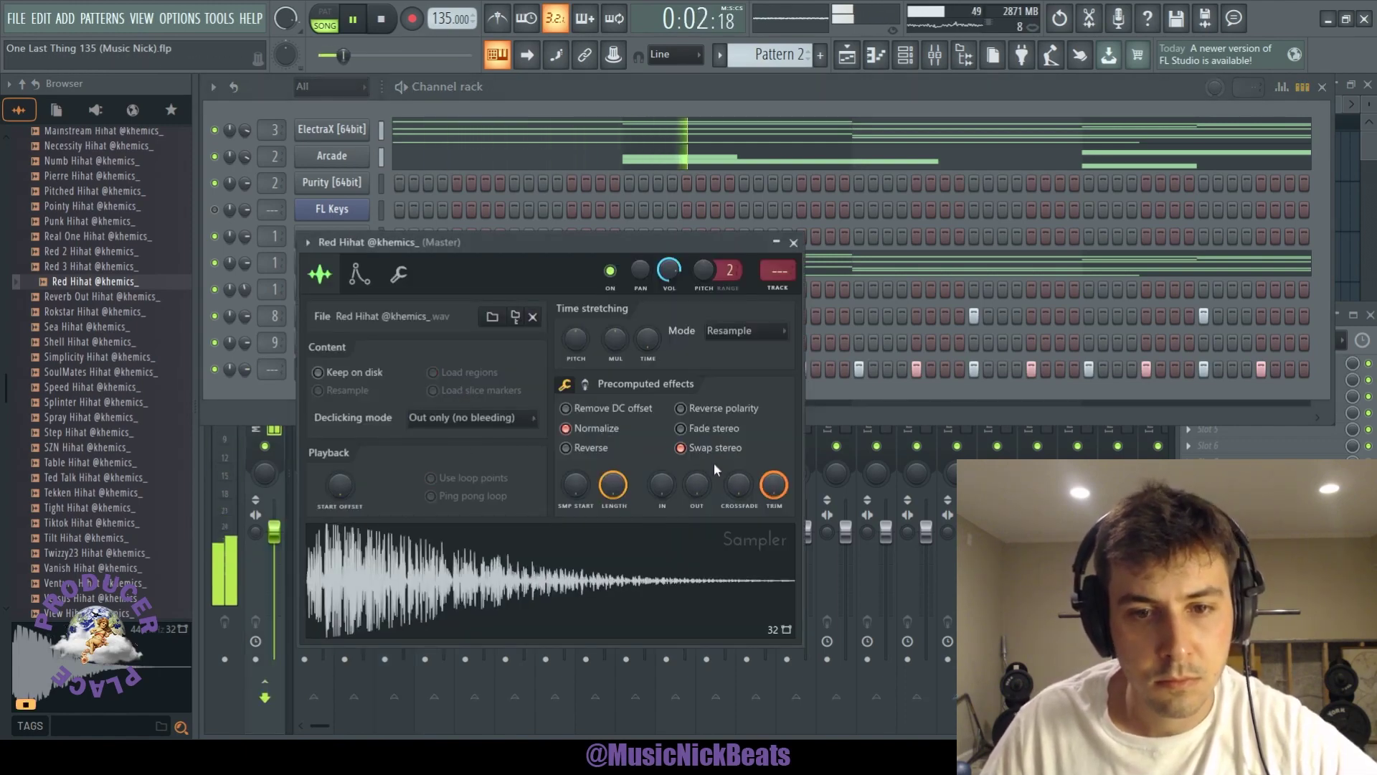
pyautogui.moveTo(696, 485); pyautogui.dragTo(707, 519)
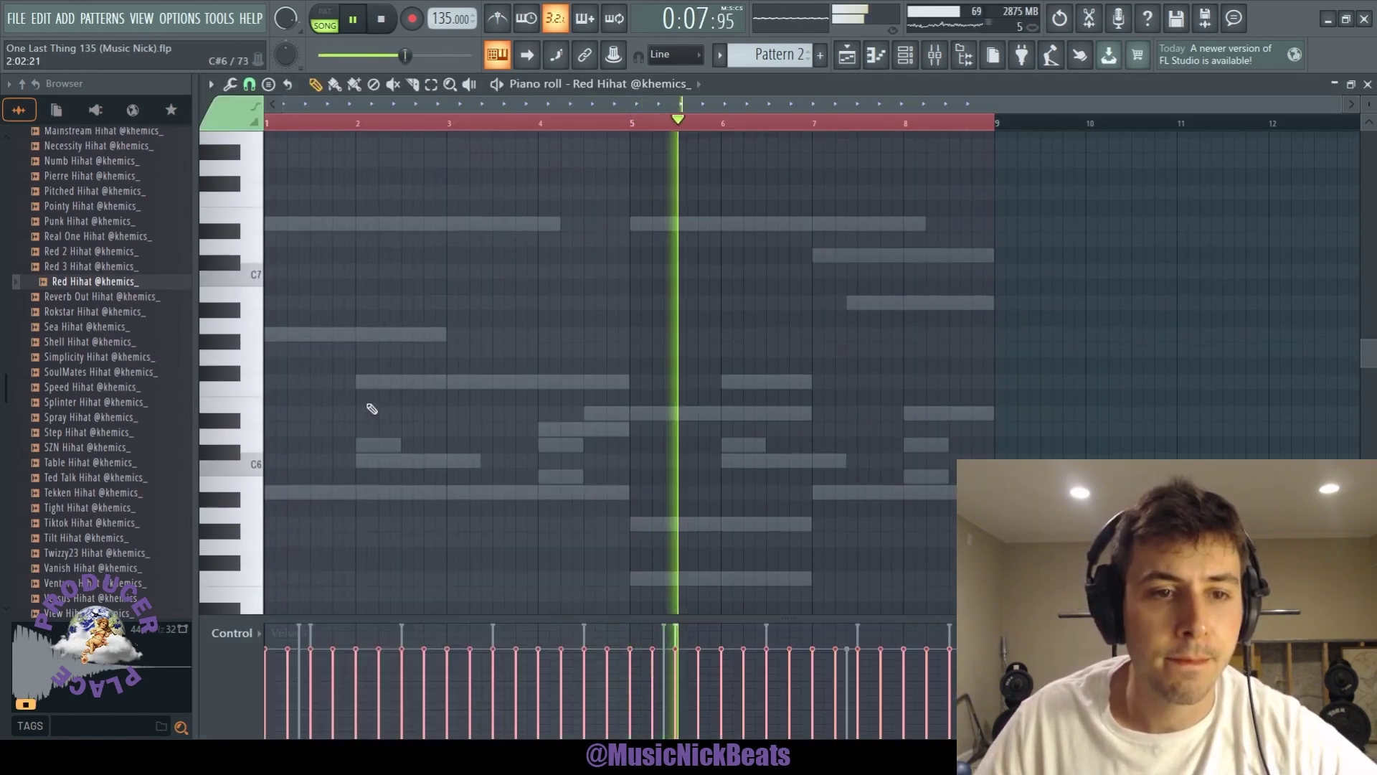
# Step: Double the Red Hihat notes on C5 with an offset copy between the existing hits, and make all of them legato
pyautogui.hotkey('ctrl', 'v')
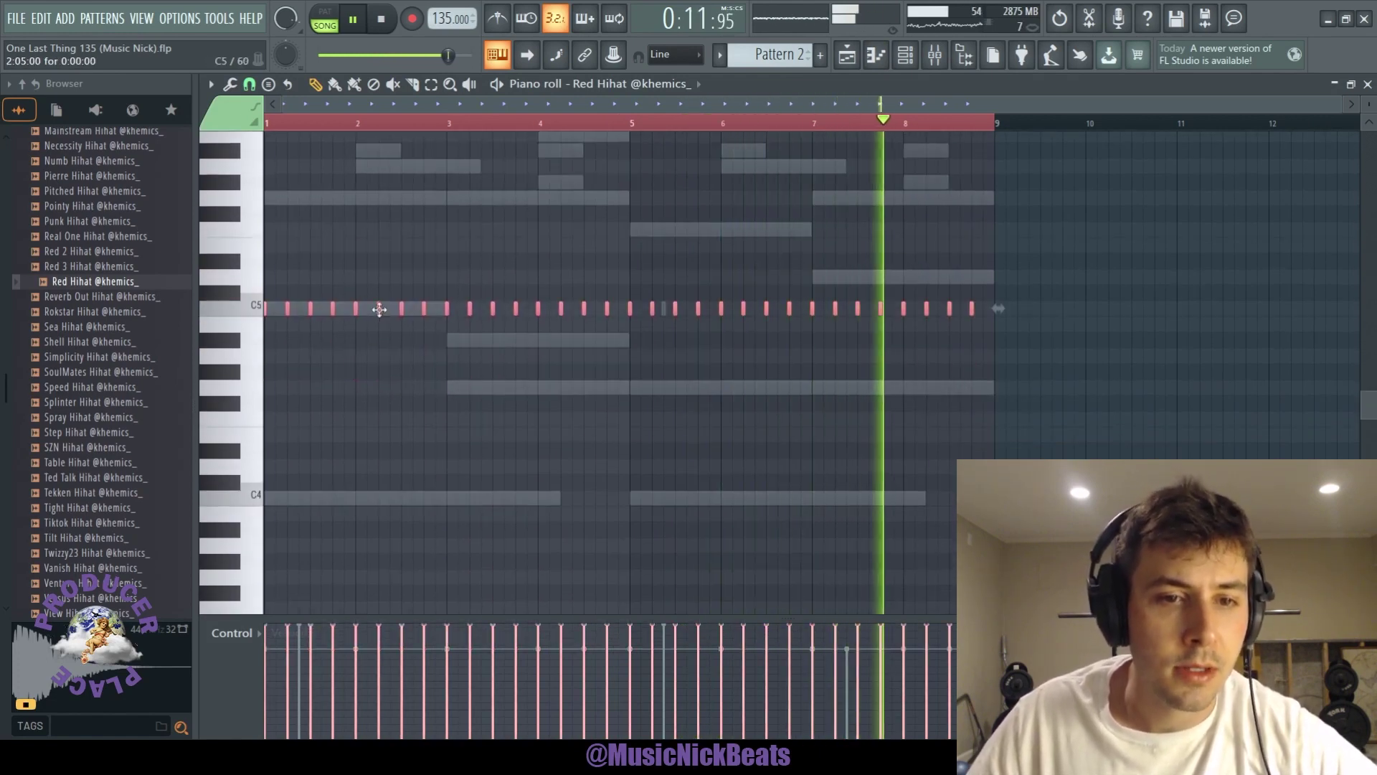
pyautogui.moveTo(380, 309); pyautogui.dragTo(388, 307)
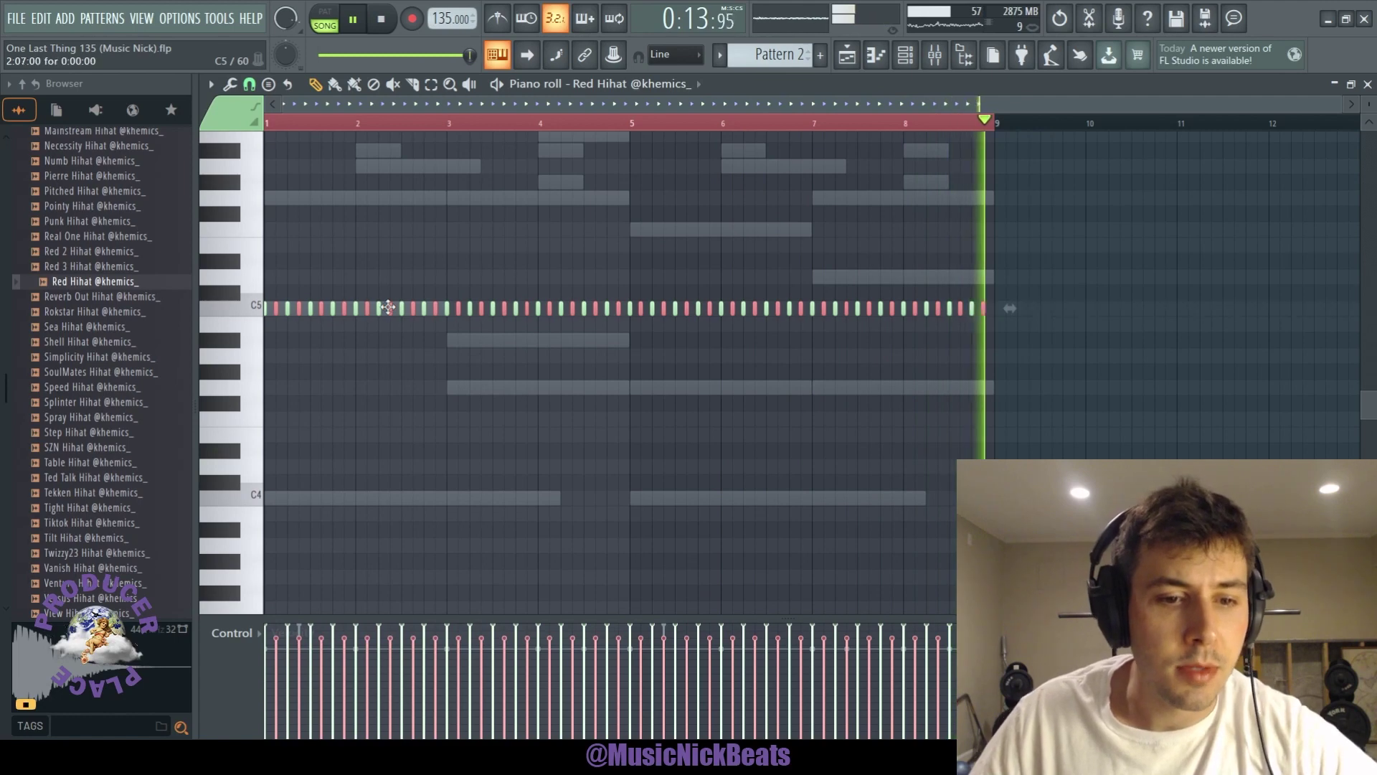
pyautogui.hotkey('ctrl', 'a')
pyautogui.hotkey('ctrl', 'l')
# Step: Chop the hi-hat notes at the end of bar 2 into a fast roll and redraw the roll's velocities
pyautogui.scroll(2, 320, 434)
pyautogui.scroll(2, 422, 269)
pyautogui.keyDown('ctrl'); pyautogui.click(432, 255); pyautogui.keyUp('ctrl')
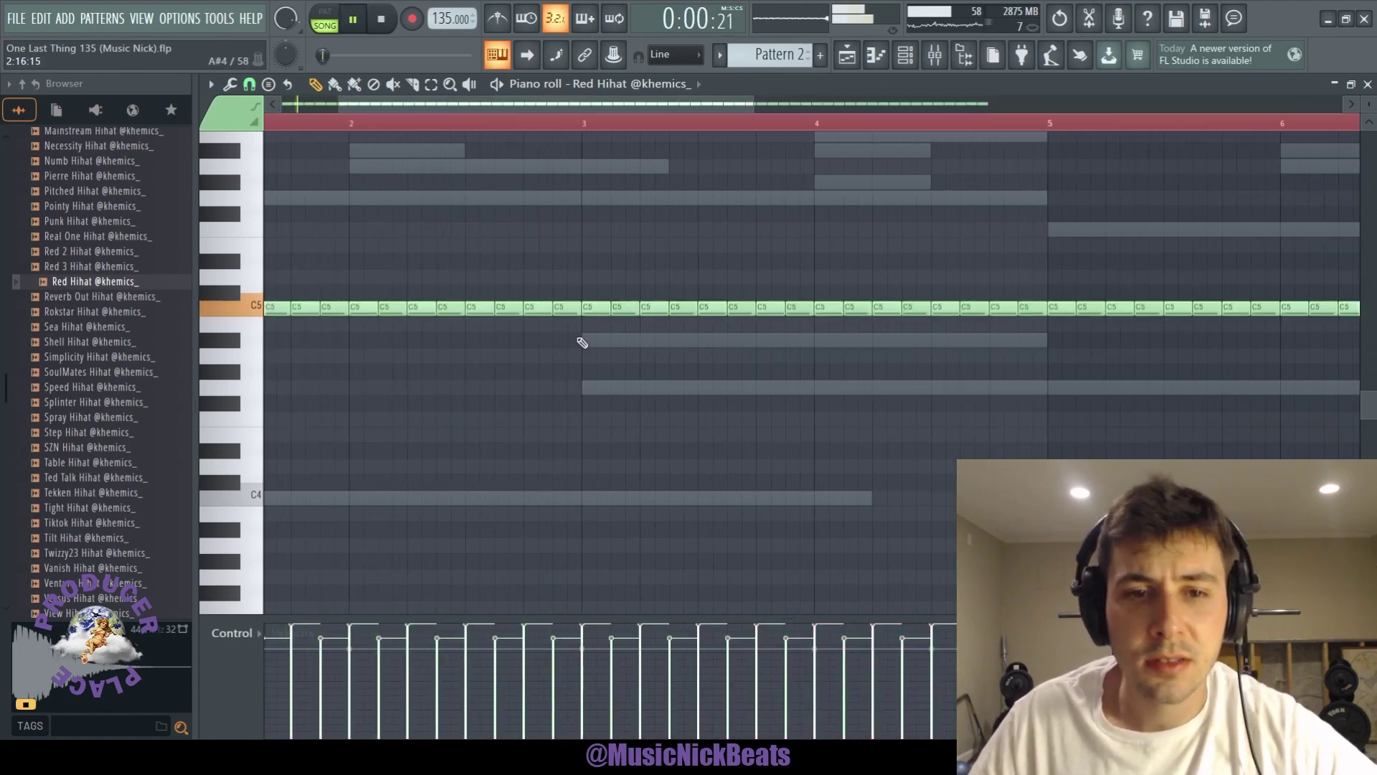
pyautogui.moveTo(572, 345); pyautogui.dragTo(548, 286)
pyautogui.hotkey('alt', 'u')
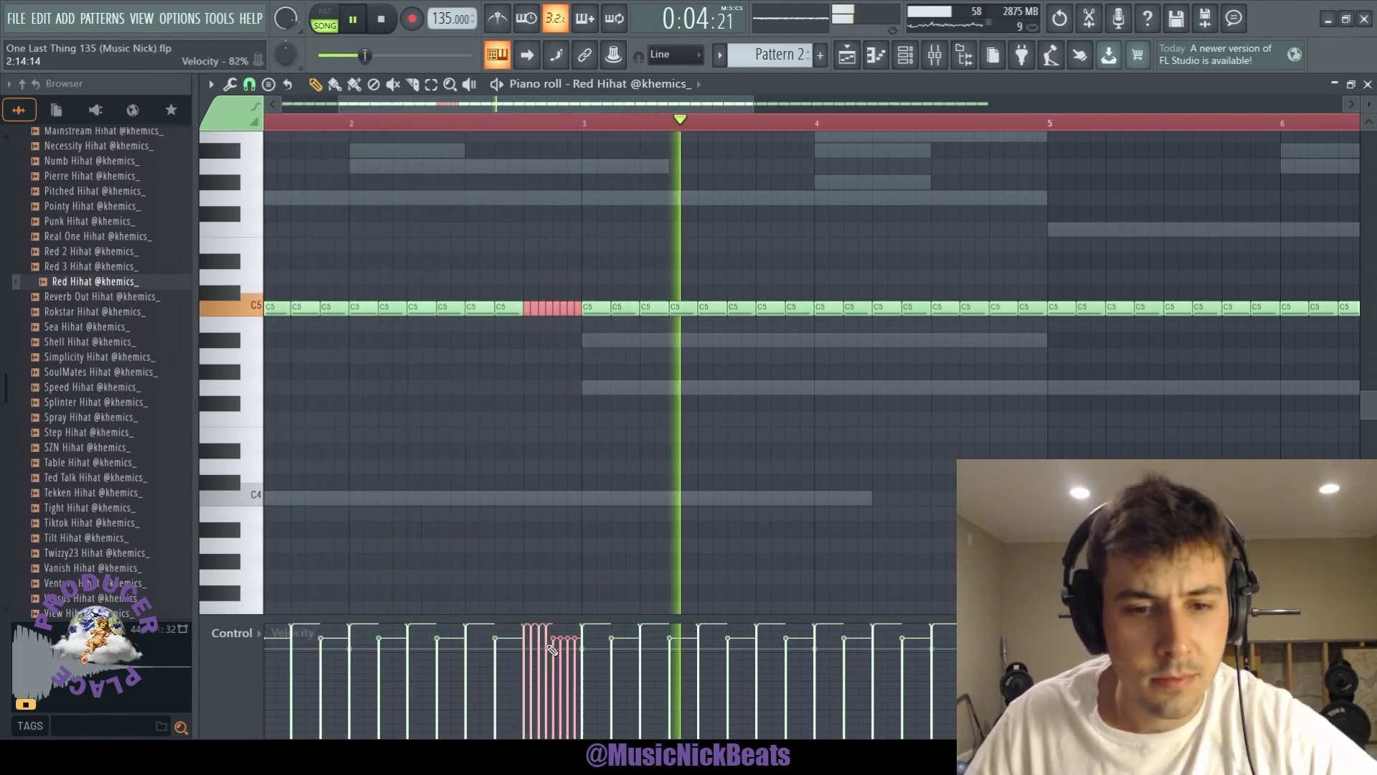
pyautogui.moveTo(529, 630); pyautogui.dragTo(579, 625)
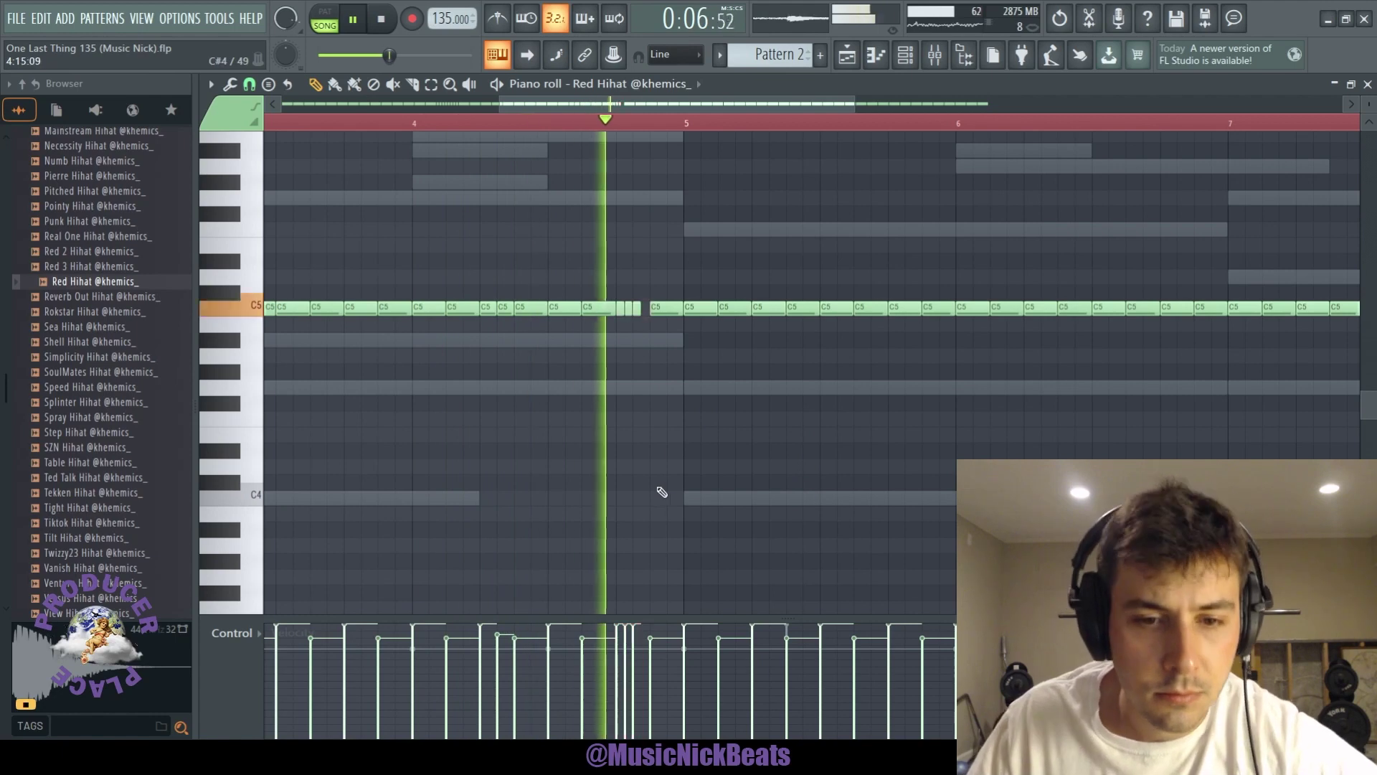
# Step: Replace the hi-hat notes from bar 5 onward with a duplicate of bars 1–4
pyautogui.keyDown('ctrl'); pyautogui.scroll(-3, 649, 470); pyautogui.keyUp('ctrl')
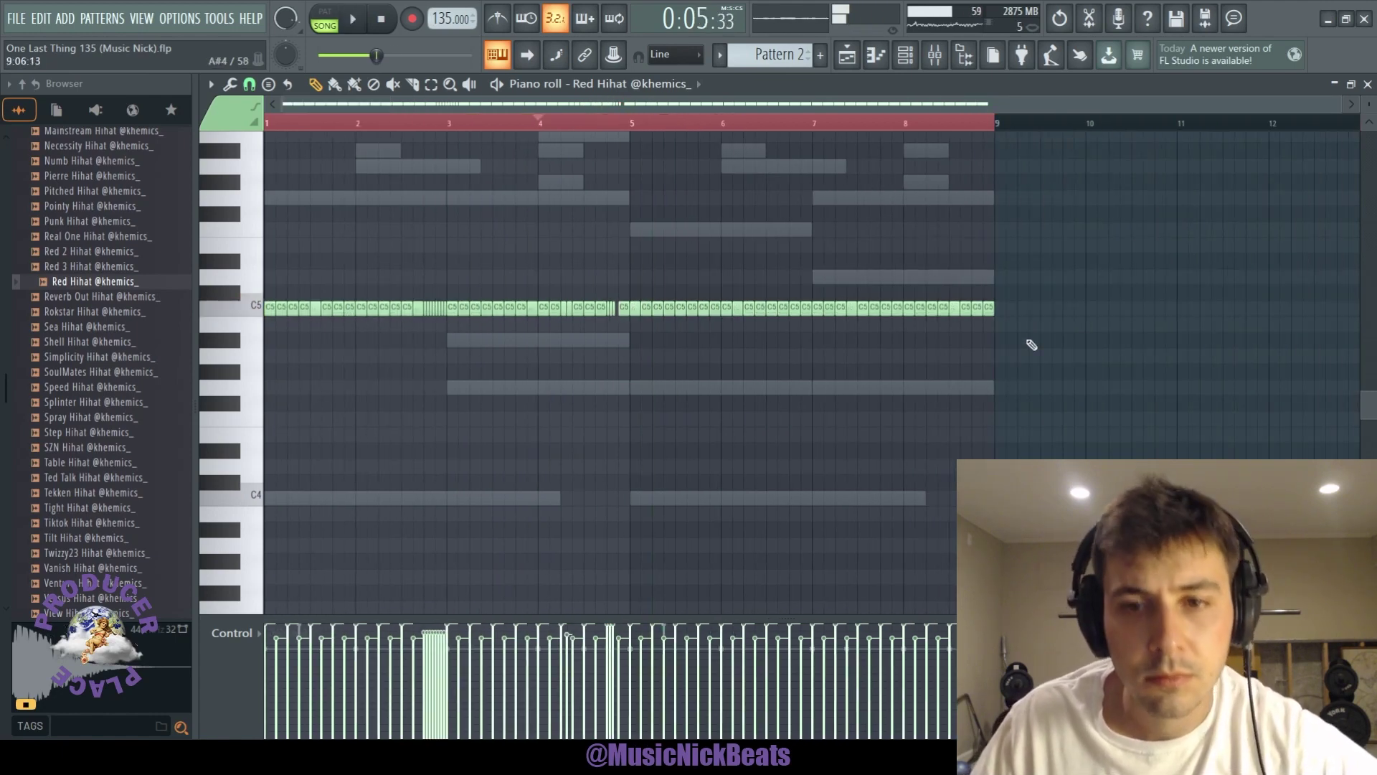
pyautogui.moveTo(1061, 316); pyautogui.dragTo(630, 248)
pyautogui.press('Delete')
pyautogui.moveTo(266, 123); pyautogui.dragTo(637, 151)
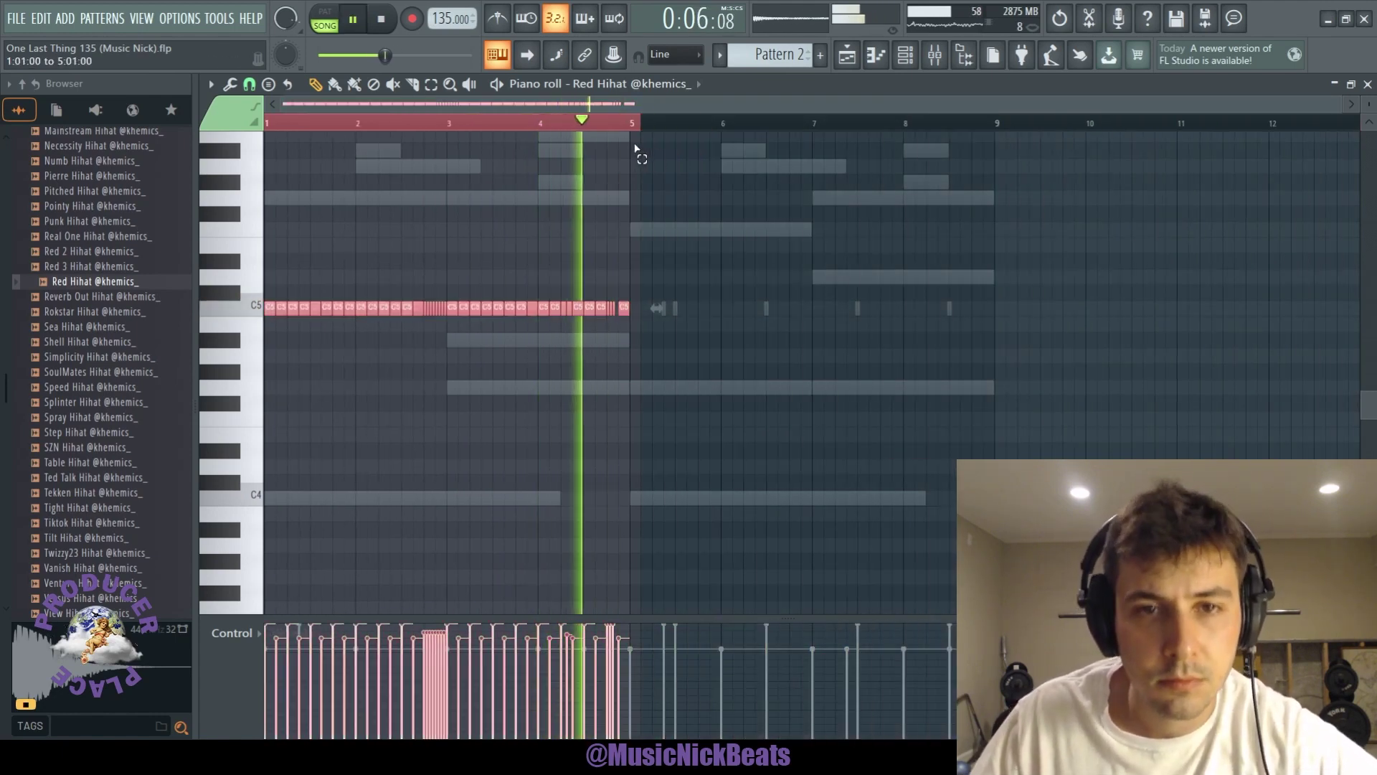
pyautogui.hotkey('ctrl', 'b')
# Step: Randomize the velocities of all the Red Hihat notes
pyautogui.hotkey('ctrl', 'a')
pyautogui.hotkey('alt', 'r')
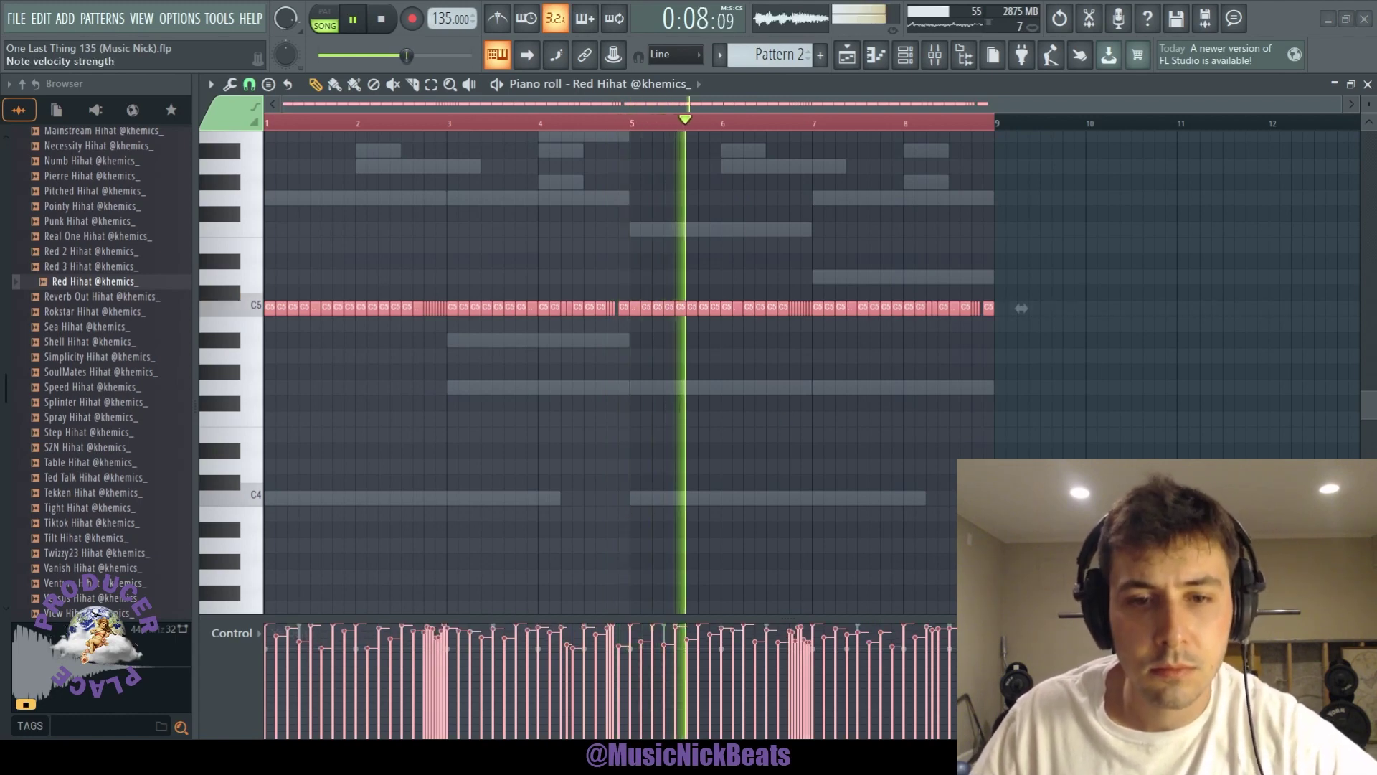
pyautogui.moveTo(631, 461); pyautogui.dragTo(646, 459)
pyautogui.click(765, 554)
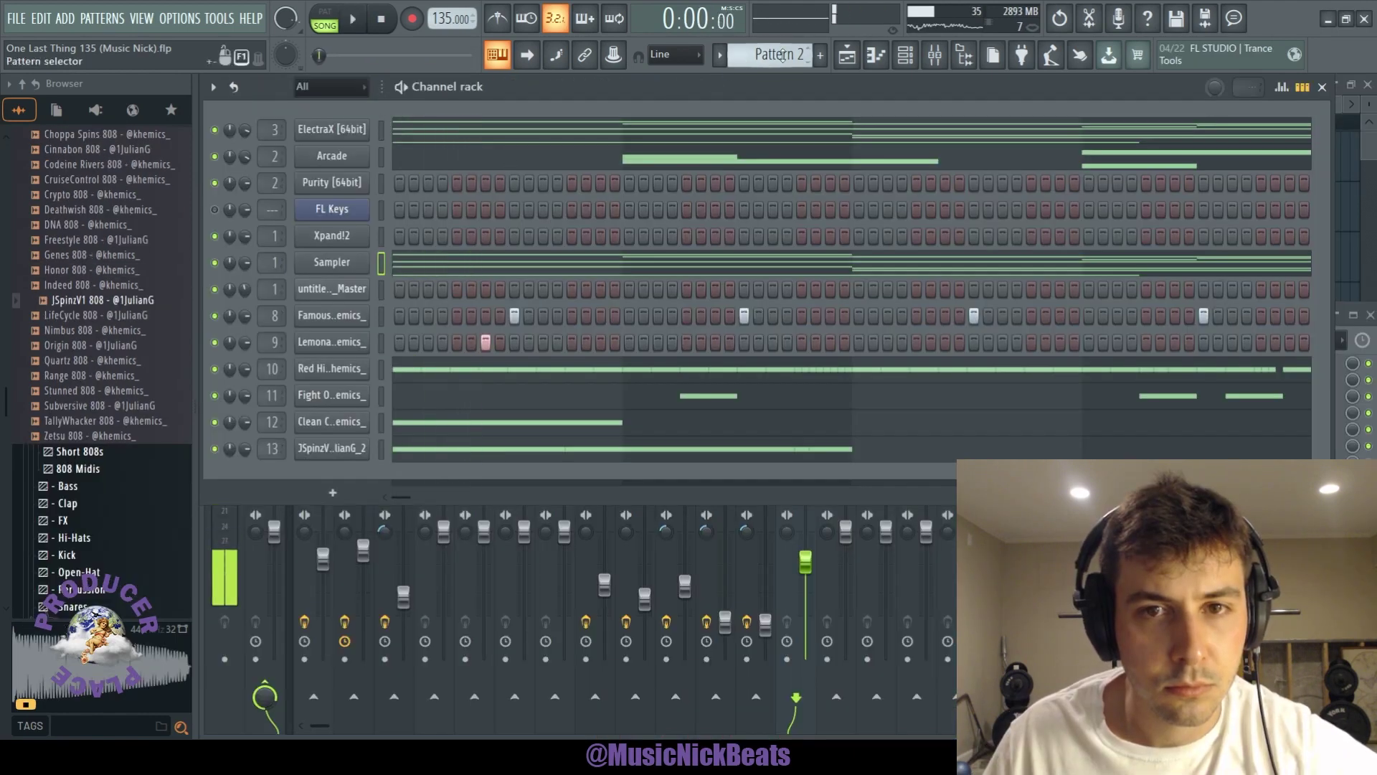
# Step: Examine the Xpand!2 chord notes in Pattern 1 while playing the song
pyautogui.scroll(1, 781, 55)
pyautogui.click(417, 243)
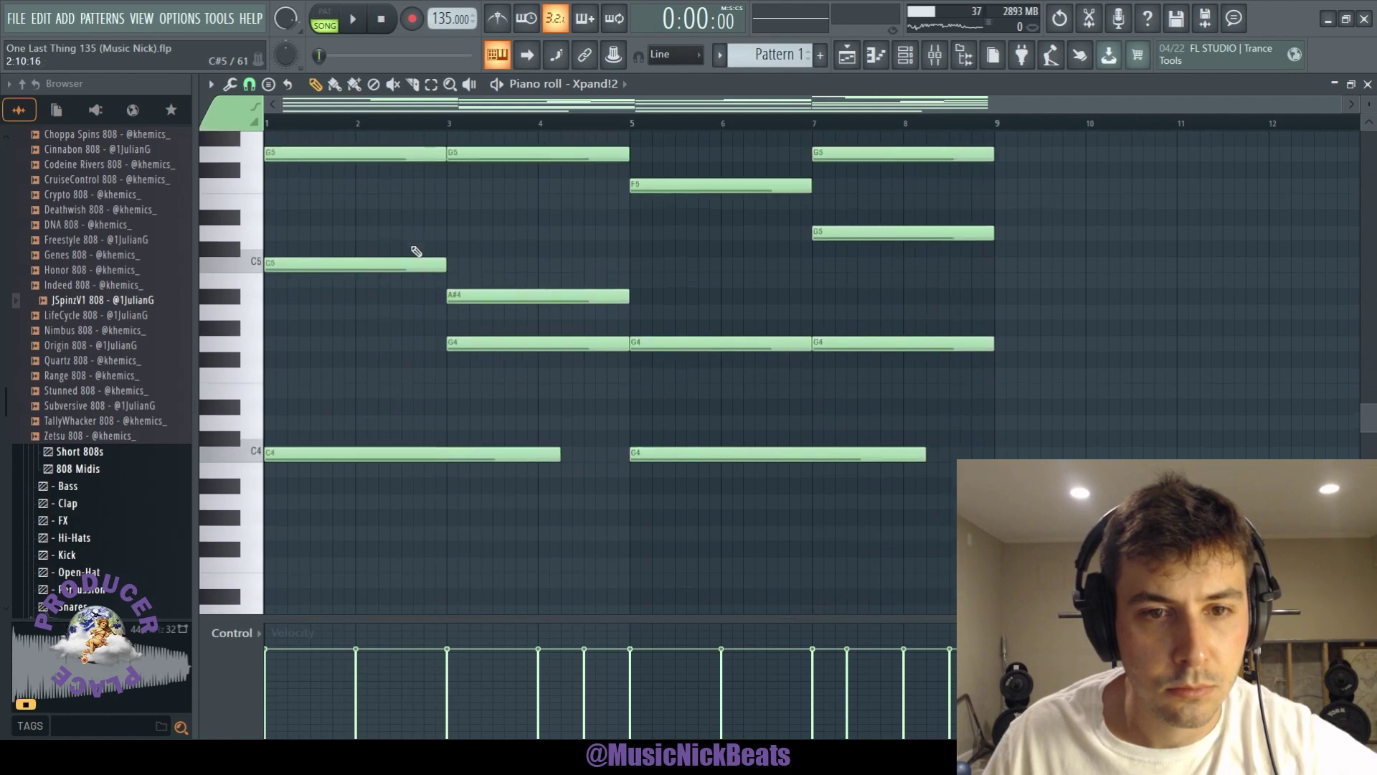
pyautogui.press('space')
pyautogui.click(1368, 84)
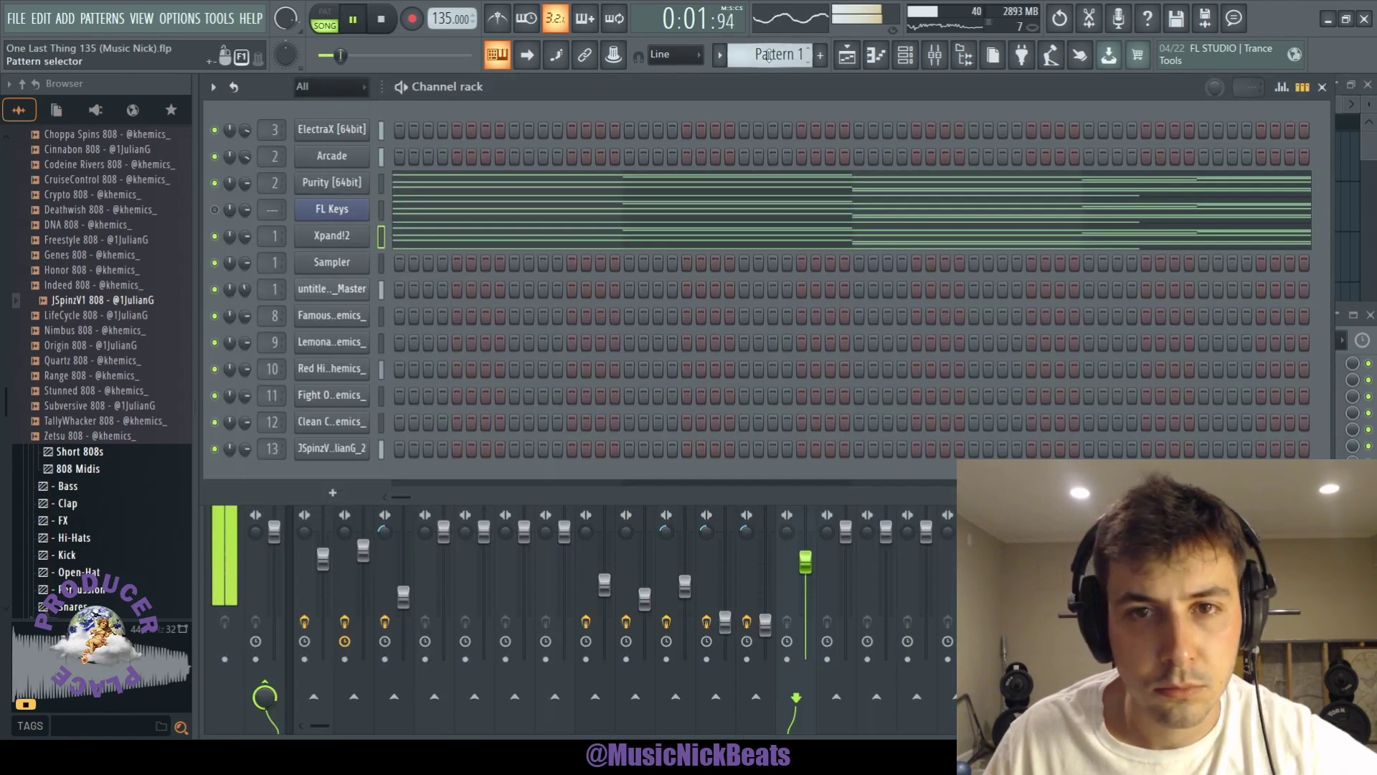
# Step: Continue the JSpinzV1 808 bassline in Pattern 2 with G5 notes across bars 3–4 and a G4 note extended to the end of bar 4
pyautogui.scroll(-1, 769, 55)
pyautogui.click(456, 449)
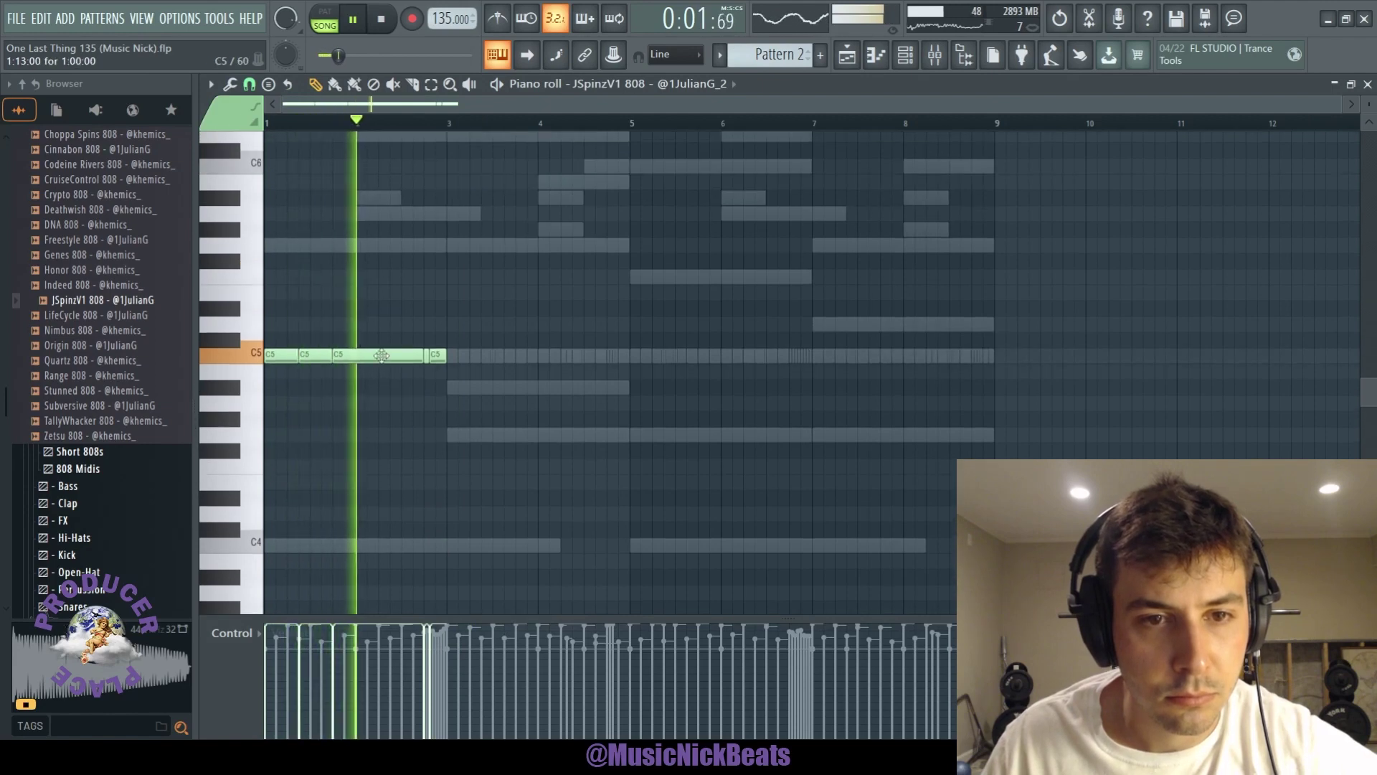
pyautogui.click(492, 244)
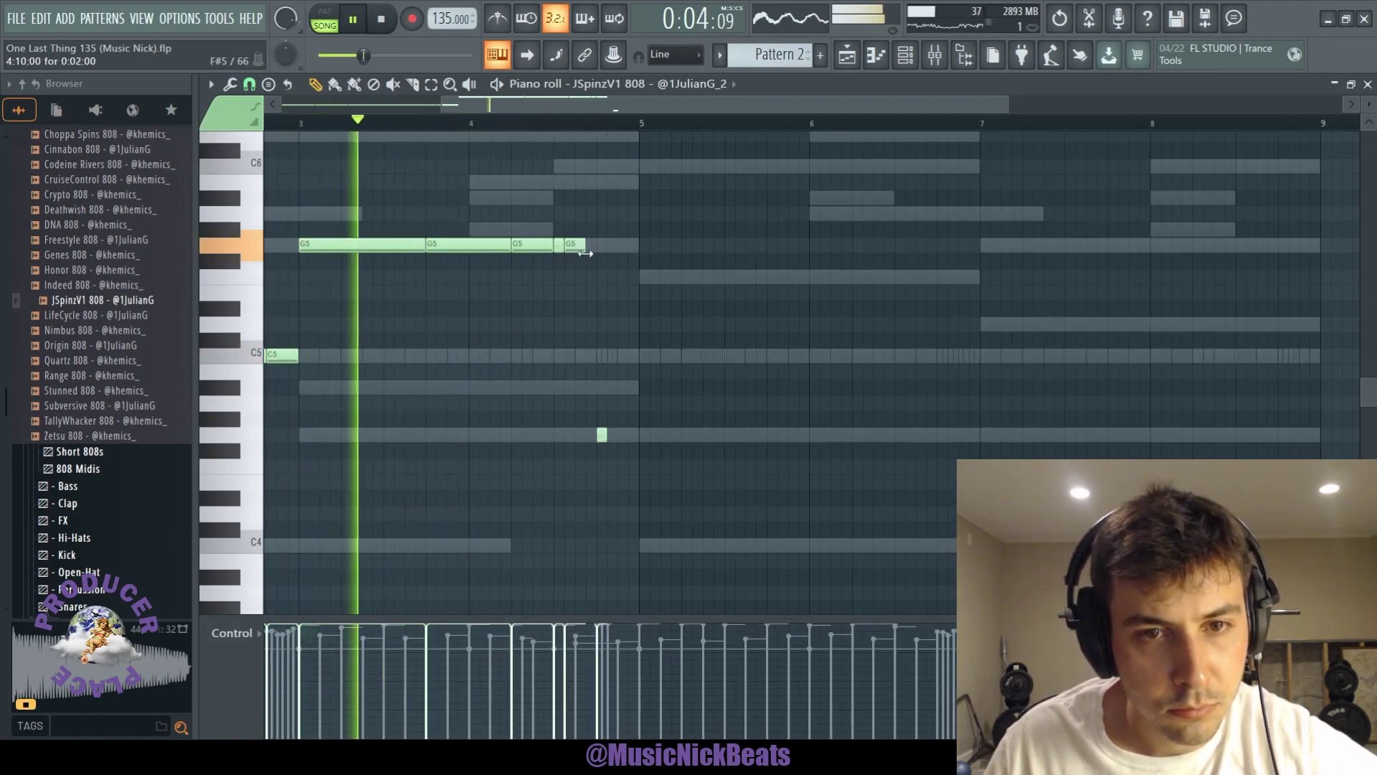
pyautogui.moveTo(585, 253); pyautogui.dragTo(596, 254)
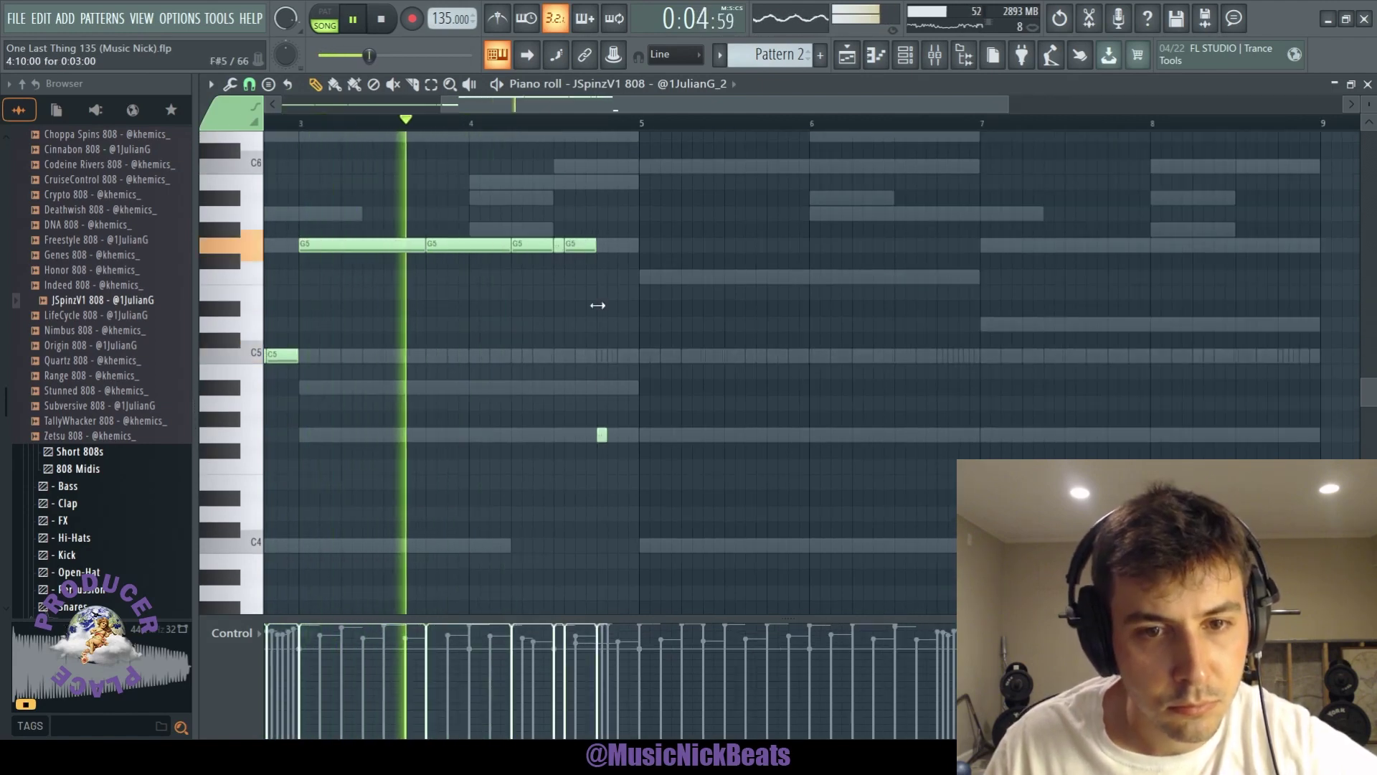
pyautogui.moveTo(606, 434); pyautogui.dragTo(638, 434)
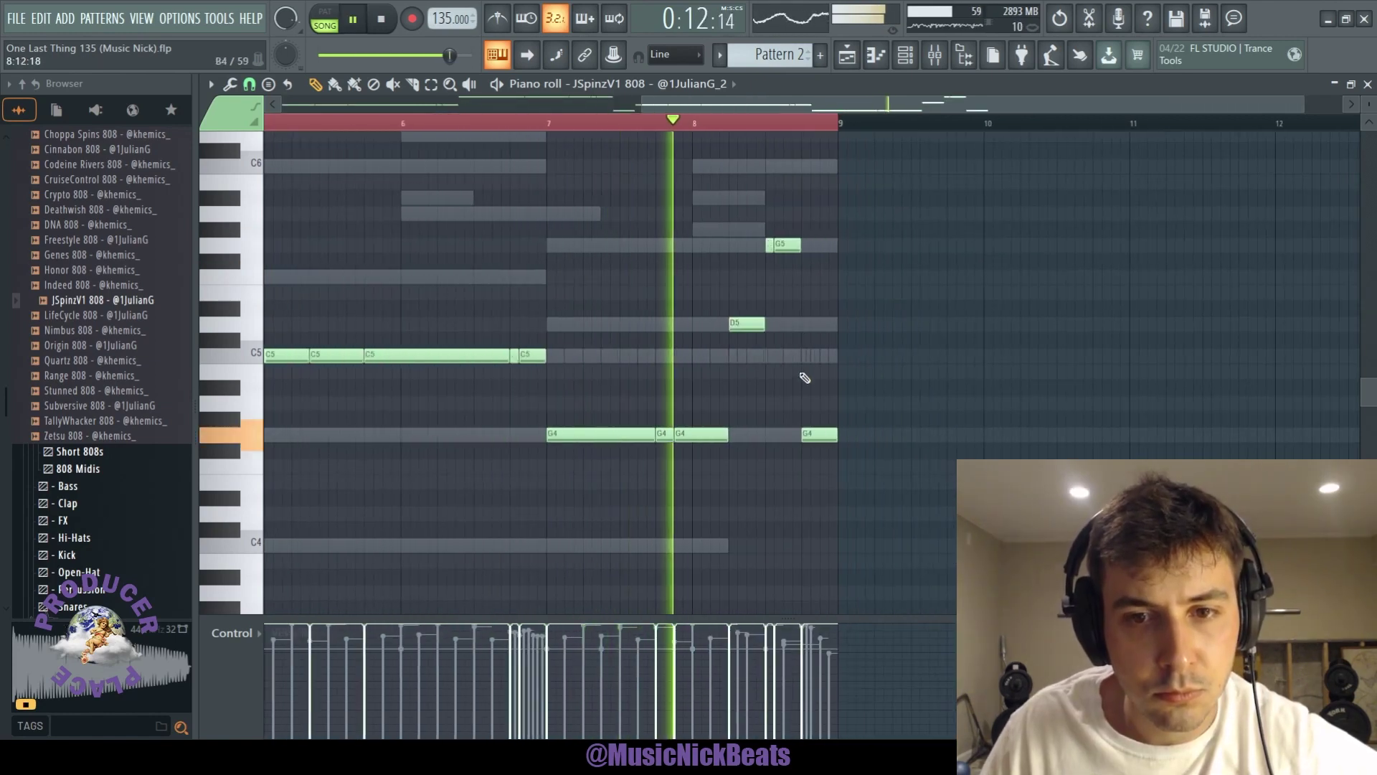
pyautogui.click(1369, 84)
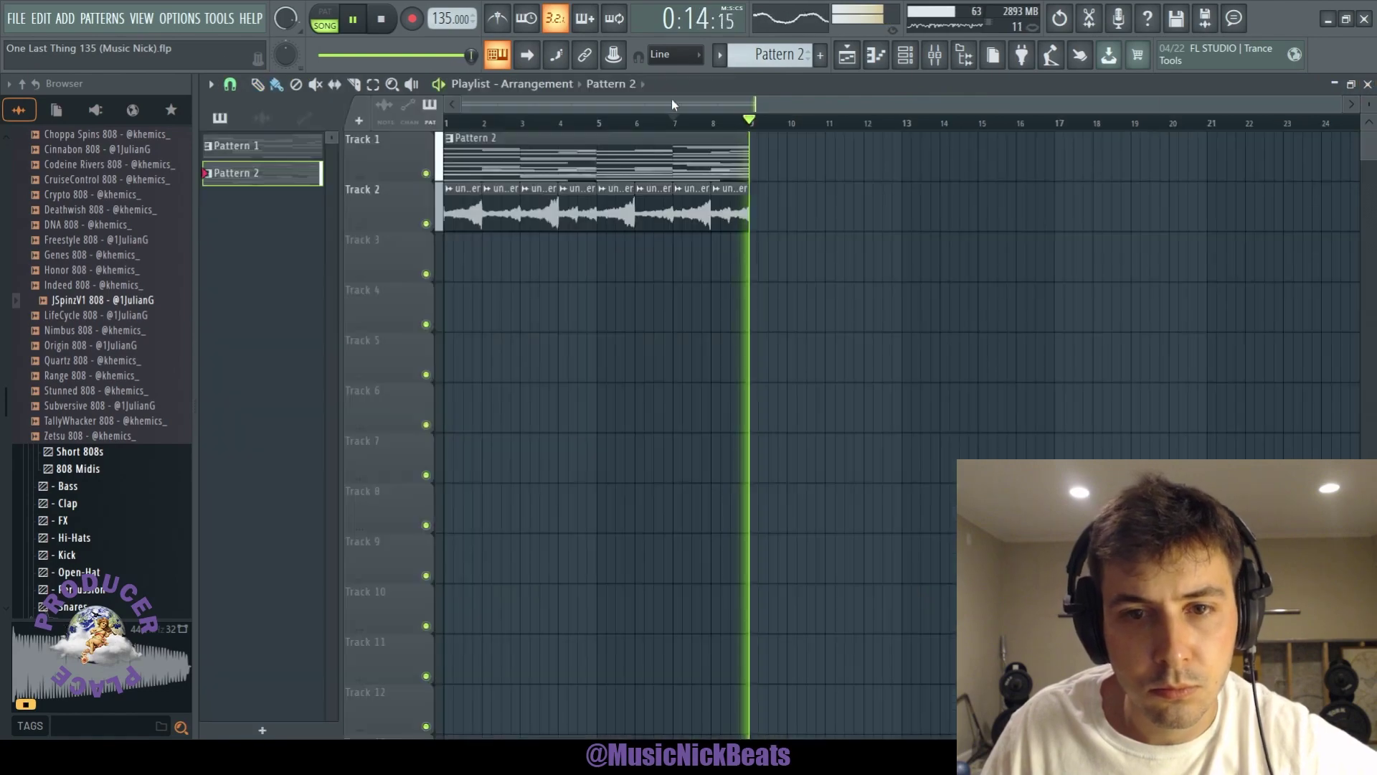
pyautogui.doubleClick(455, 164)
pyautogui.click(495, 137)
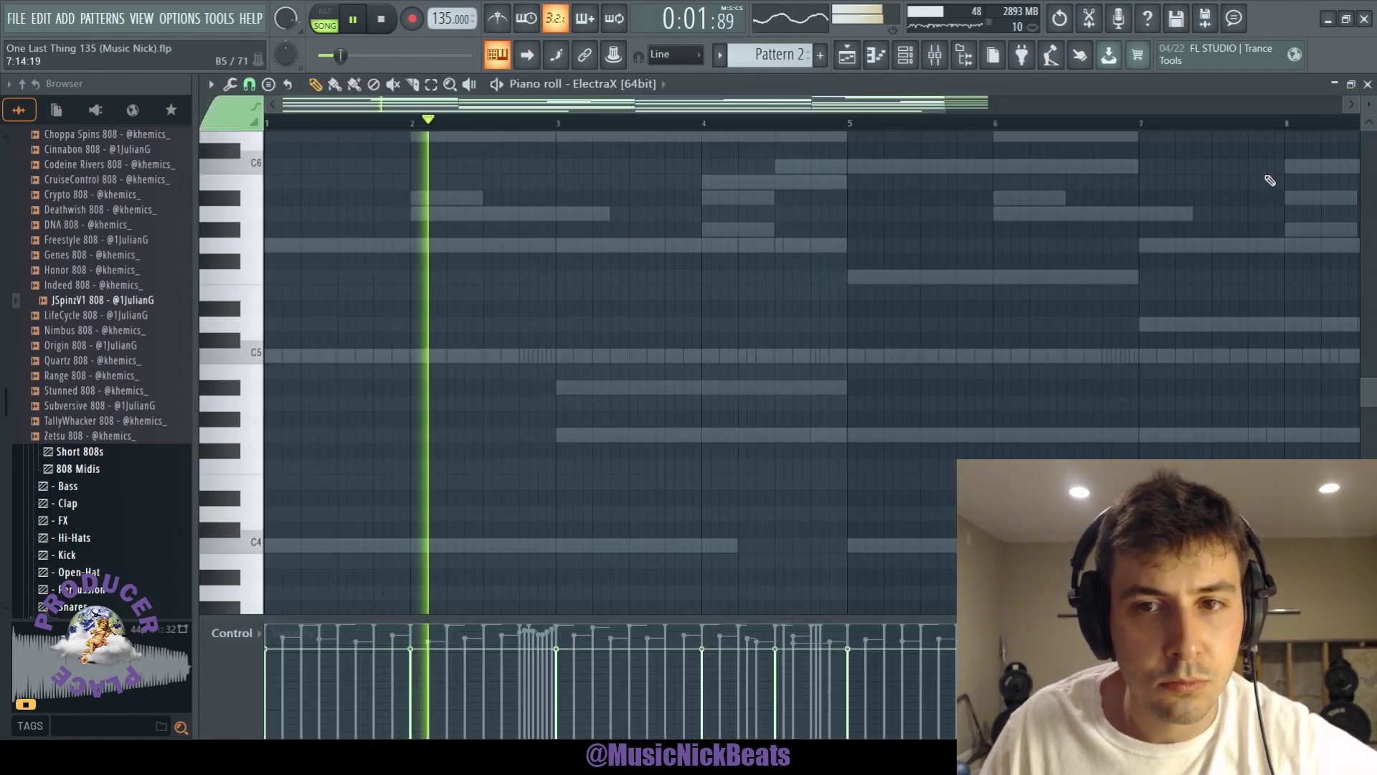
pyautogui.click(1369, 85)
pyautogui.click(497, 273)
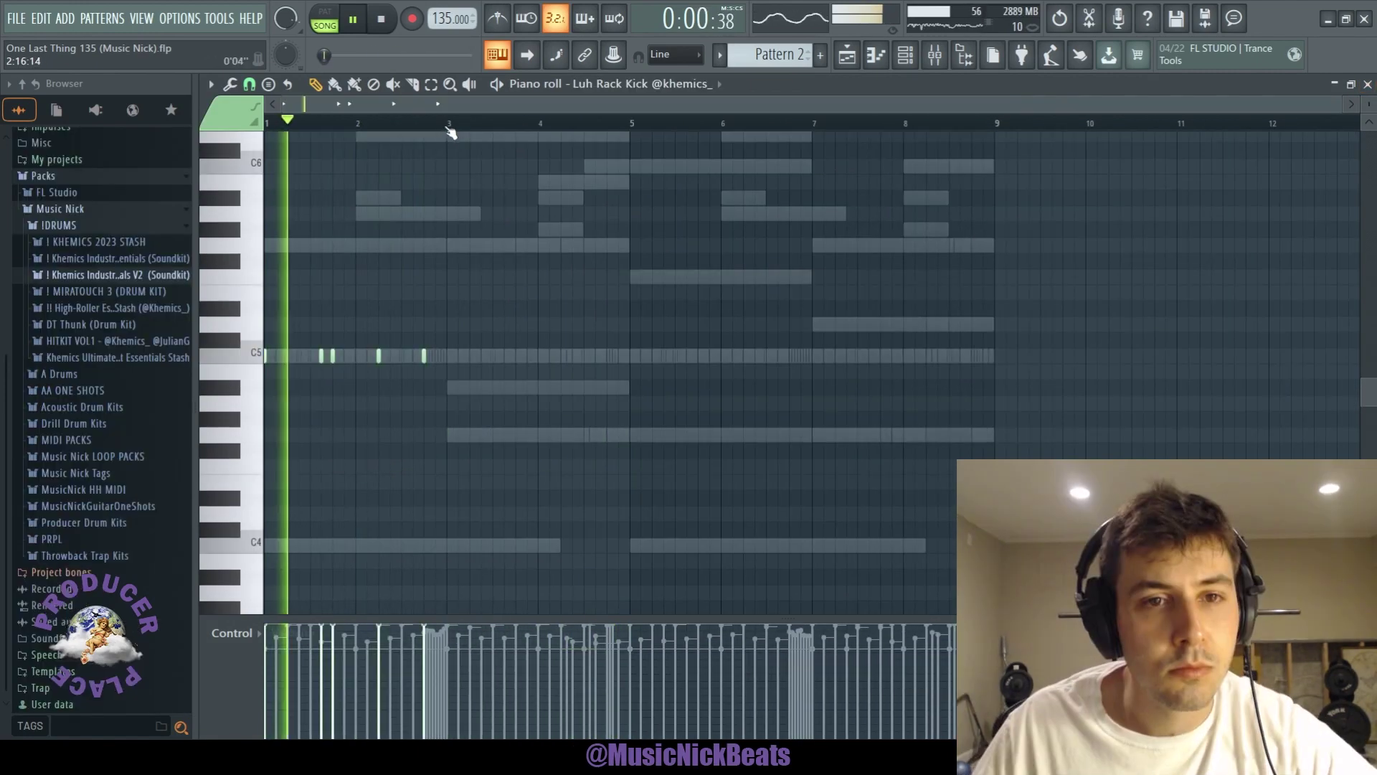
# Step: Copy the bar 1–2 kick notes into bars 3–4 and vary the rhythm by removing hits in bars 1 and 3 and adding one early in bar 4
pyautogui.moveTo(449, 131); pyautogui.dragTo(277, 330)
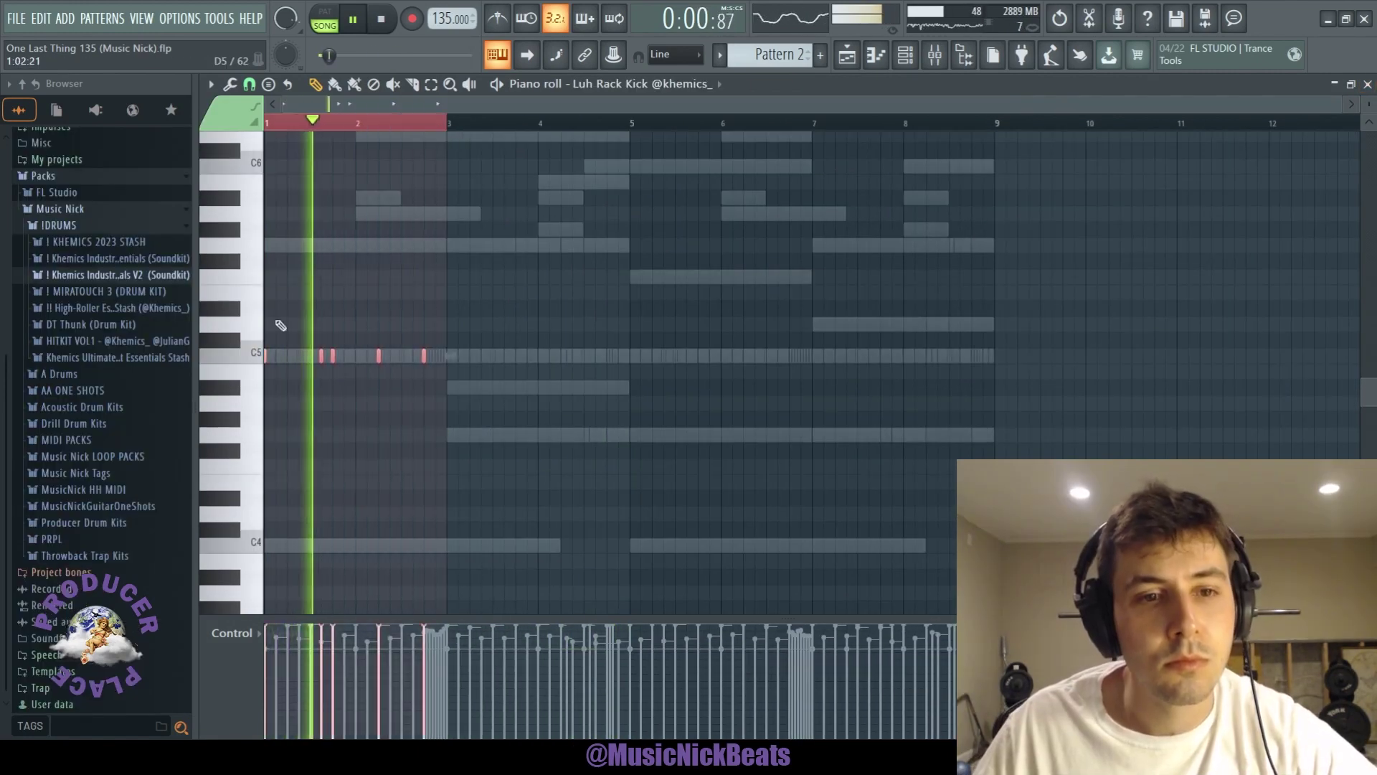
pyautogui.hotkey('ctrl', 'b')
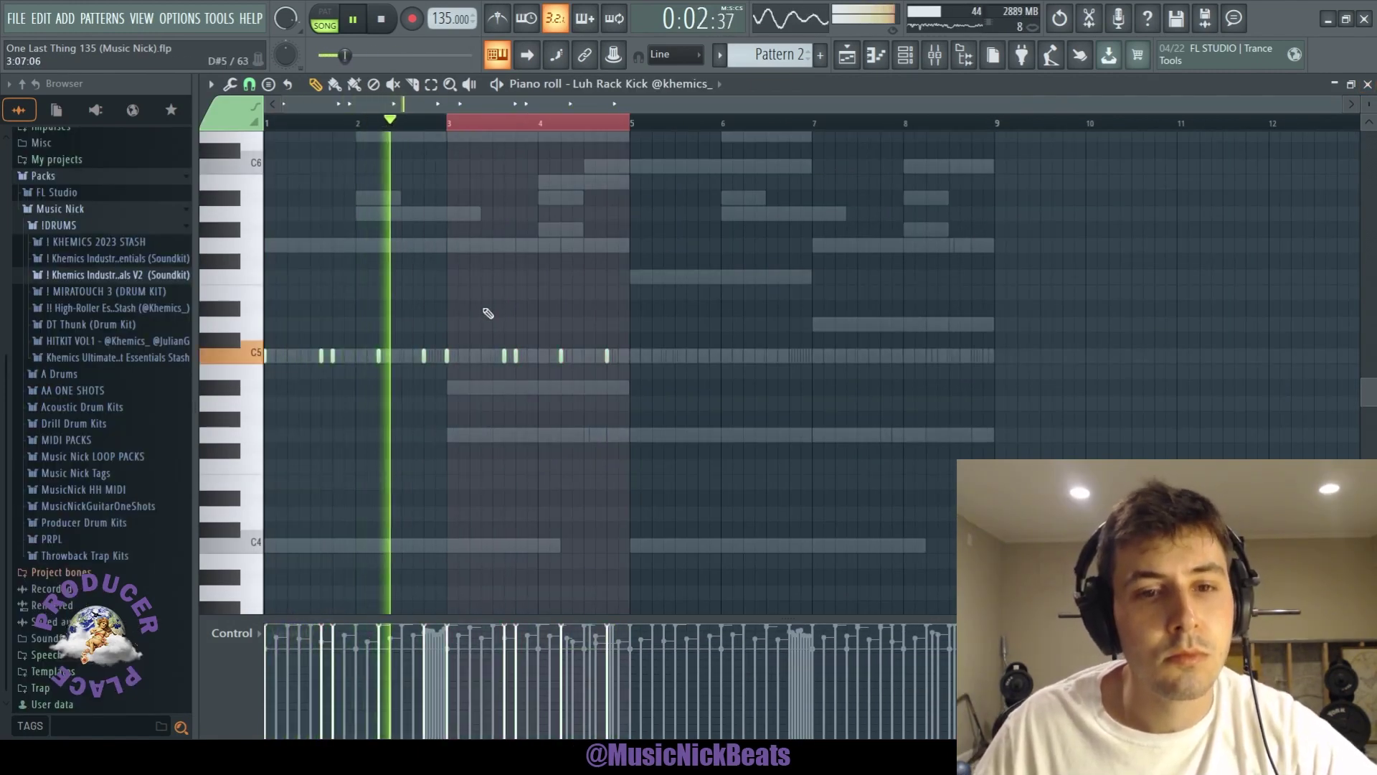
pyautogui.rightClick(504, 355)
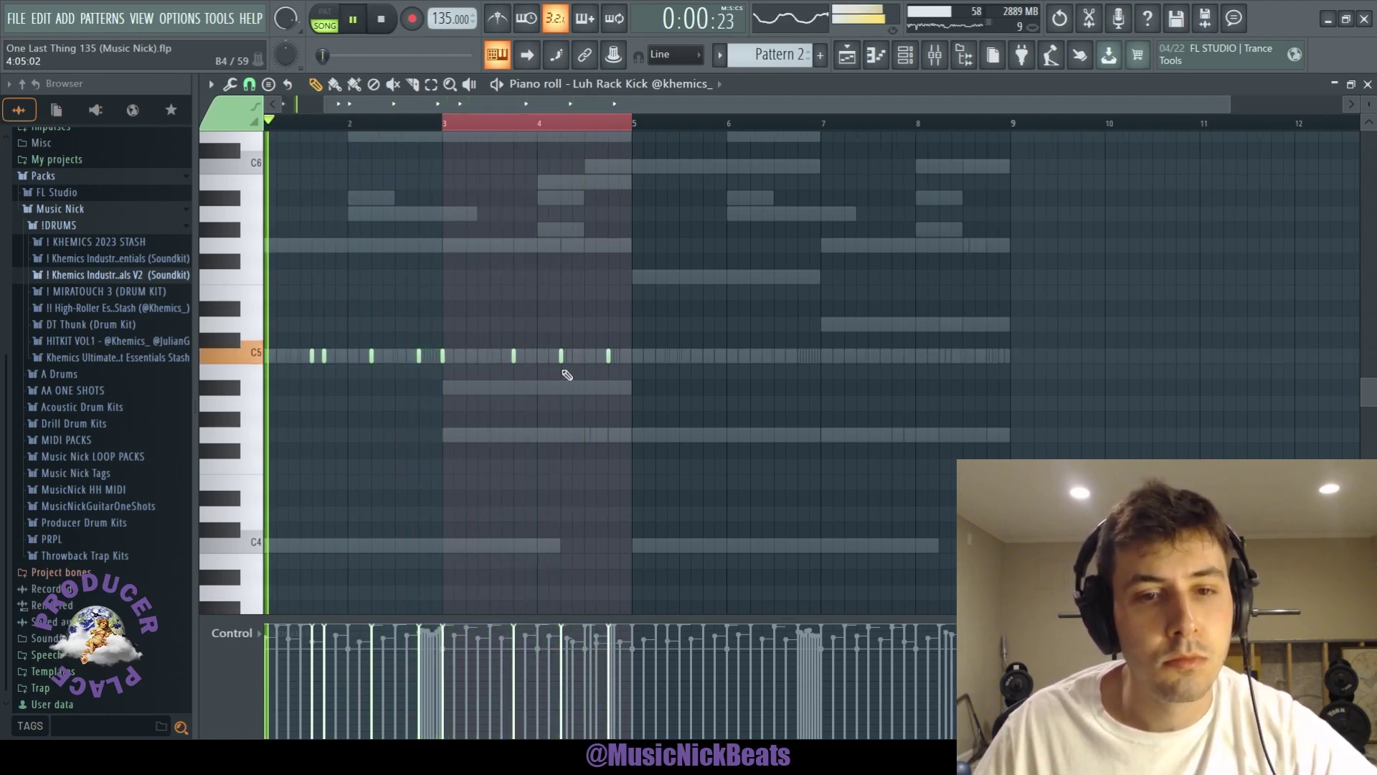
pyautogui.click(550, 355)
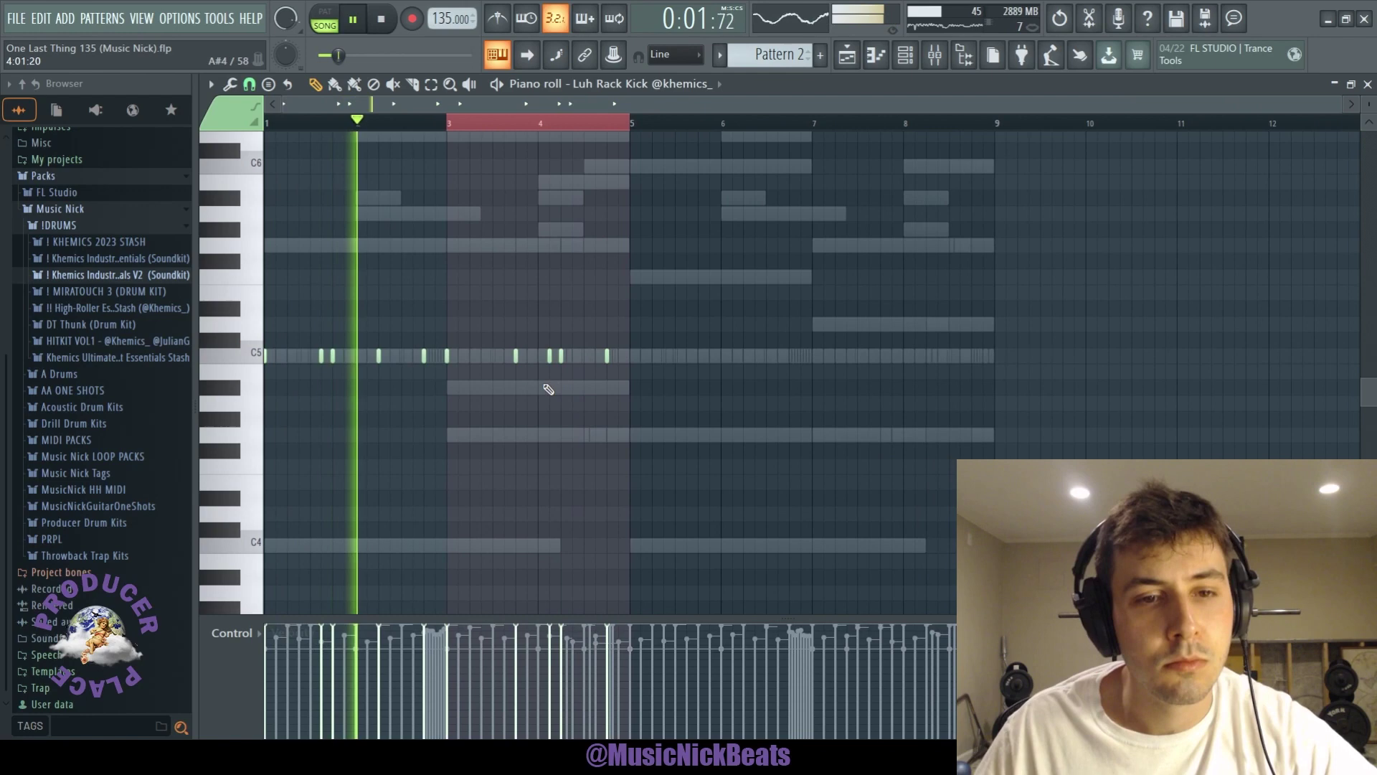
pyautogui.rightClick(320, 355)
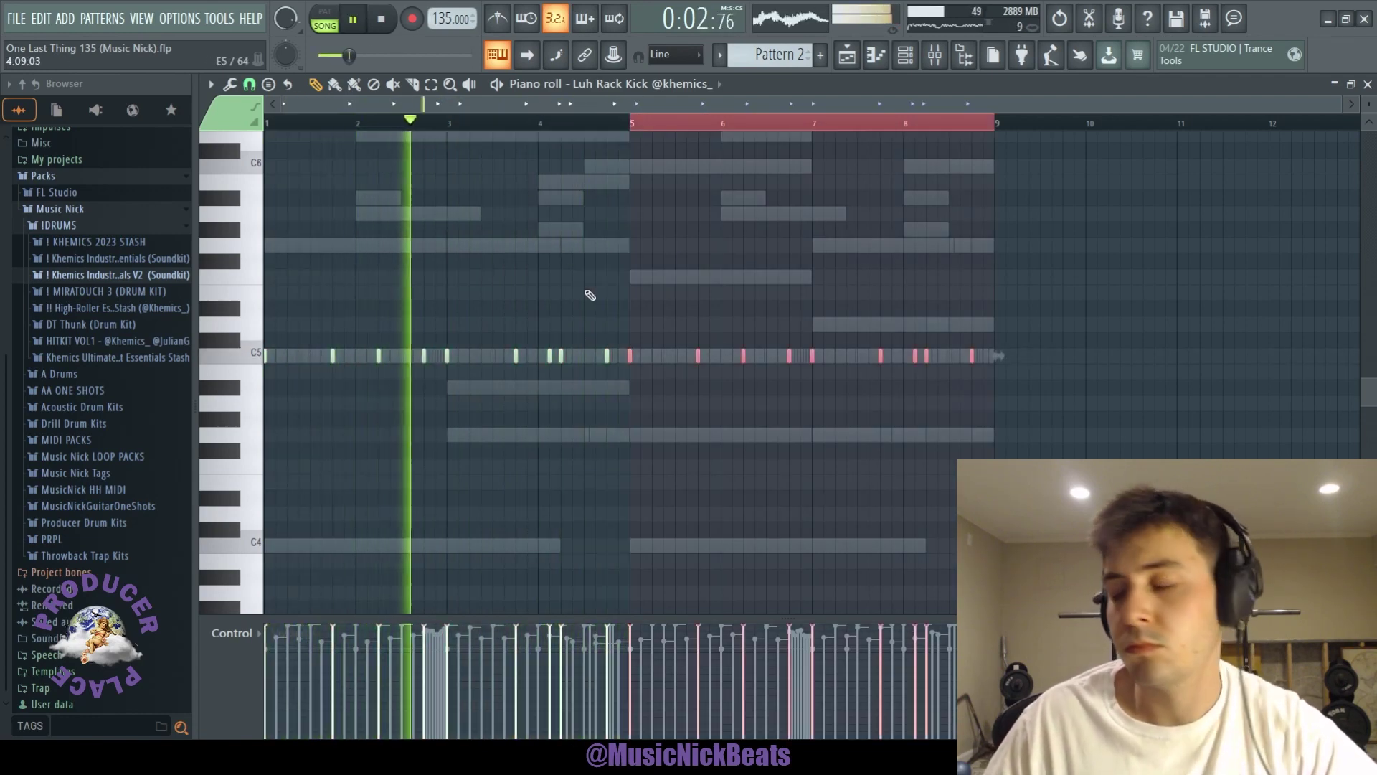
# Step: Set the Luh Rack Kick mixer track's volume to 86% (-3.3 dB)
pyautogui.press('F6')
pyautogui.press('F9')
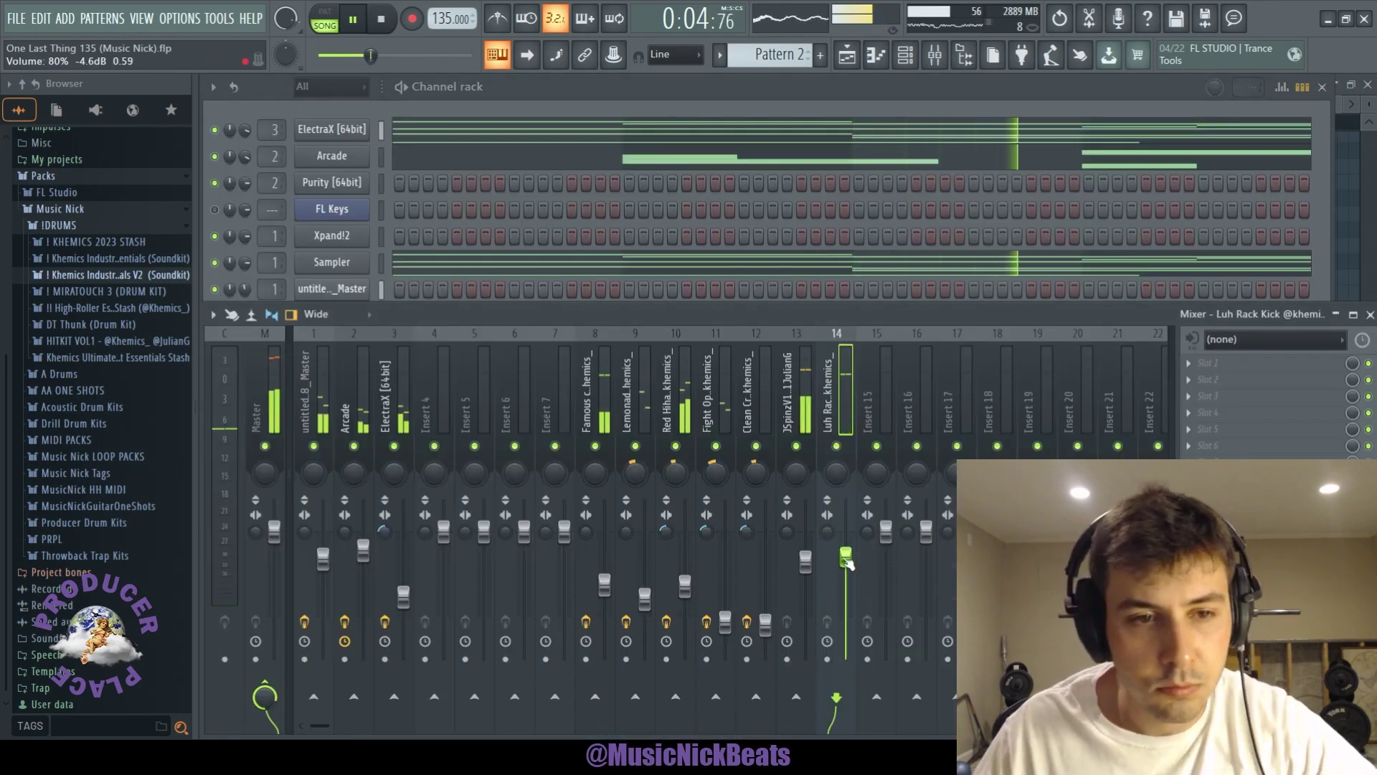
pyautogui.moveTo(847, 562); pyautogui.dragTo(847, 558)
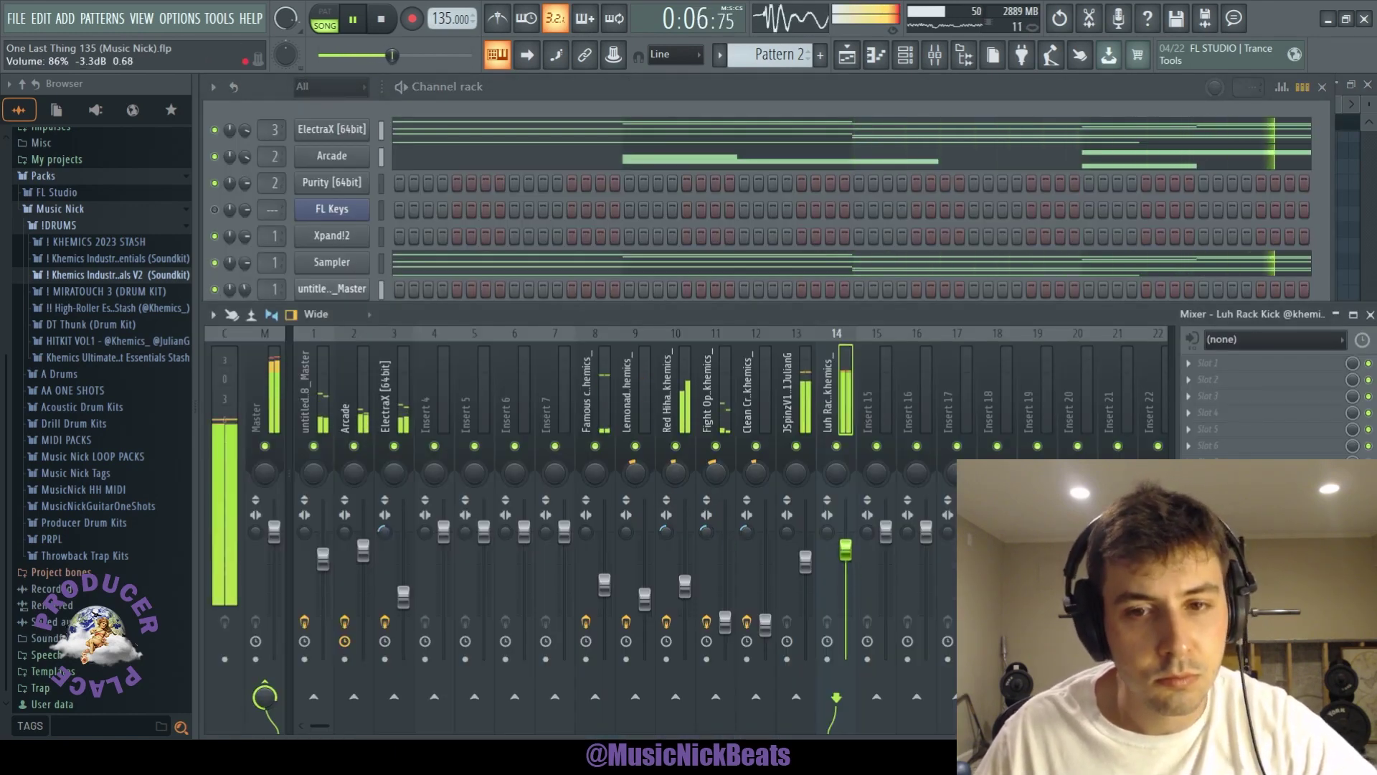
# Step: Browse the Kicks folder of the Khemics 2023 Stash drums and open its Reverse Kicks subfolder
pyautogui.click(551, 121)
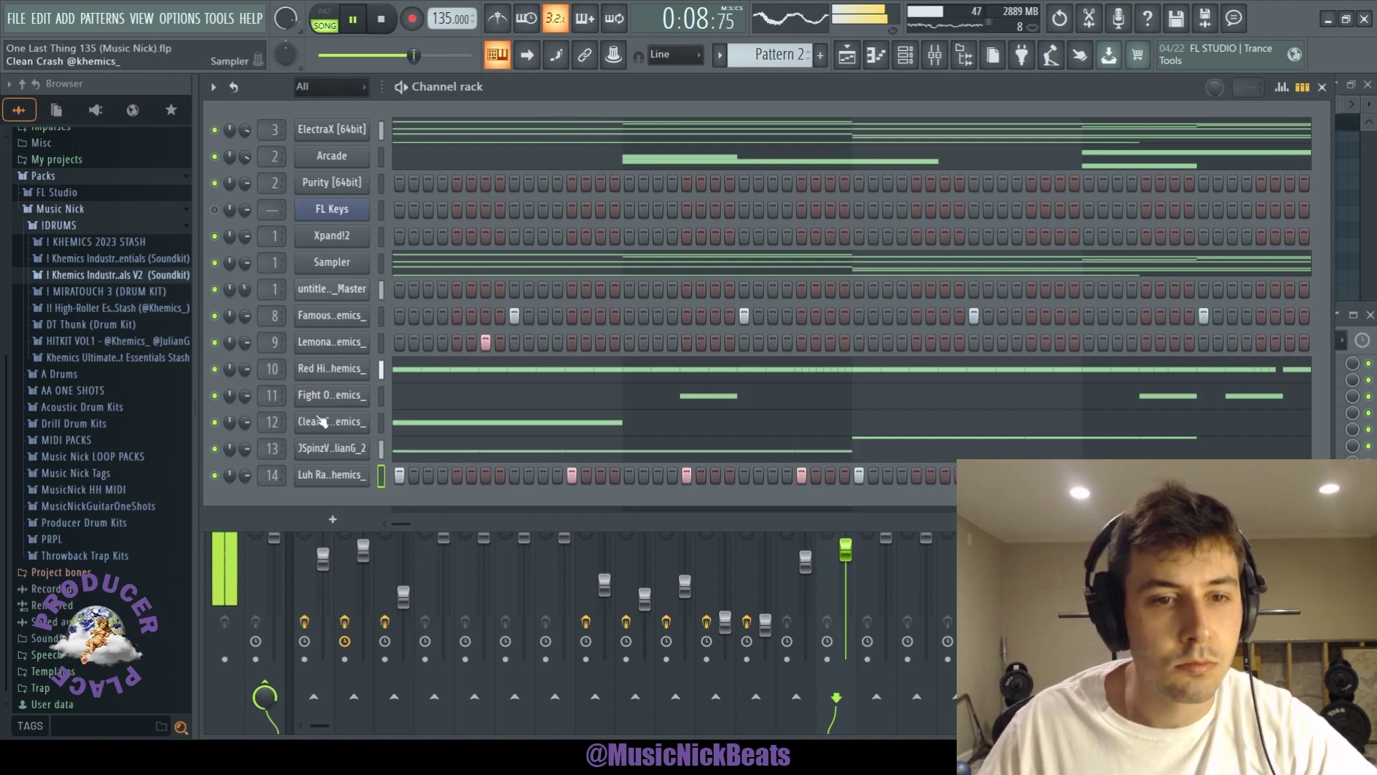
pyautogui.click(108, 242)
pyautogui.click(94, 264)
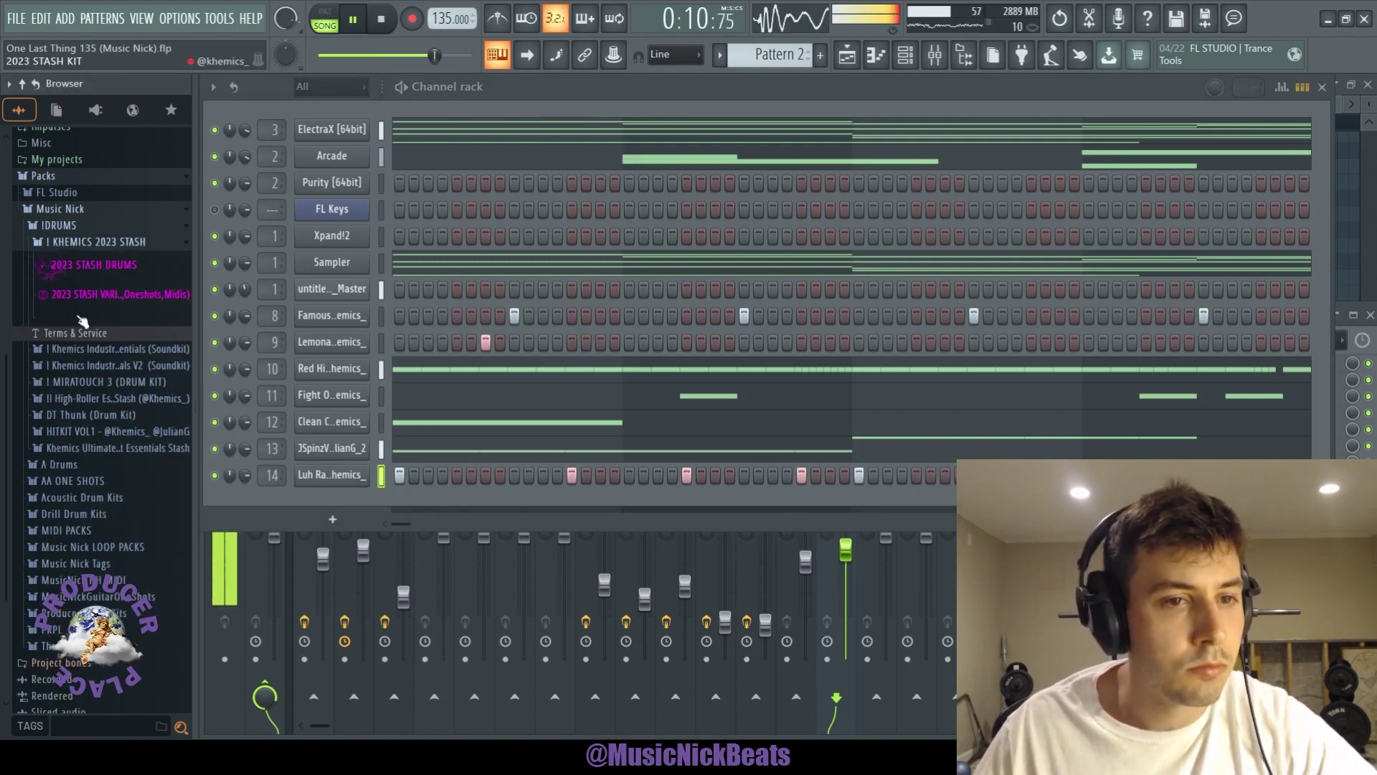
pyautogui.click(69, 386)
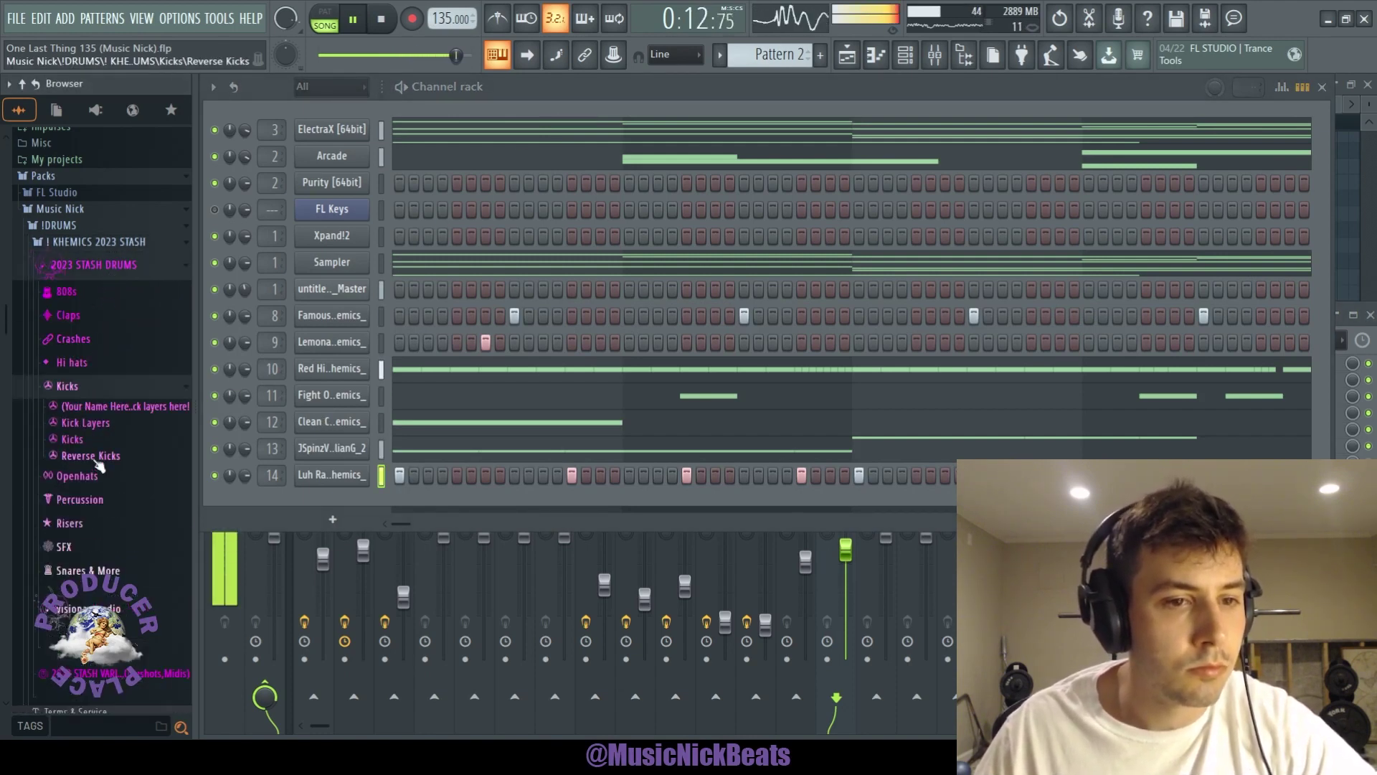
pyautogui.click(96, 457)
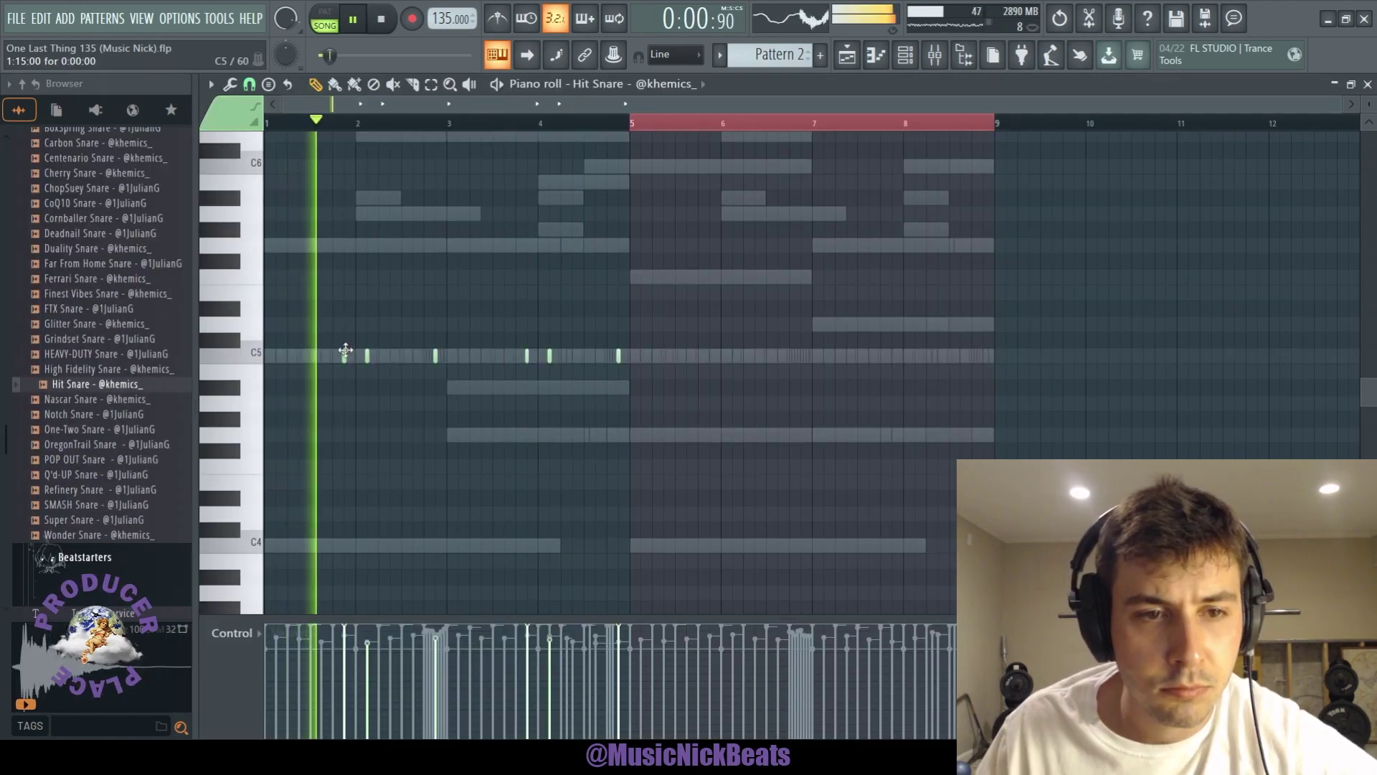
# Step: Move the Hit Snare note near the end of bar 1 onto C5
pyautogui.moveTo(350, 319)
pyautogui.mouseDown()
pyautogui.moveTo(338, 323)
pyautogui.moveTo(344, 354)
pyautogui.mouseUp()
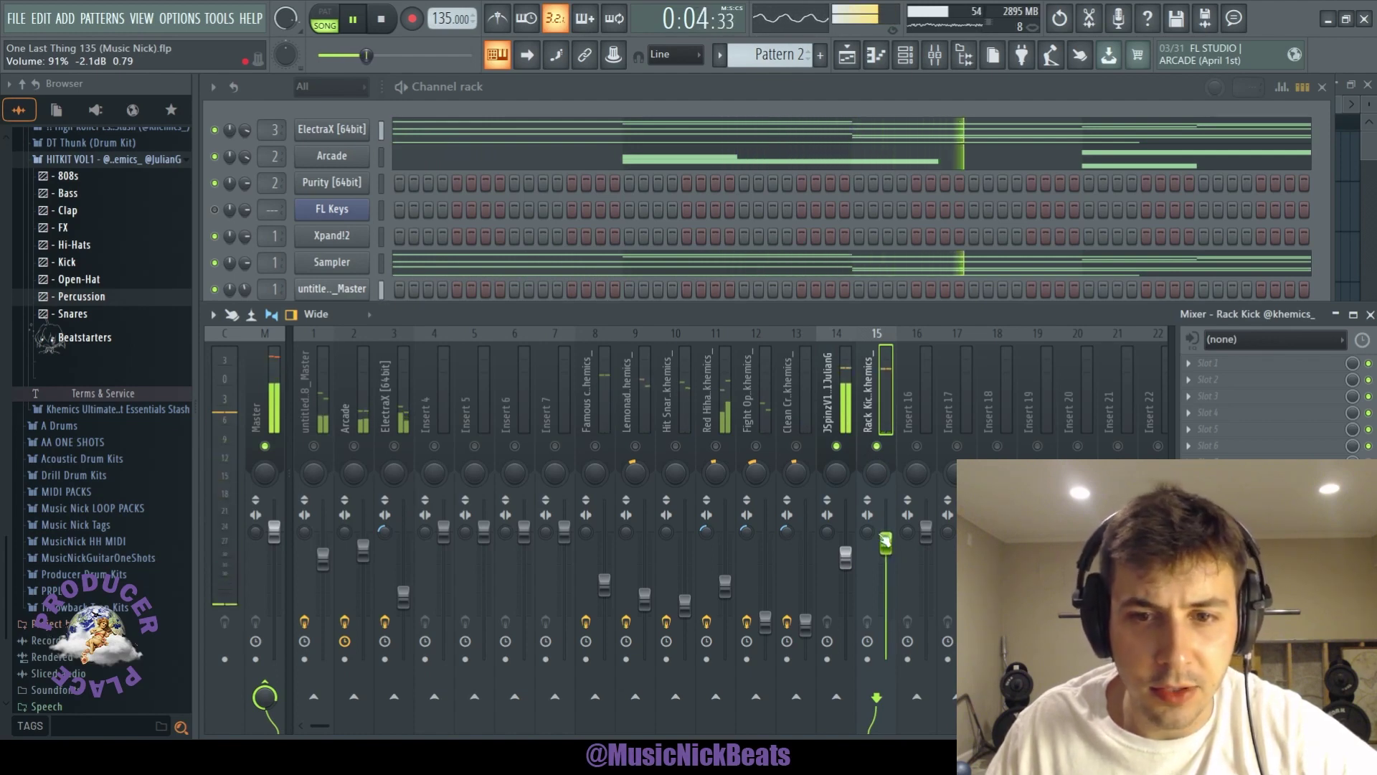
# Step: Unmute and lower the drum tracks in the mixer, setting Famous clap to 51% (-12.5 dB) and Clean Crash to 27% (-20.9 dB)
pyautogui.click(595, 461)
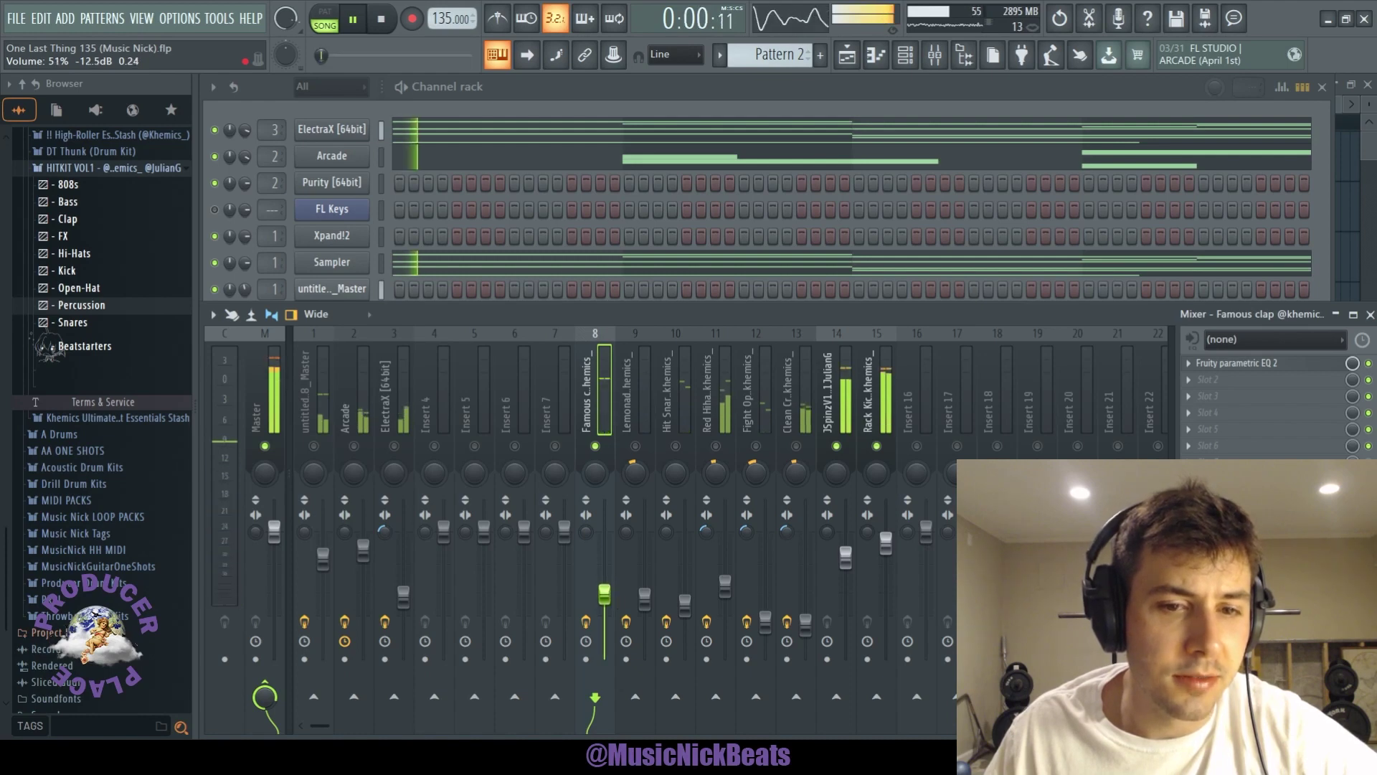
pyautogui.click(648, 448)
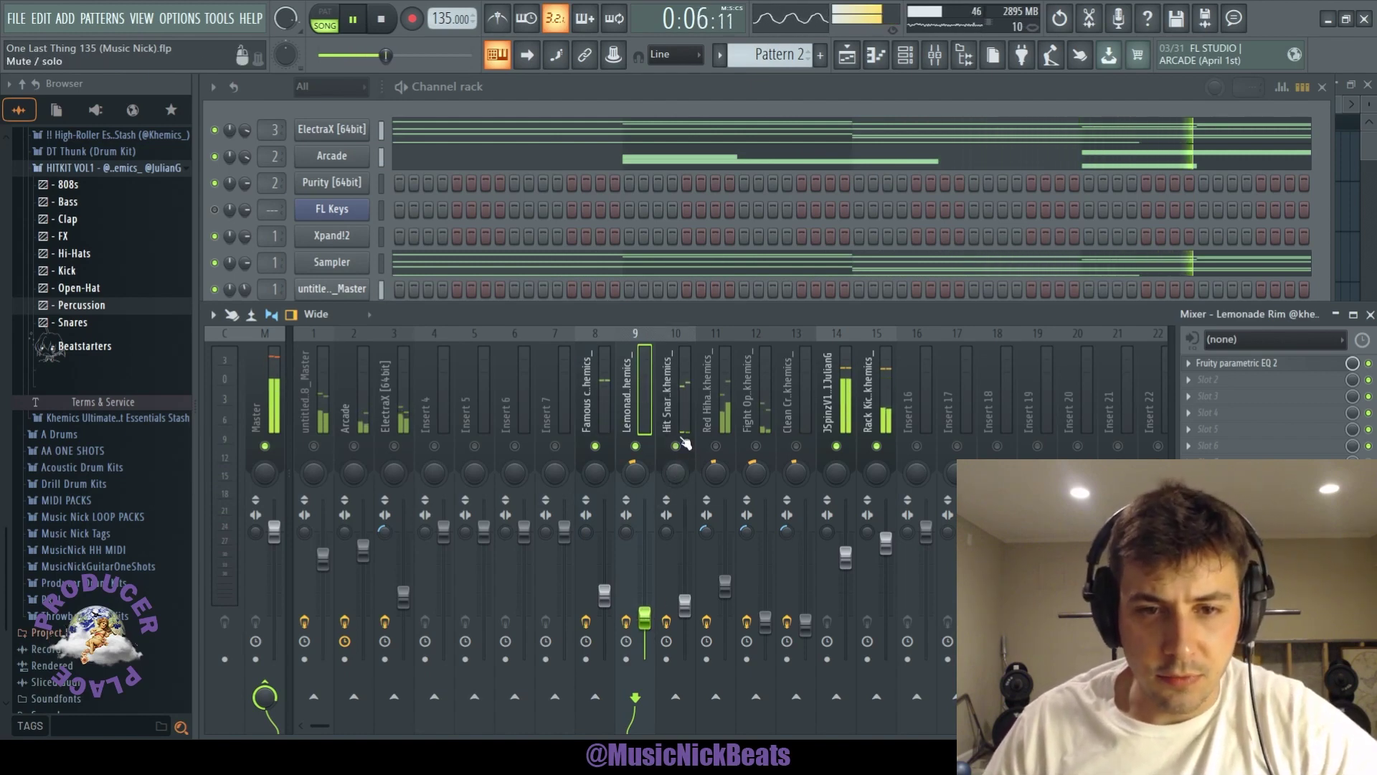
pyautogui.click(650, 619)
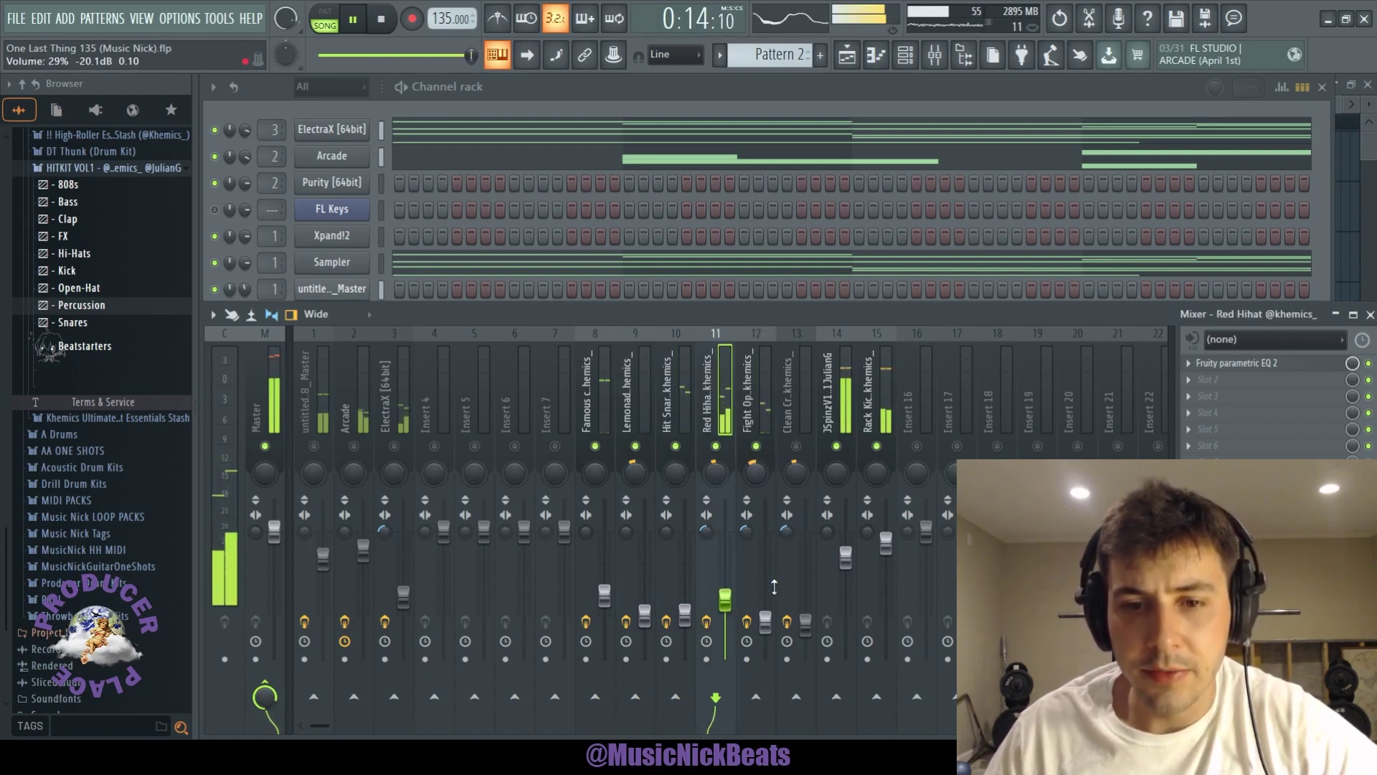
pyautogui.click(774, 586)
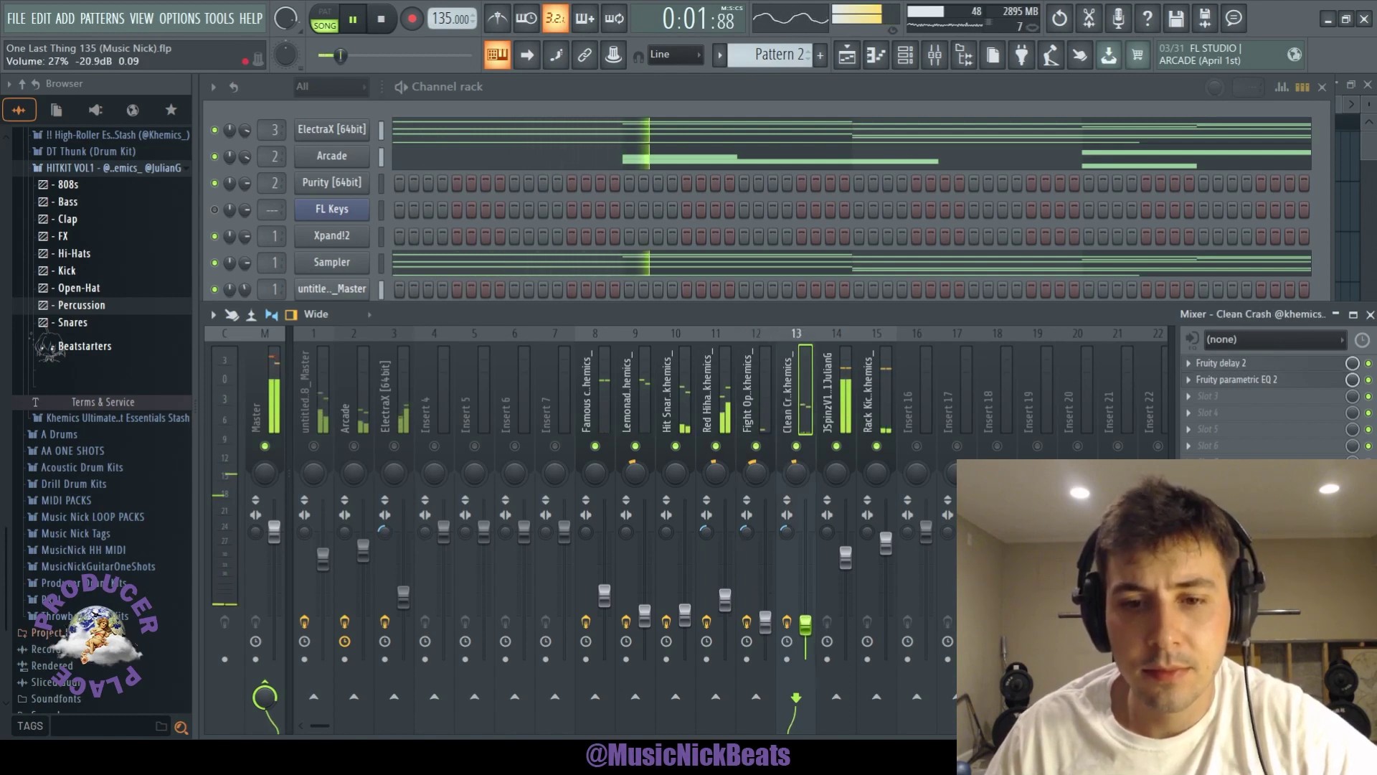
# Step: Adjust the Fight Openhat and Red Hihat mixer volumes and unmute the untitled Master sample's track
pyautogui.moveTo(765, 623); pyautogui.dragTo(725, 601)
pyautogui.click(765, 618)
pyautogui.click(726, 603)
pyautogui.click(314, 446)
pyautogui.click(314, 608)
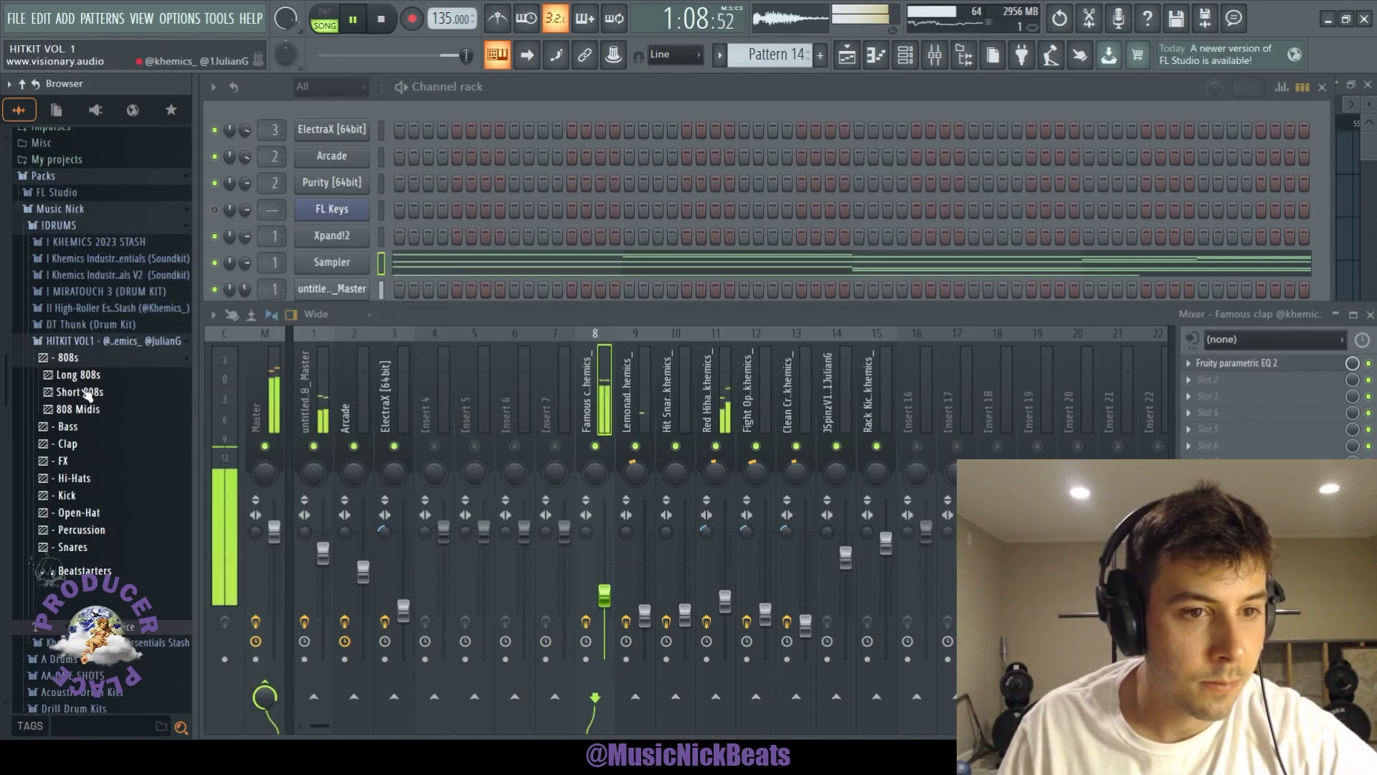
# Step: Audition the 808 samples in the HITKIT VOL1 Short 808s folder, including SpaceX, System, Thugga, Diamonds, Ceilings, Chemistry and Devils
pyautogui.click(85, 406)
pyautogui.scroll(-5, 80, 402)
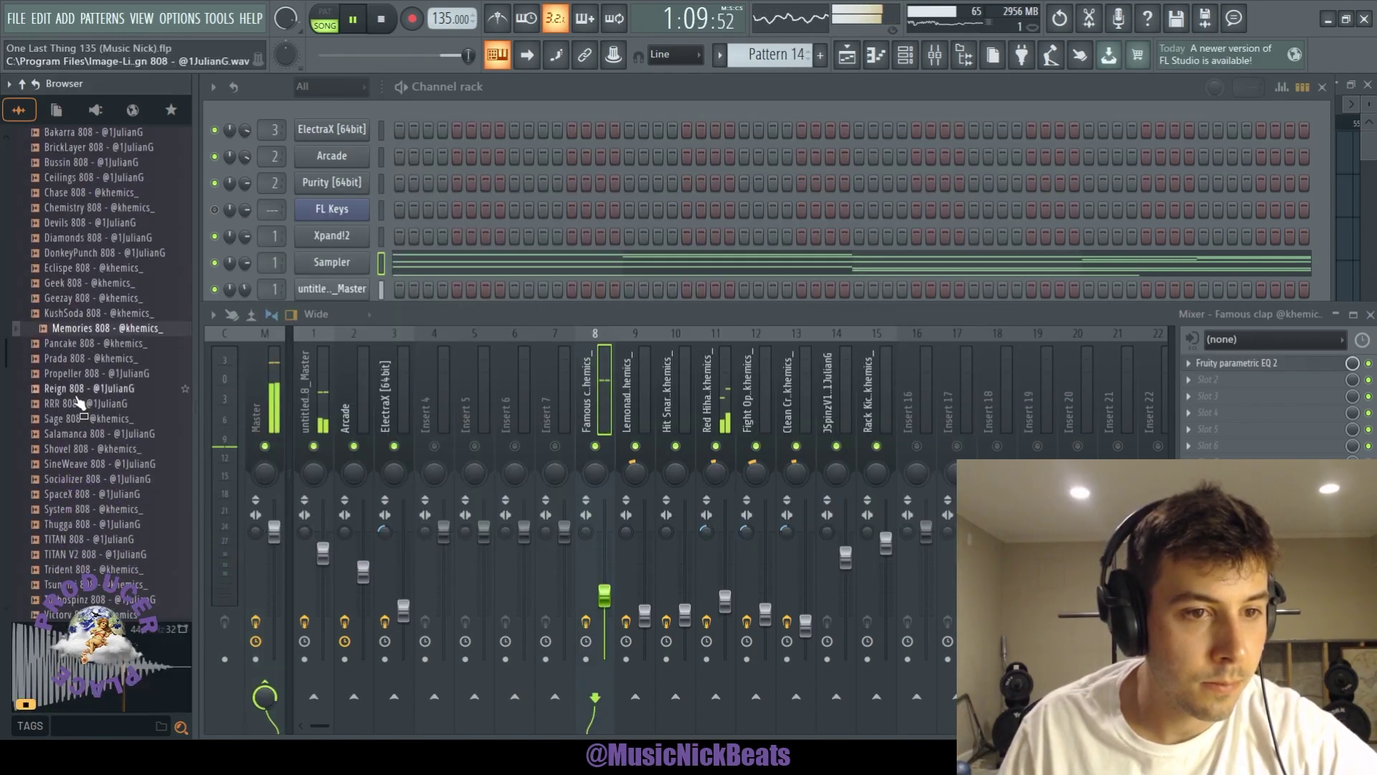
pyautogui.scroll(-3, 80, 402)
pyautogui.click(83, 404)
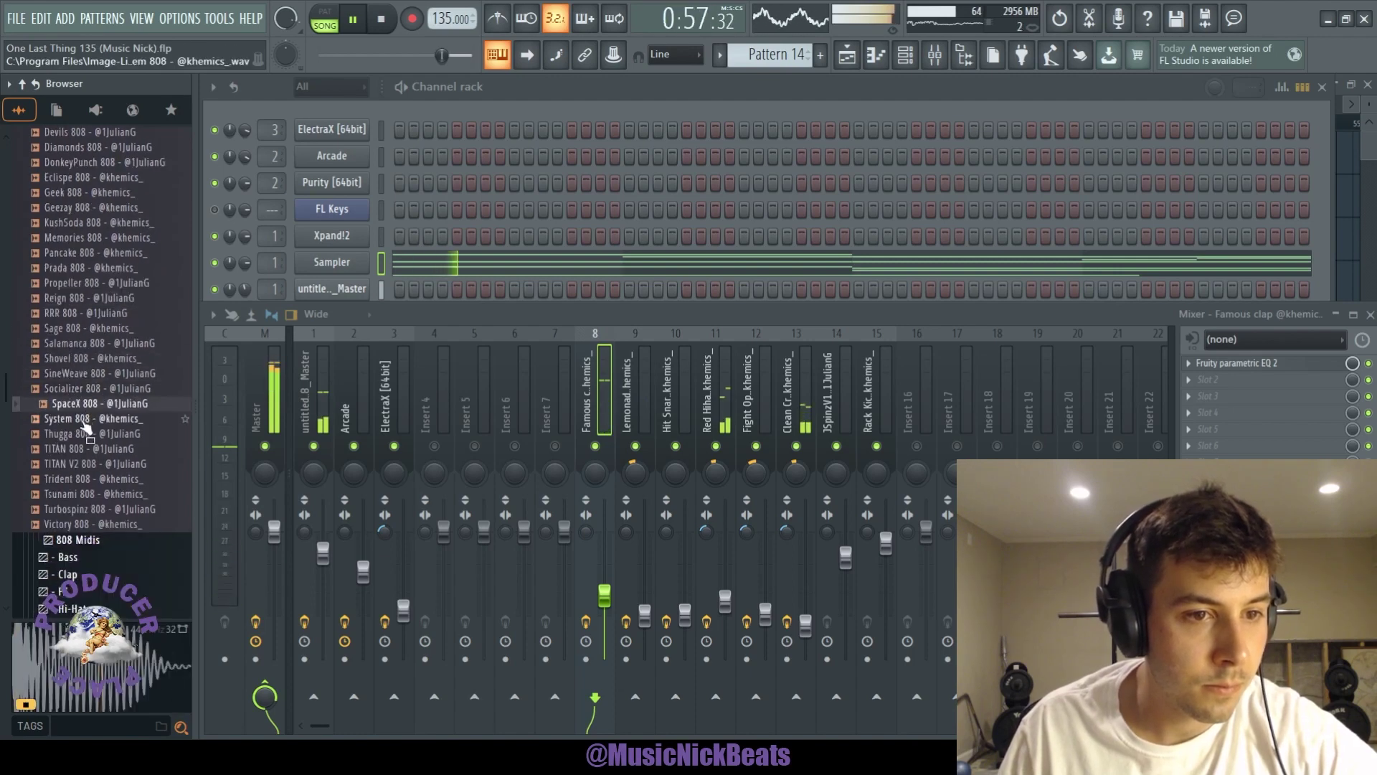
pyautogui.click(82, 420)
pyautogui.click(87, 434)
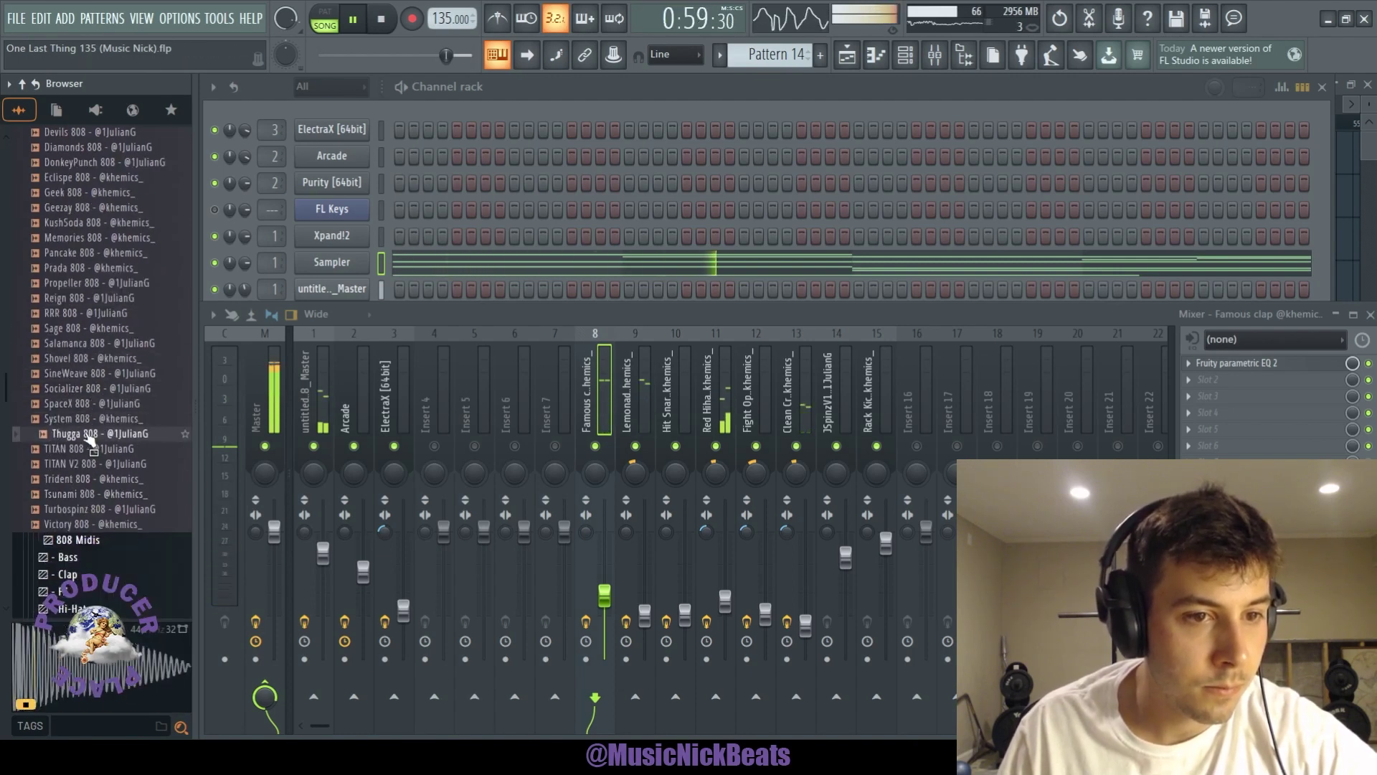
pyautogui.scroll(6, 87, 388)
pyautogui.click(86, 329)
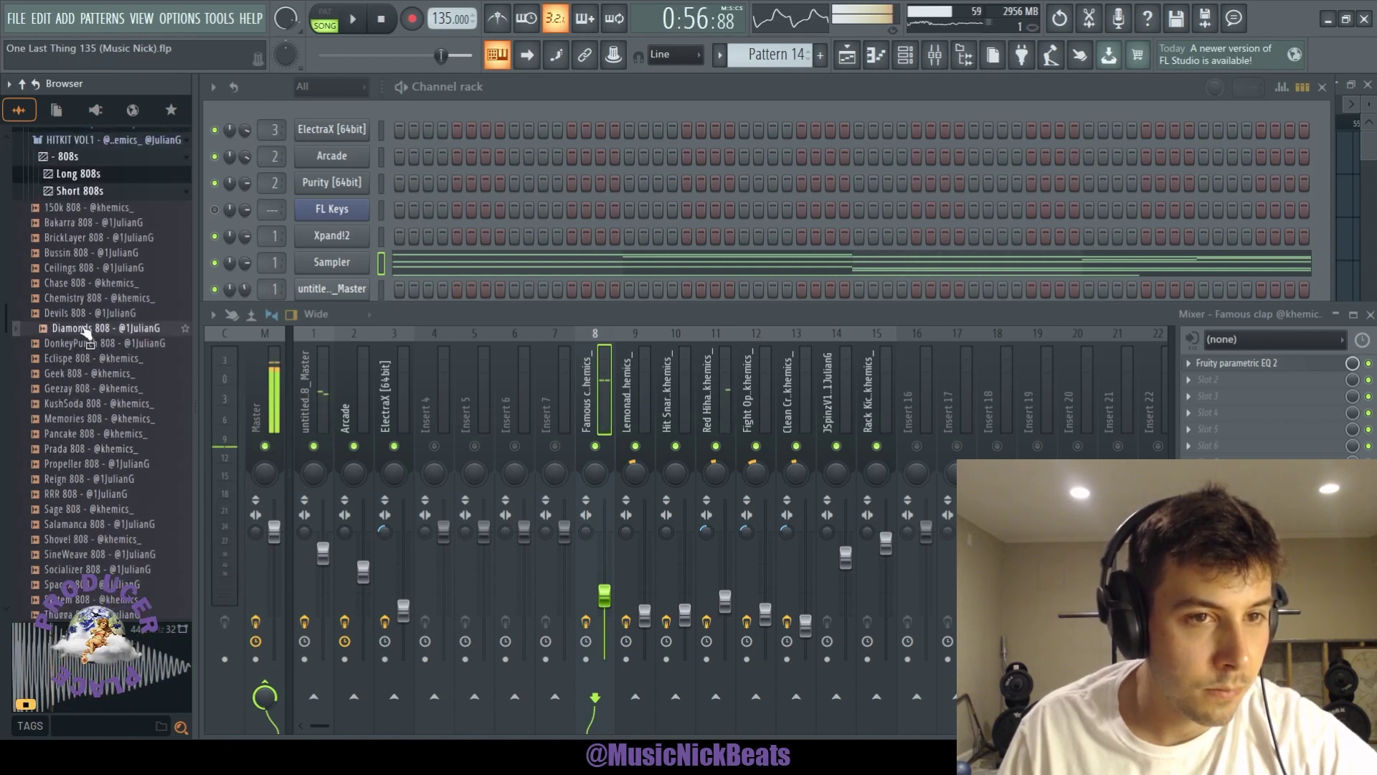
pyautogui.click(86, 284)
pyautogui.click(88, 270)
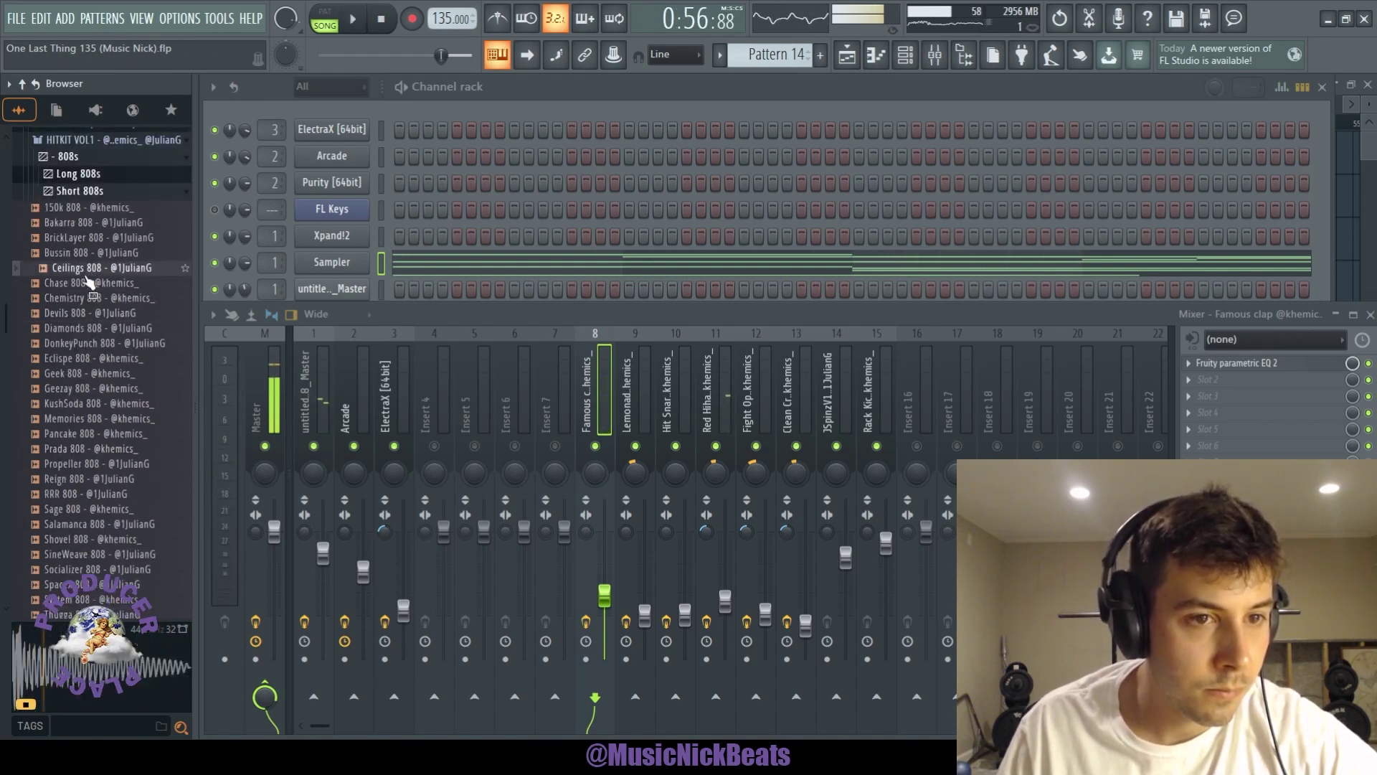
pyautogui.click(86, 298)
pyautogui.click(91, 316)
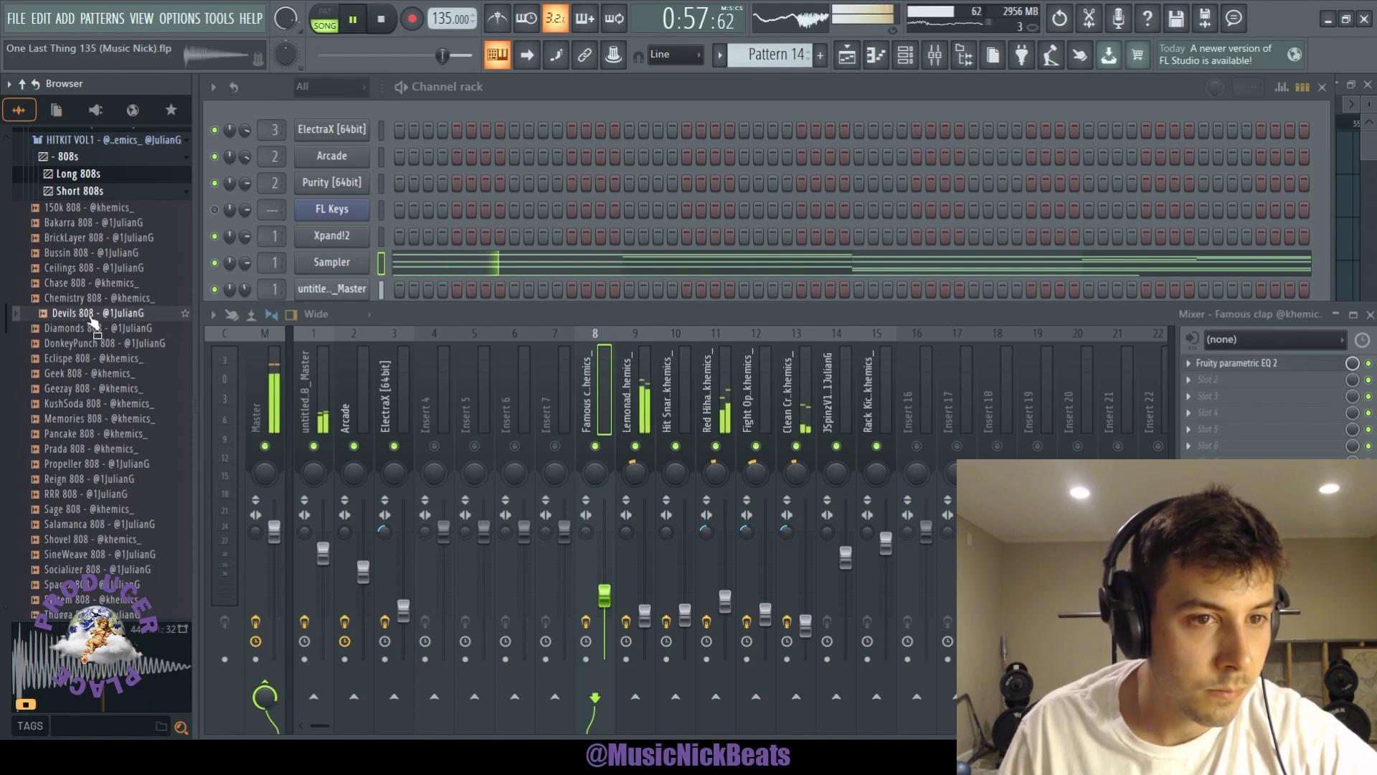
# Step: Add Devils 808 as a channel in Pattern 14 with C5, G4, A#4 and D5 bass notes, repeating bars 1–4 in bars 5–8
pyautogui.press('F6')
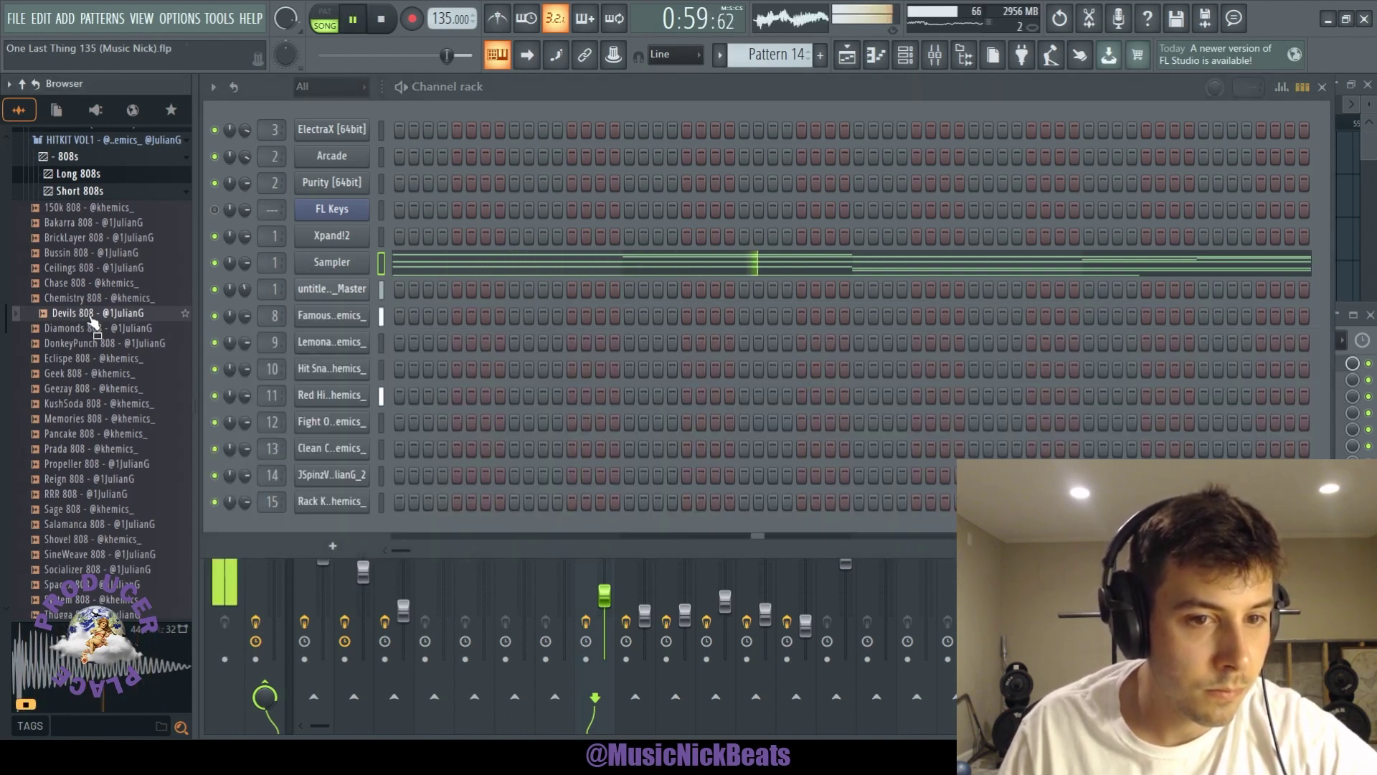
pyautogui.press('F7')
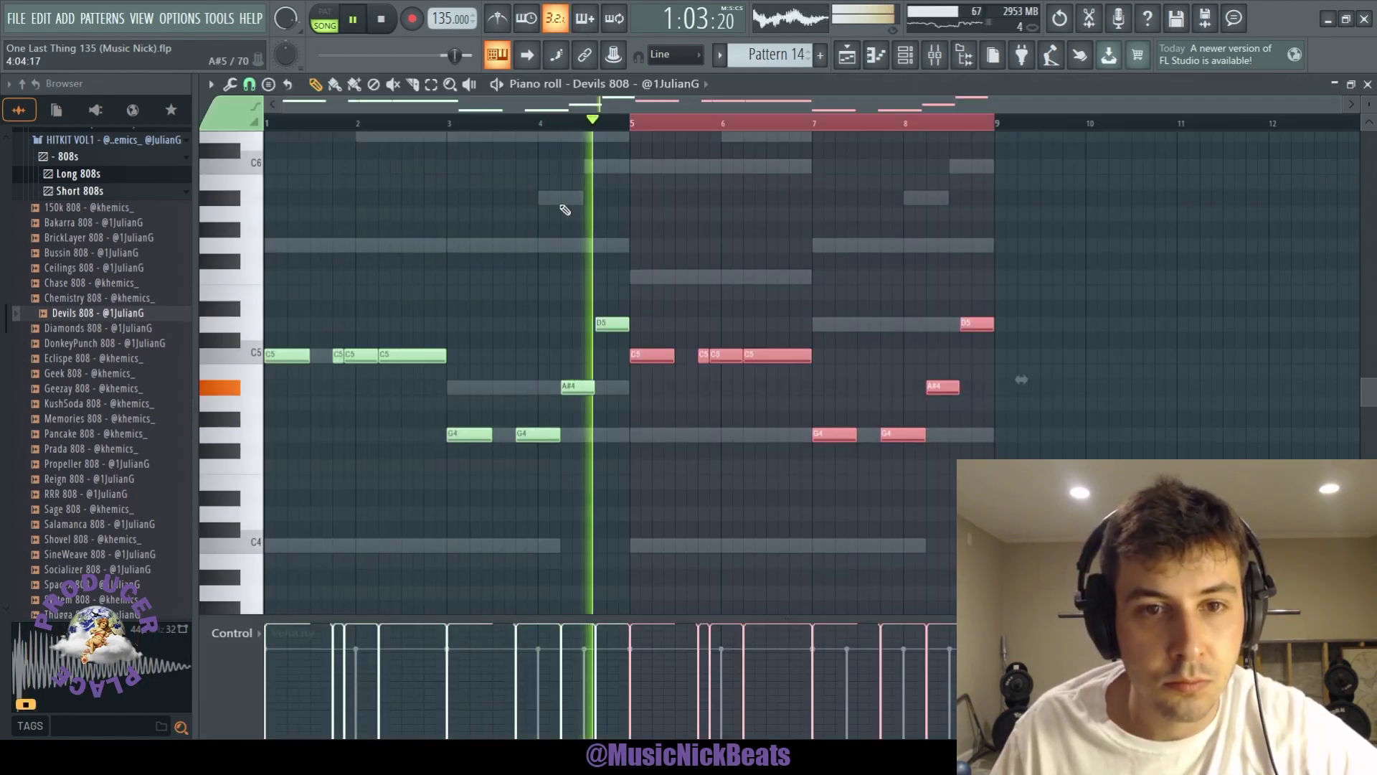
pyautogui.scroll(2, 632, 265)
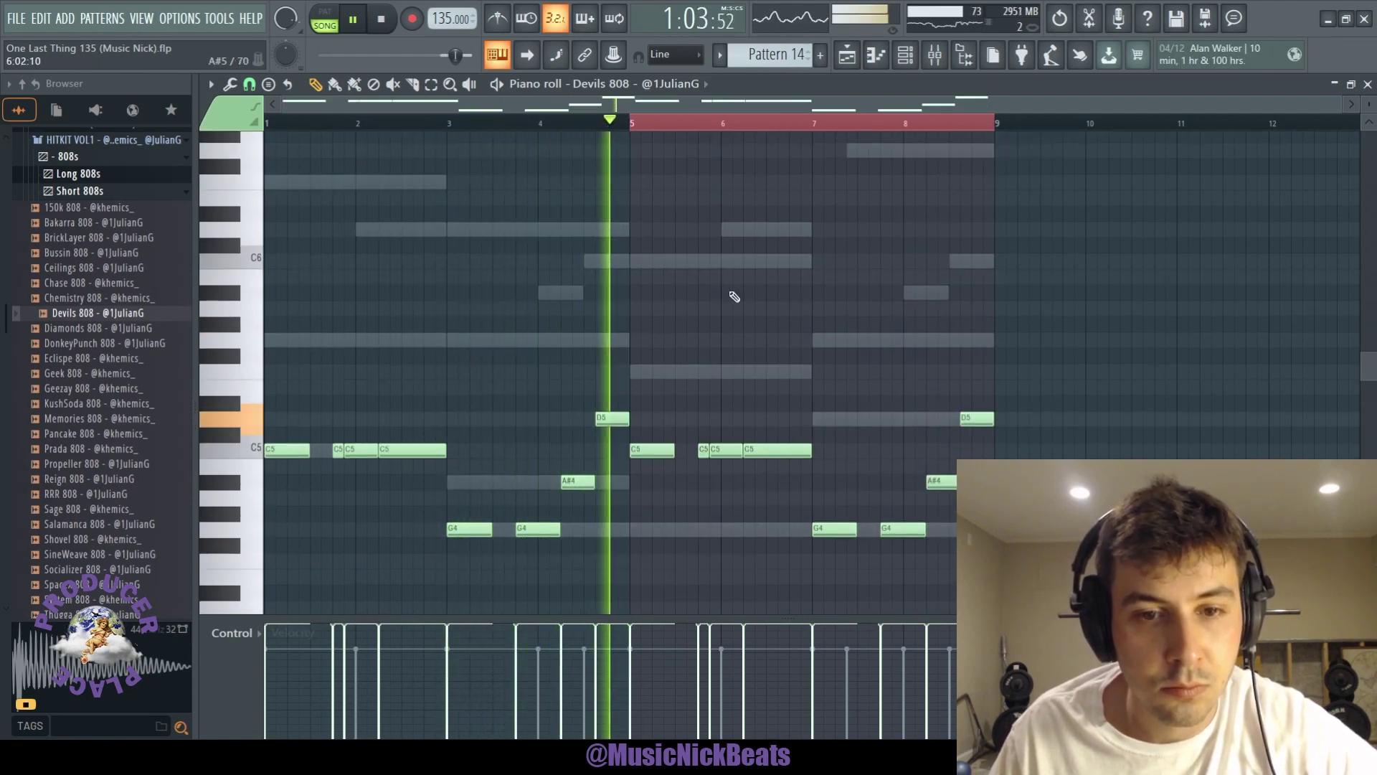
pyautogui.scroll(-1, 735, 296)
# Step: Examine the Sampler channel's chord notes in Pattern 14 and compare them with the Devils 808 bassline
pyautogui.press('F6')
pyautogui.click(500, 265)
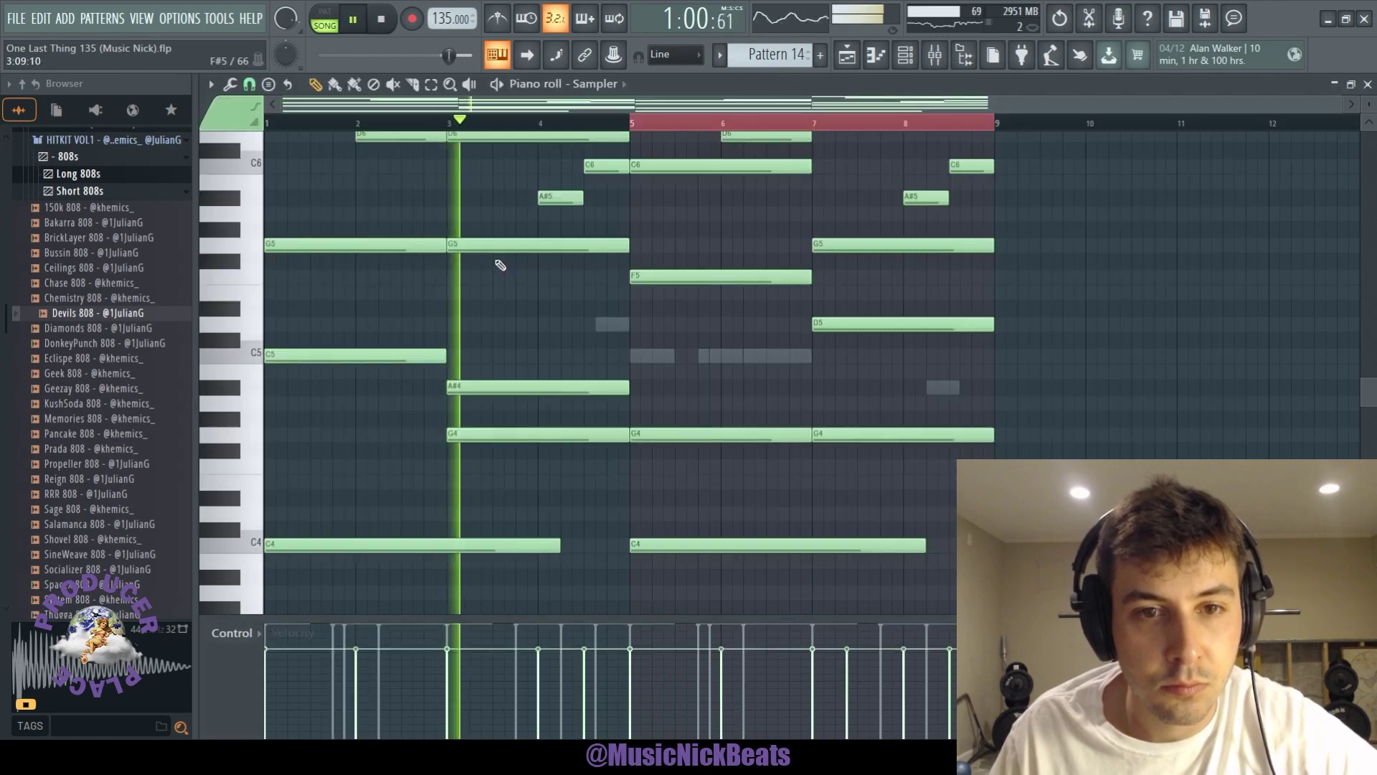
pyautogui.click(1368, 83)
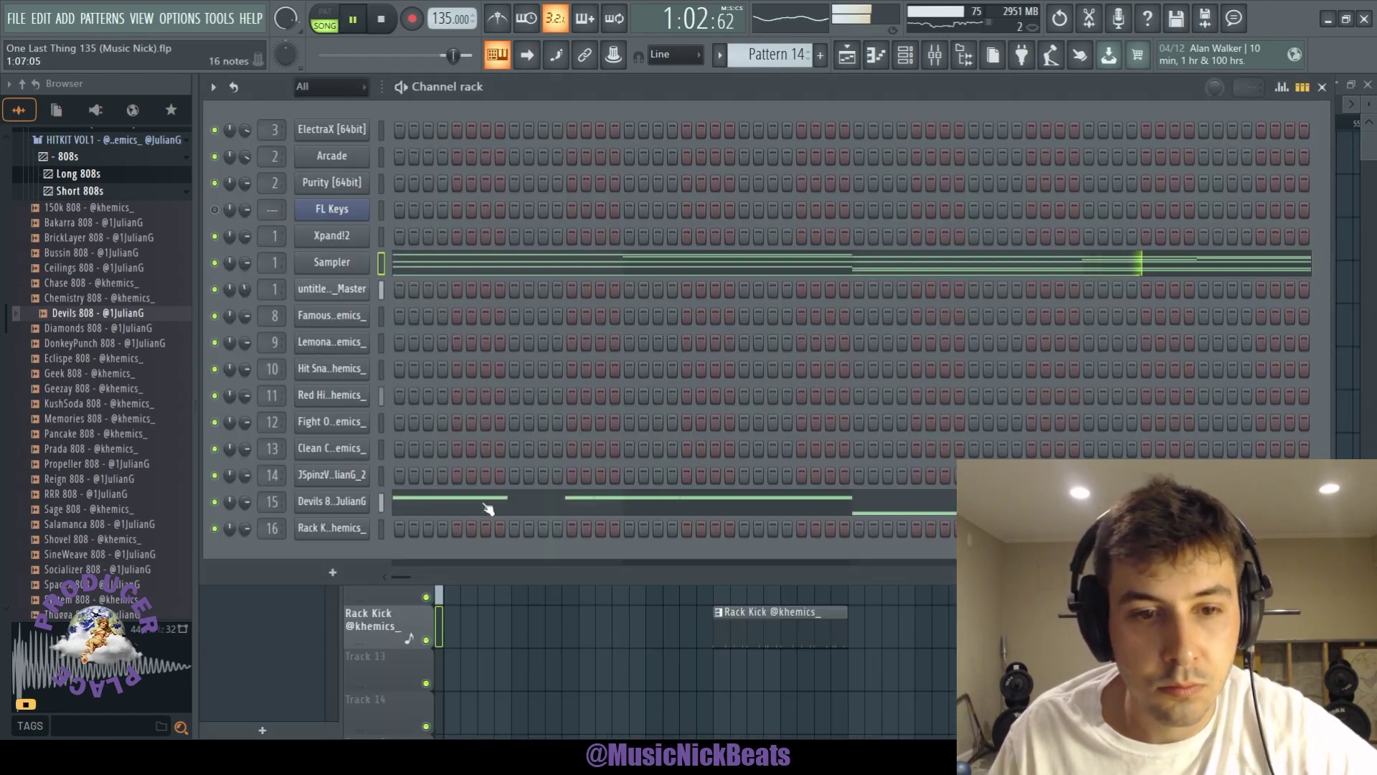
pyautogui.click(492, 506)
pyautogui.moveTo(612, 420)
pyautogui.mouseDown()
pyautogui.moveTo(612, 402)
pyautogui.moveTo(612, 417)
pyautogui.mouseUp()
pyautogui.scroll(-3, 721, 367)
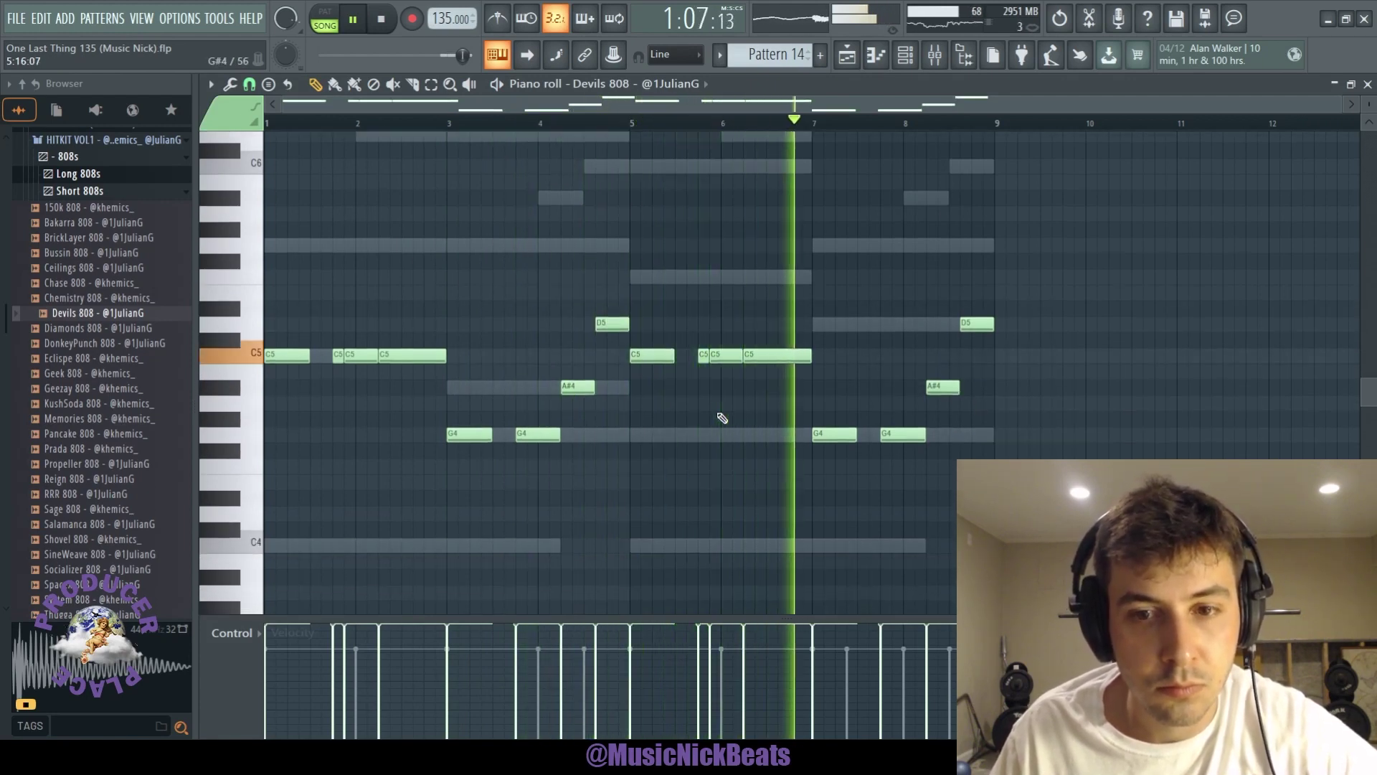
# Step: Shorten the first Devils 808 G4 note in bar 7 and add another G4 directly after it
pyautogui.press('space')
pyautogui.moveTo(855, 435); pyautogui.dragTo(840, 447)
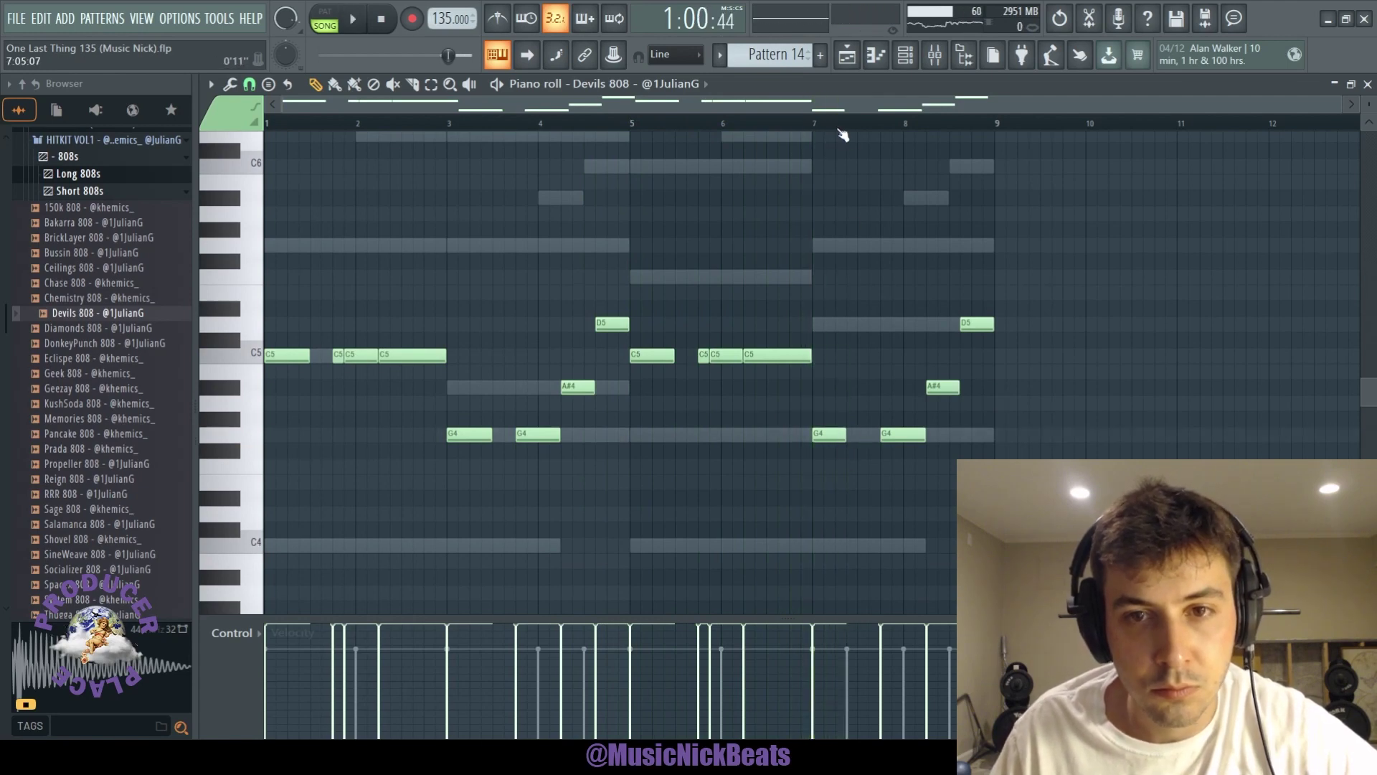
pyautogui.click(819, 128)
pyautogui.press('space')
pyautogui.press('space')
pyautogui.press('space')
pyautogui.click(852, 438)
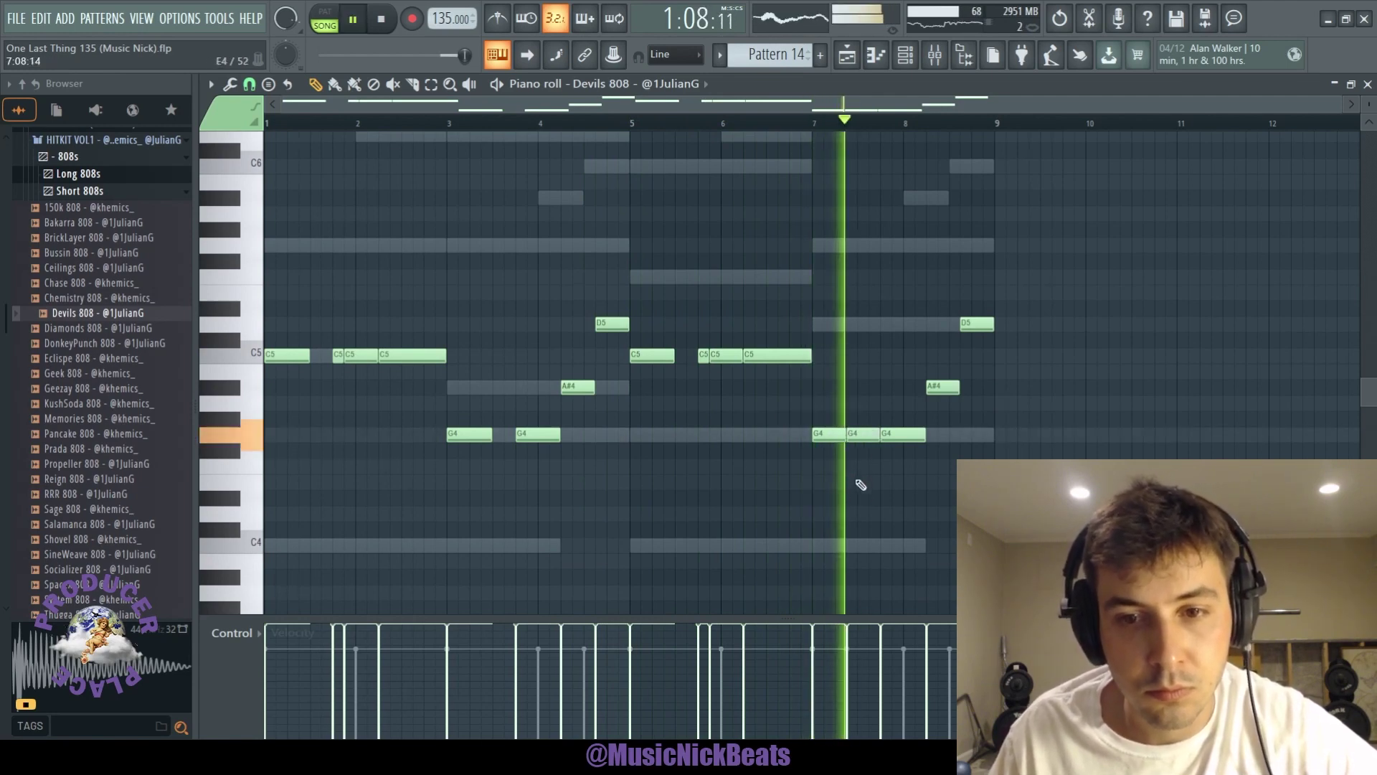
# Step: Try splitting the middle G4 note in bar 7 into two shorter notes during playback, and restore the single note
pyautogui.moveTo(878, 434)
pyautogui.mouseDown()
pyautogui.moveTo(857, 439)
pyautogui.moveTo(880, 441)
pyautogui.mouseUp()
pyautogui.click(864, 439)
pyautogui.press('space')
pyautogui.press('space')
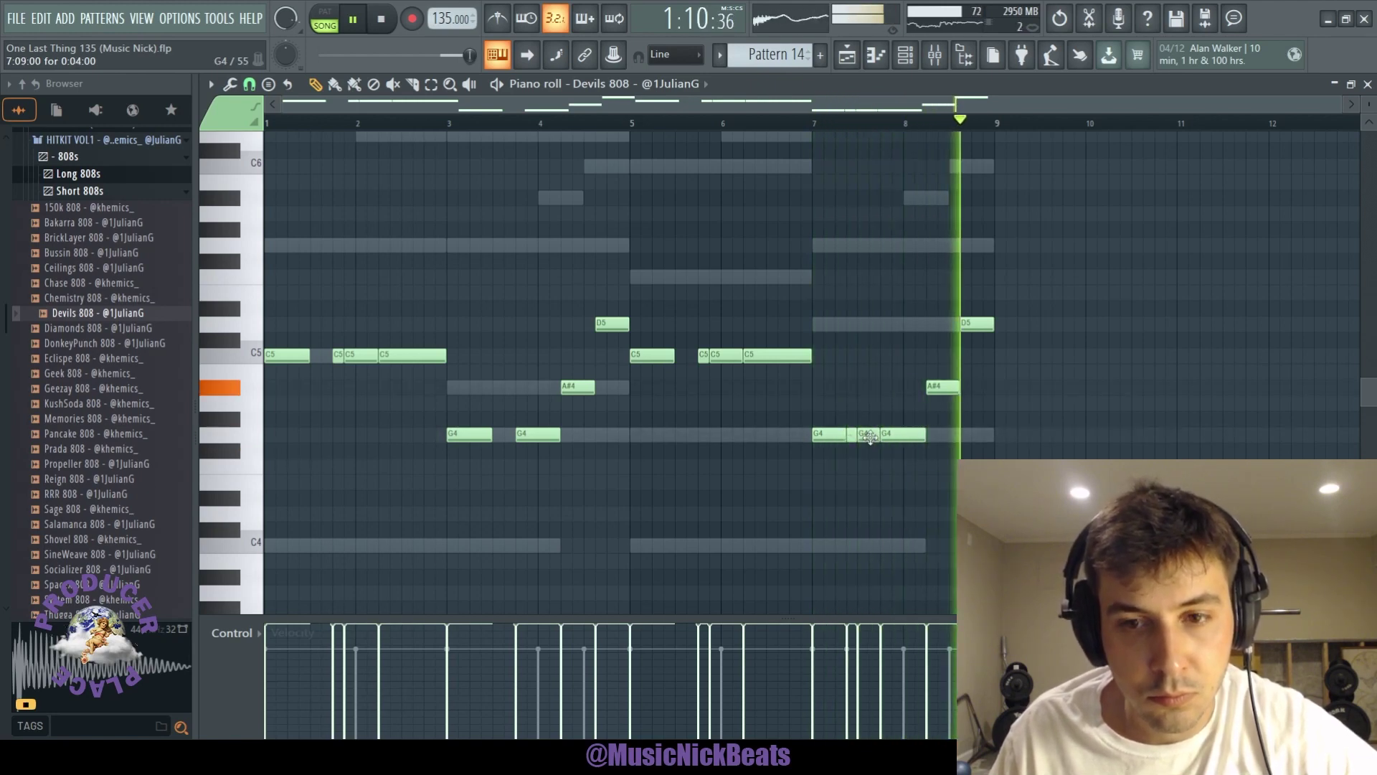
pyautogui.press('space')
pyautogui.press('space')
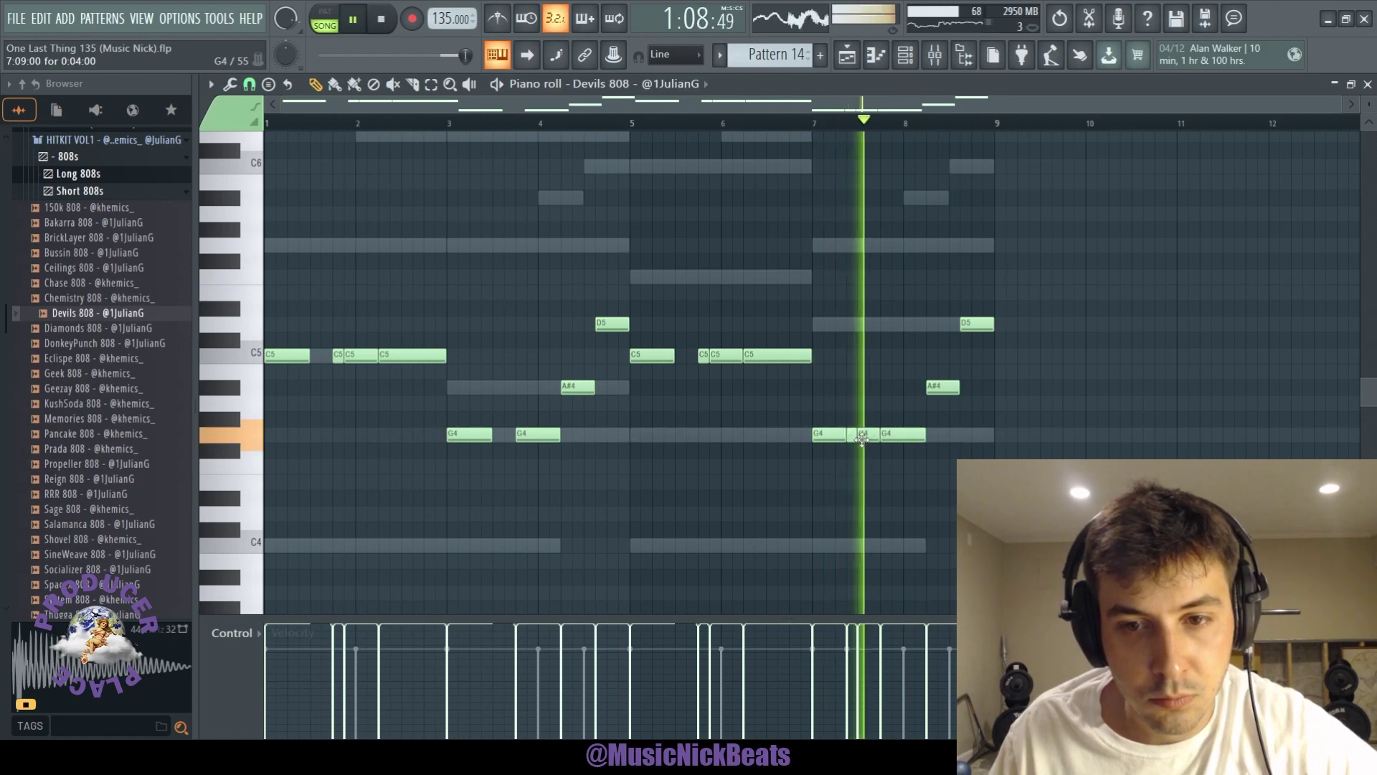
pyautogui.press('space')
pyautogui.rightClick(866, 435)
pyautogui.press('space')
pyautogui.moveTo(854, 436); pyautogui.dragTo(876, 435)
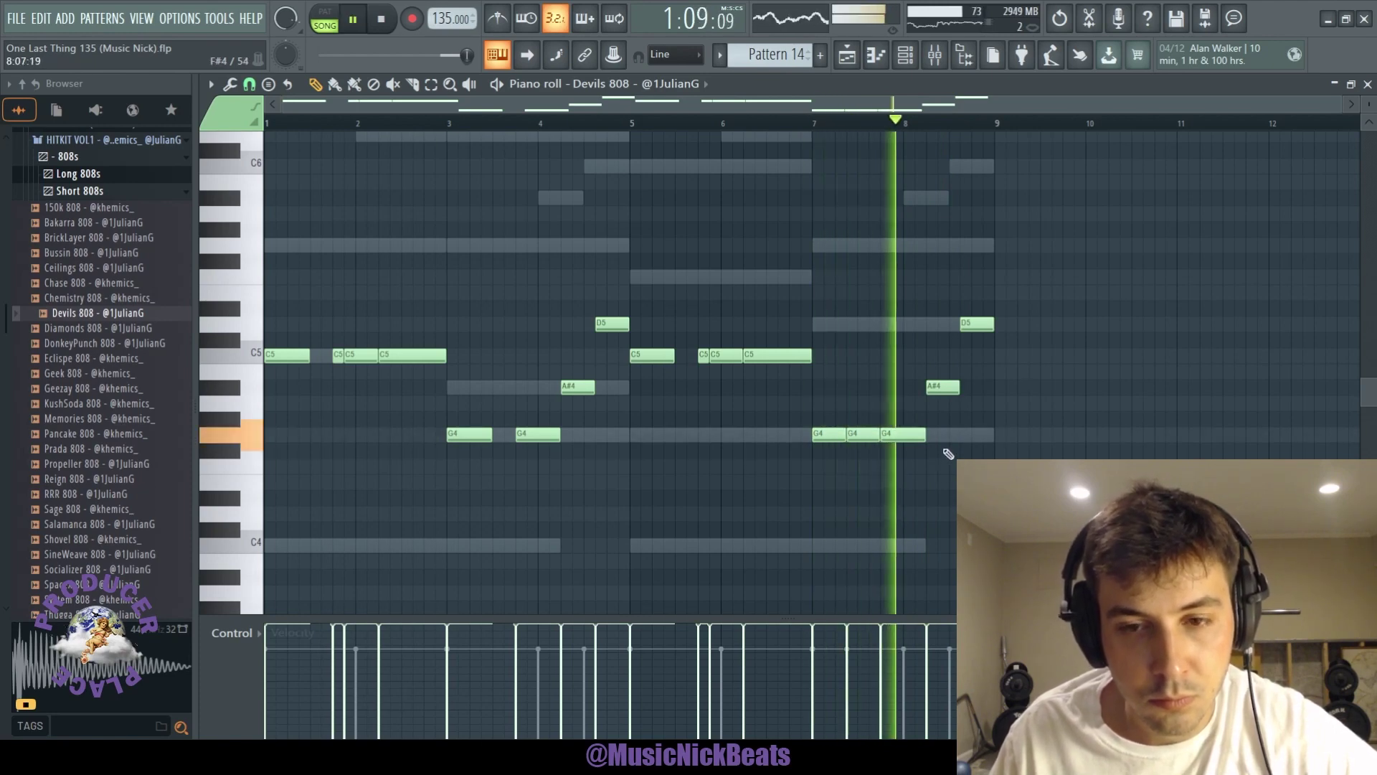
# Step: Rework the Devils 808 ending in bar 8 by shortening A#4 and D5, placing D5 right after A#4, and adding a final short G5
pyautogui.press('space')
pyautogui.moveTo(967, 397); pyautogui.dragTo(959, 390)
pyautogui.press('space')
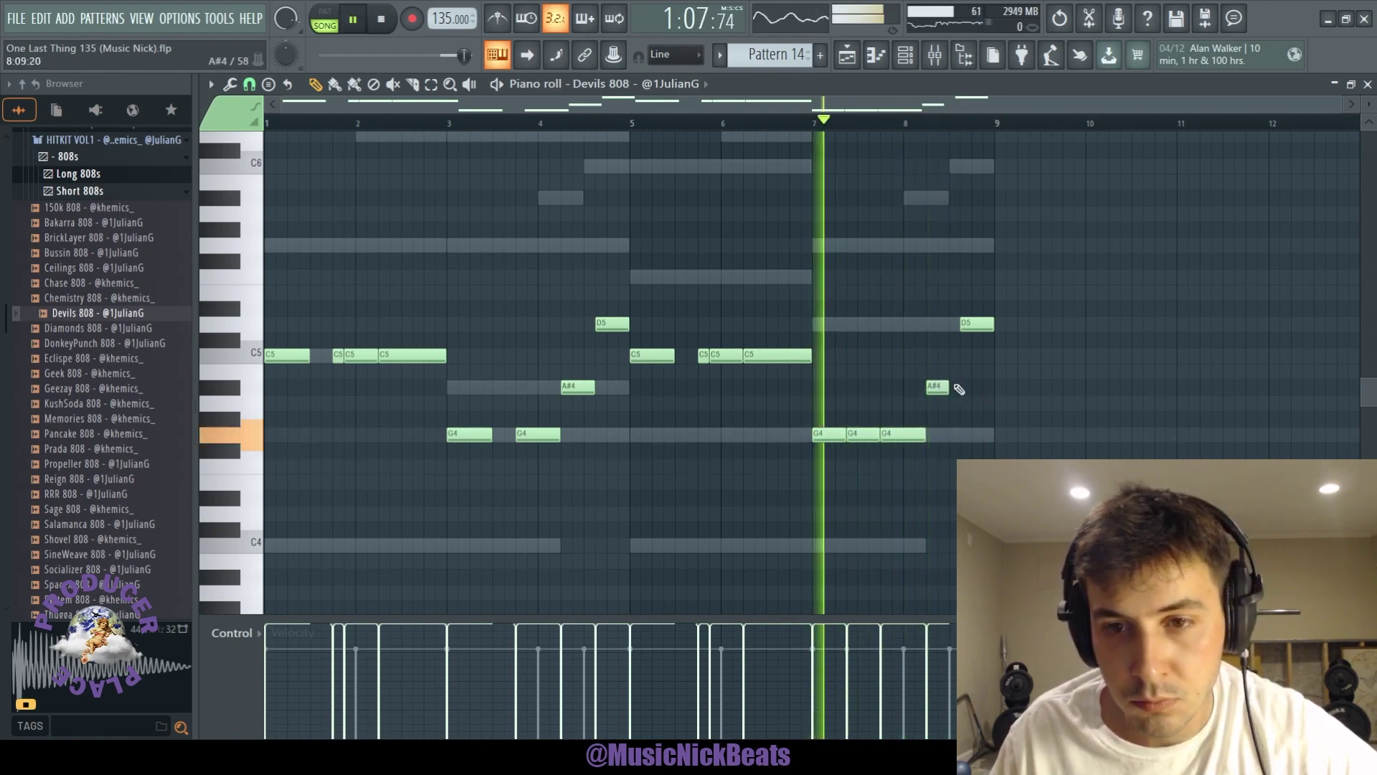
pyautogui.moveTo(982, 324); pyautogui.dragTo(971, 324)
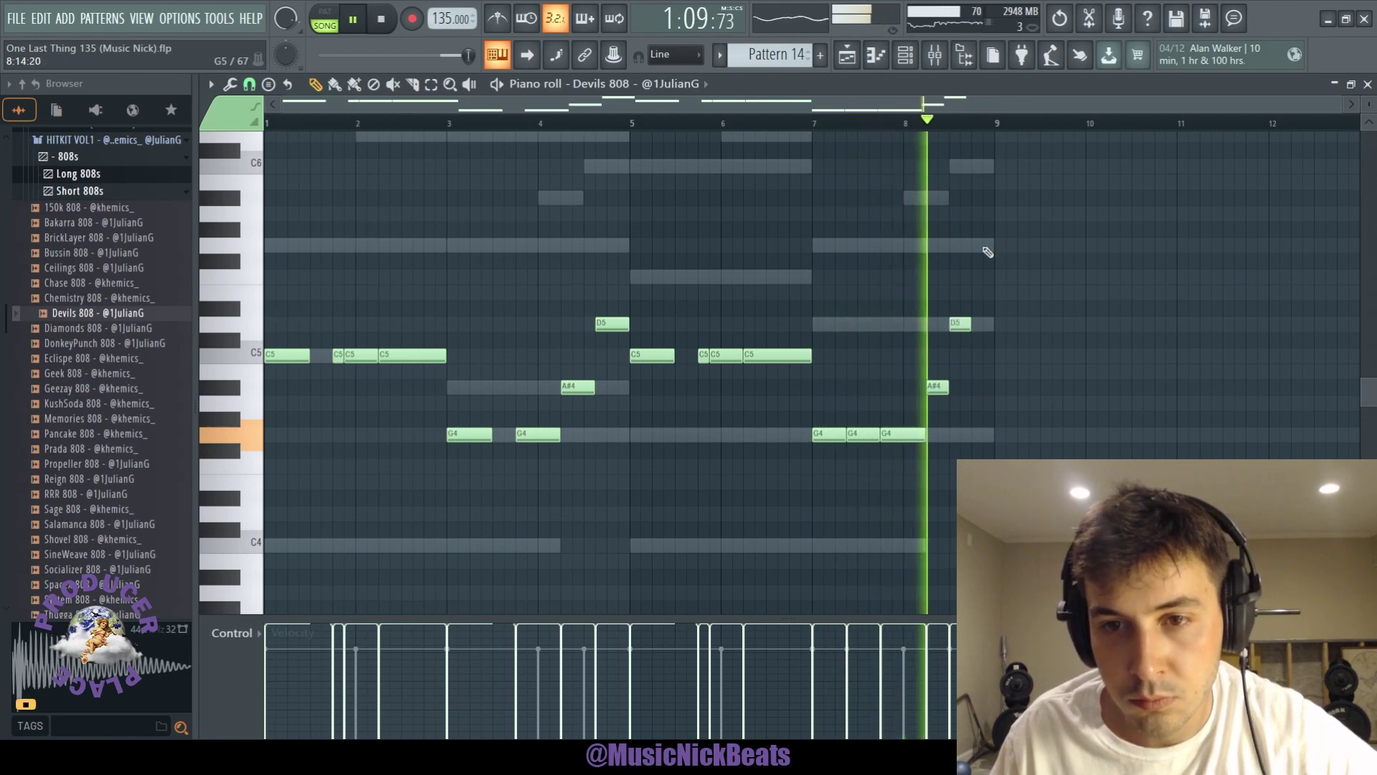
pyautogui.click(984, 246)
pyautogui.press('space')
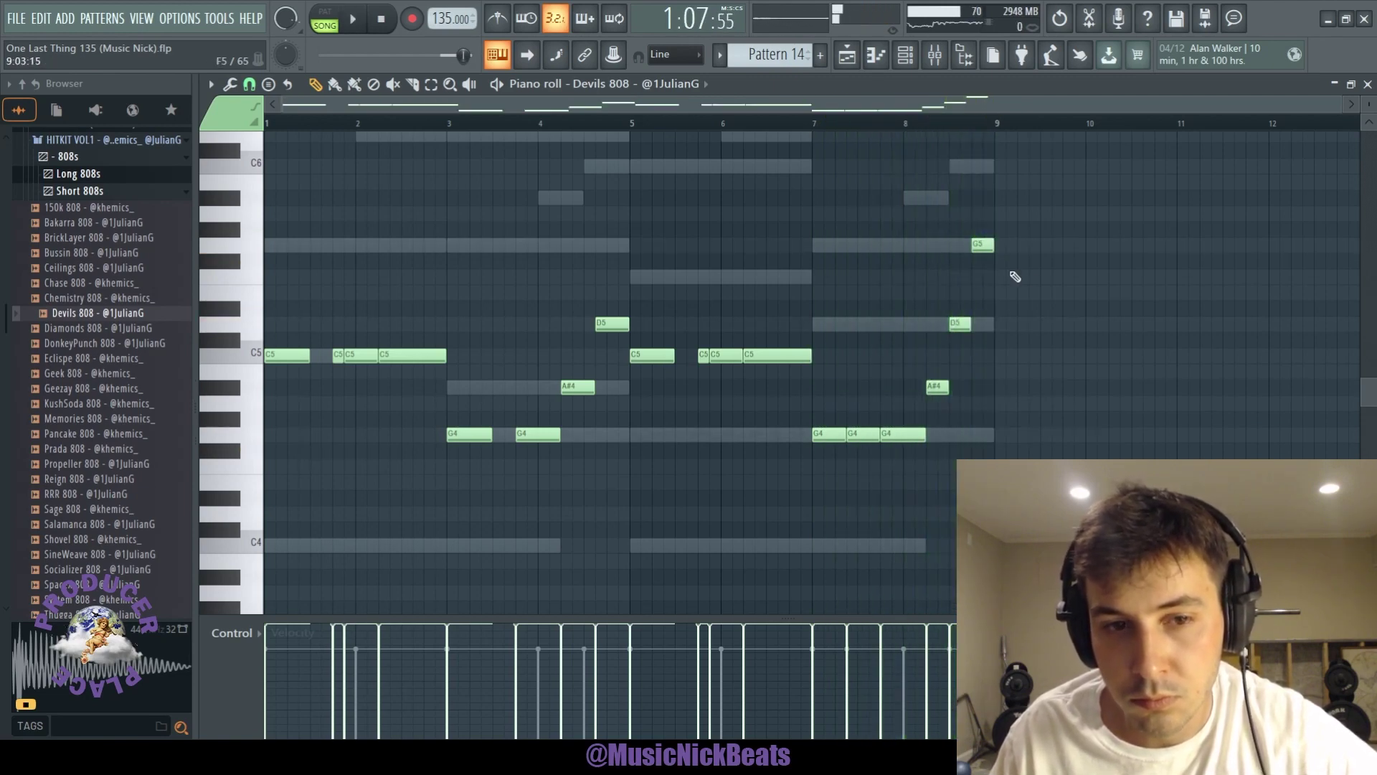
pyautogui.press('space')
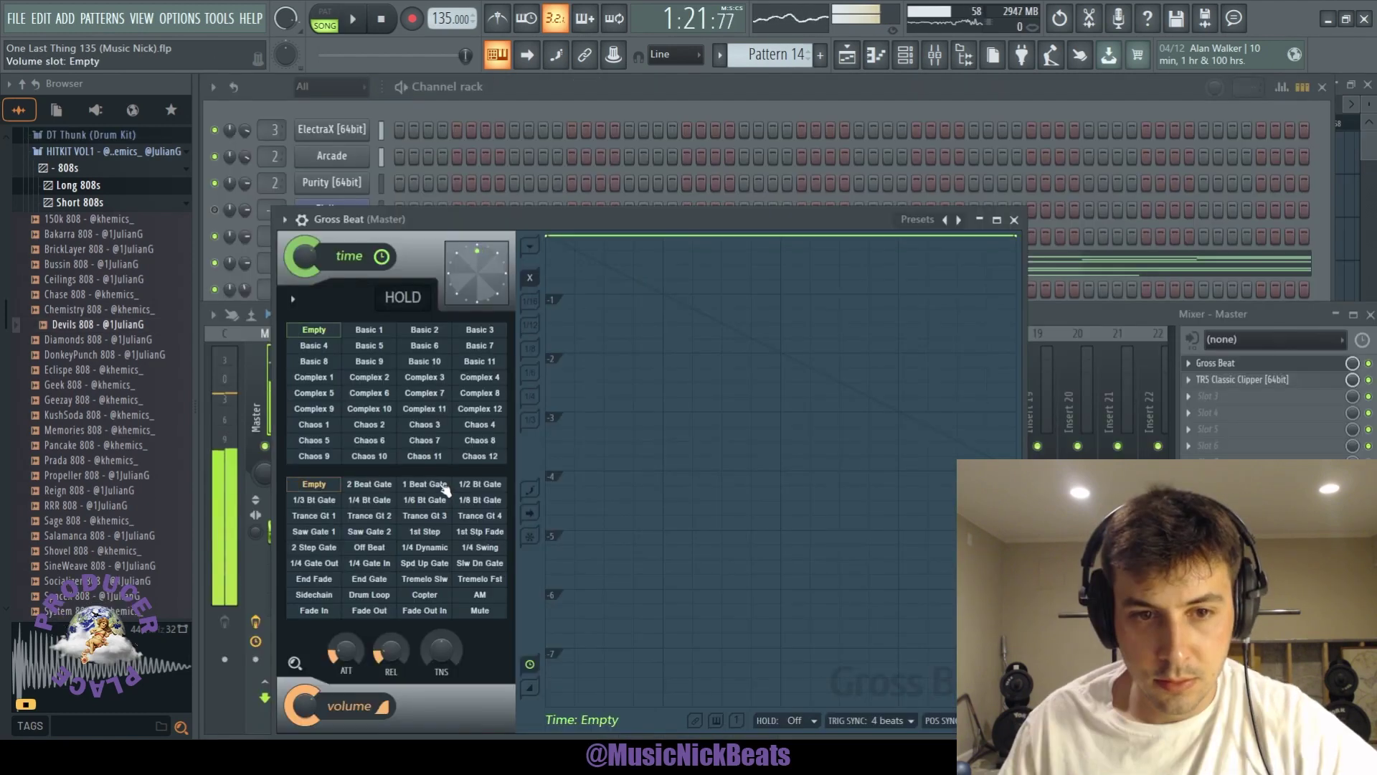
# Step: Choose the 1 Beat Gate volume preset in the Master's Gross Beat and adjust its mix level automation in the playlist
pyautogui.click(443, 485)
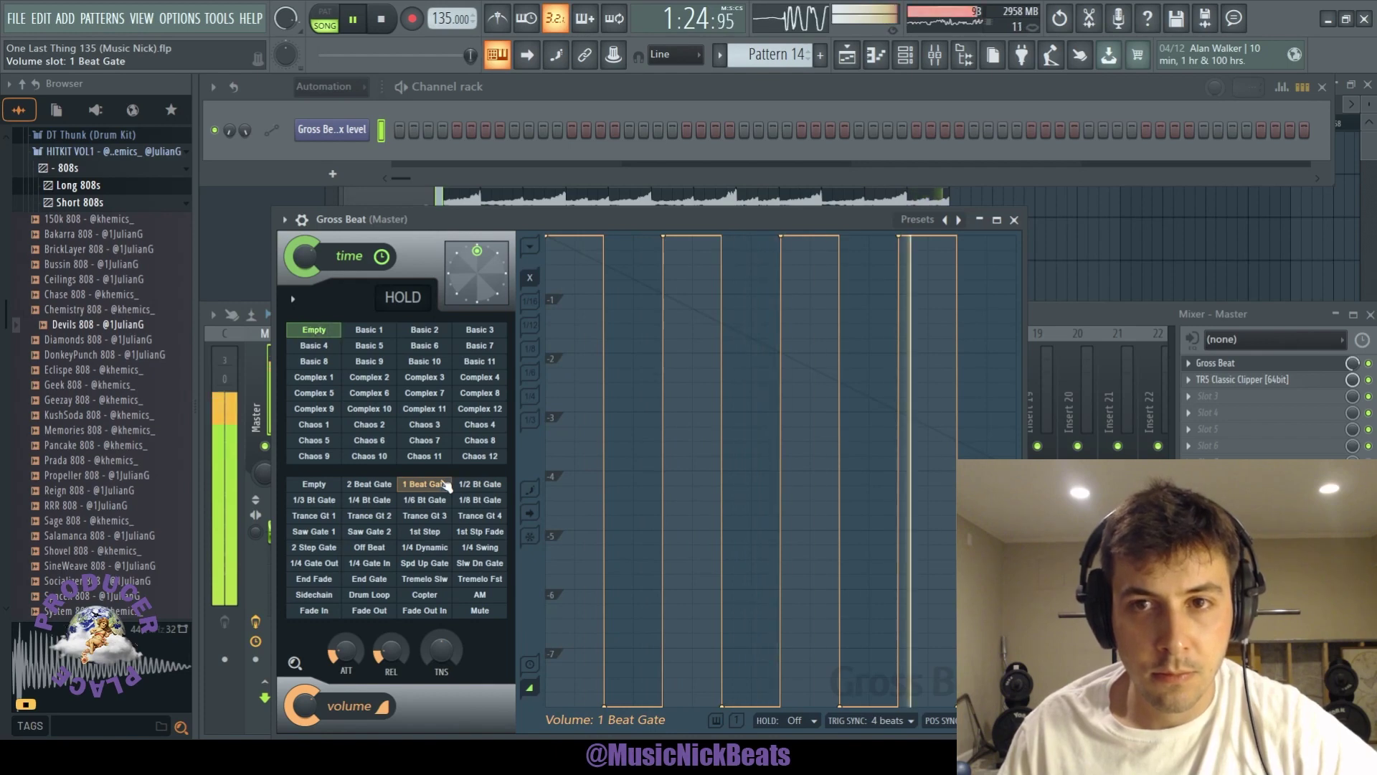
pyautogui.press('space')
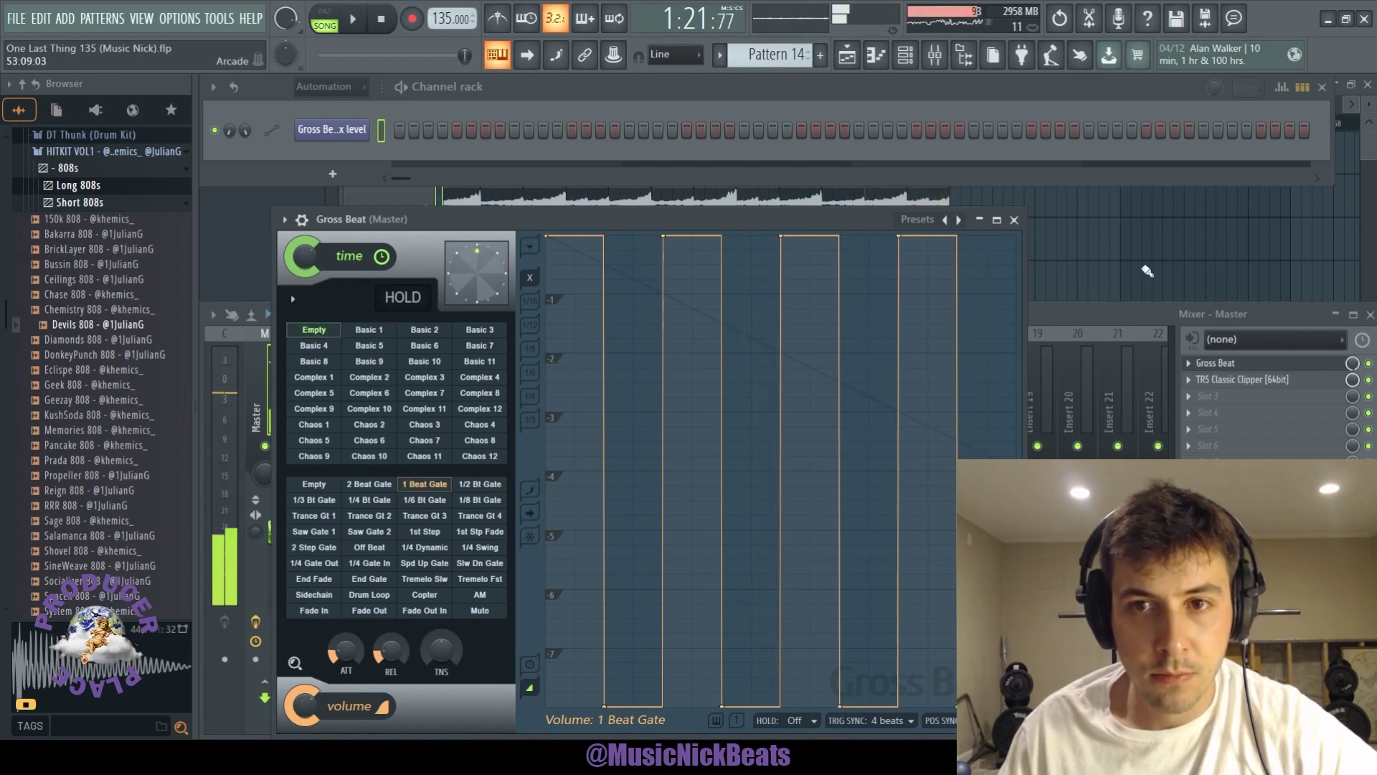
pyautogui.click(1015, 221)
pyautogui.press('space')
pyautogui.click(1254, 262)
pyautogui.moveTo(929, 158); pyautogui.dragTo(929, 153)
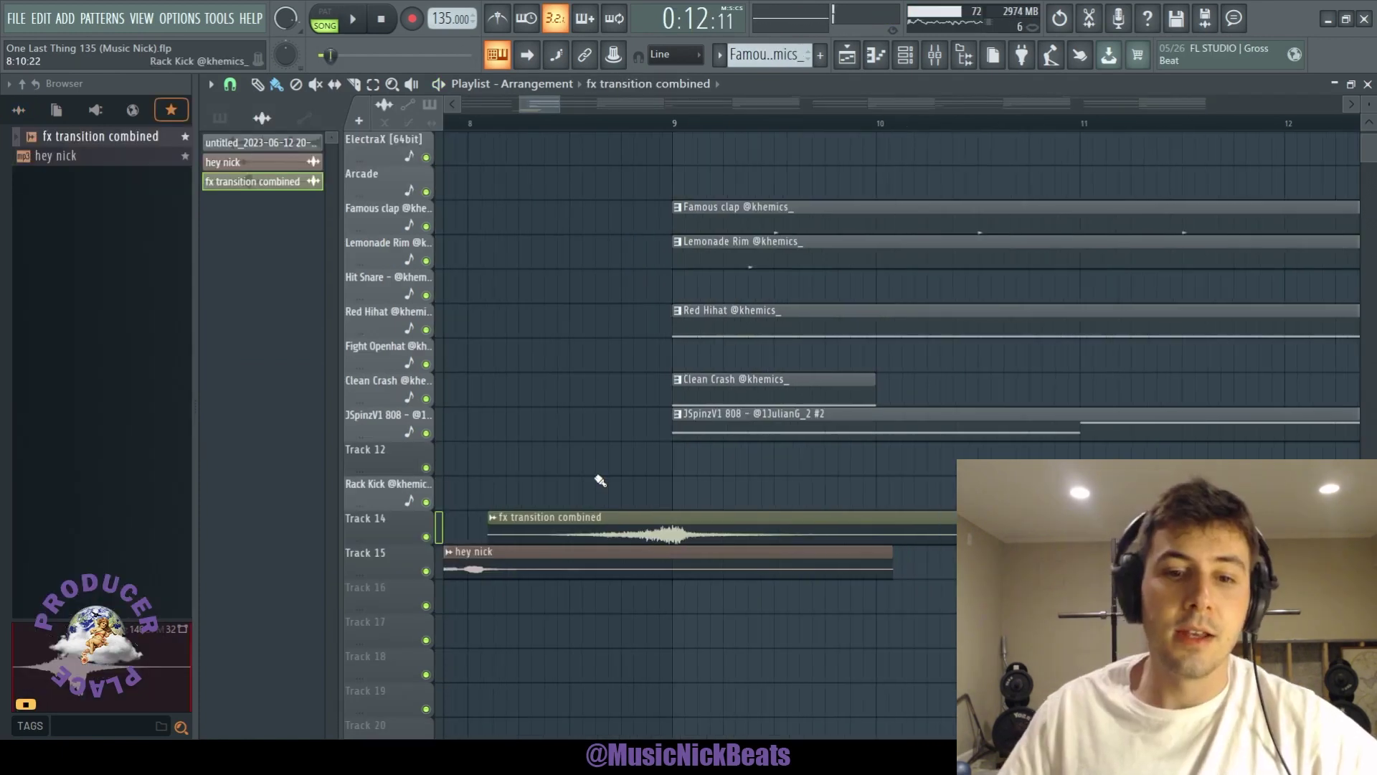
# Step: Place copies of the fx transition combined clip on Track 14 leading into bars 25, 41 and 57, and play the bar 41 transition
pyautogui.scroll(-2, 600, 480)
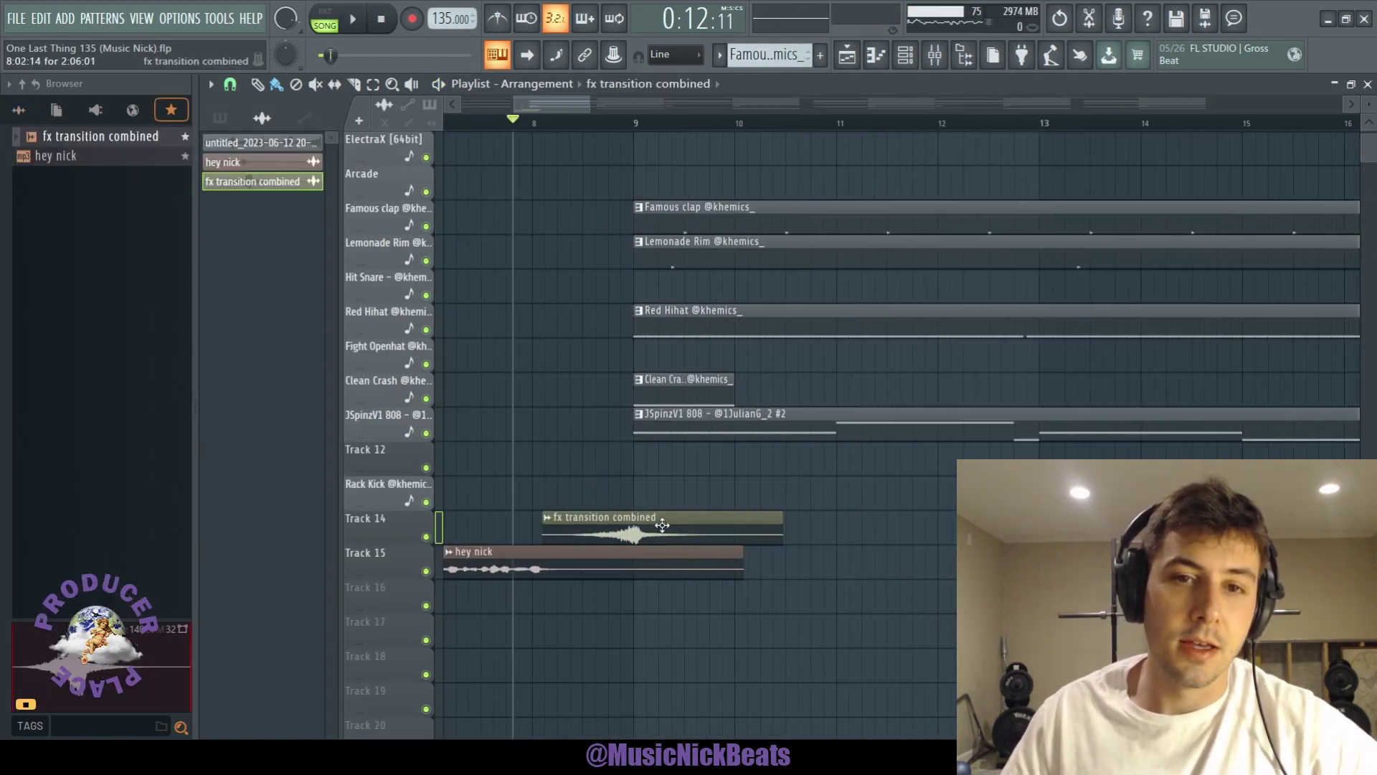
pyautogui.scroll(-6, 660, 527)
pyautogui.scroll(2, 657, 531)
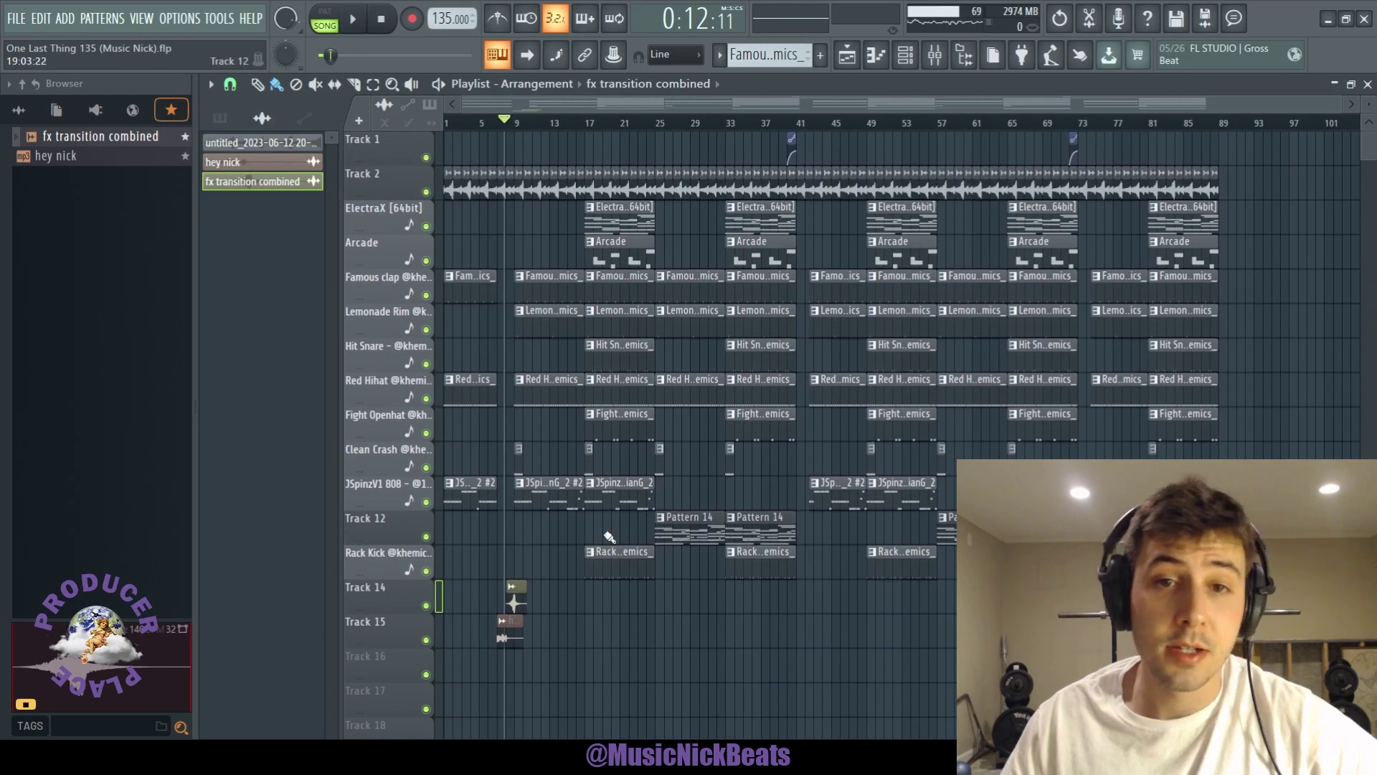
pyautogui.moveTo(1372, 111); pyautogui.dragTo(1368, 106)
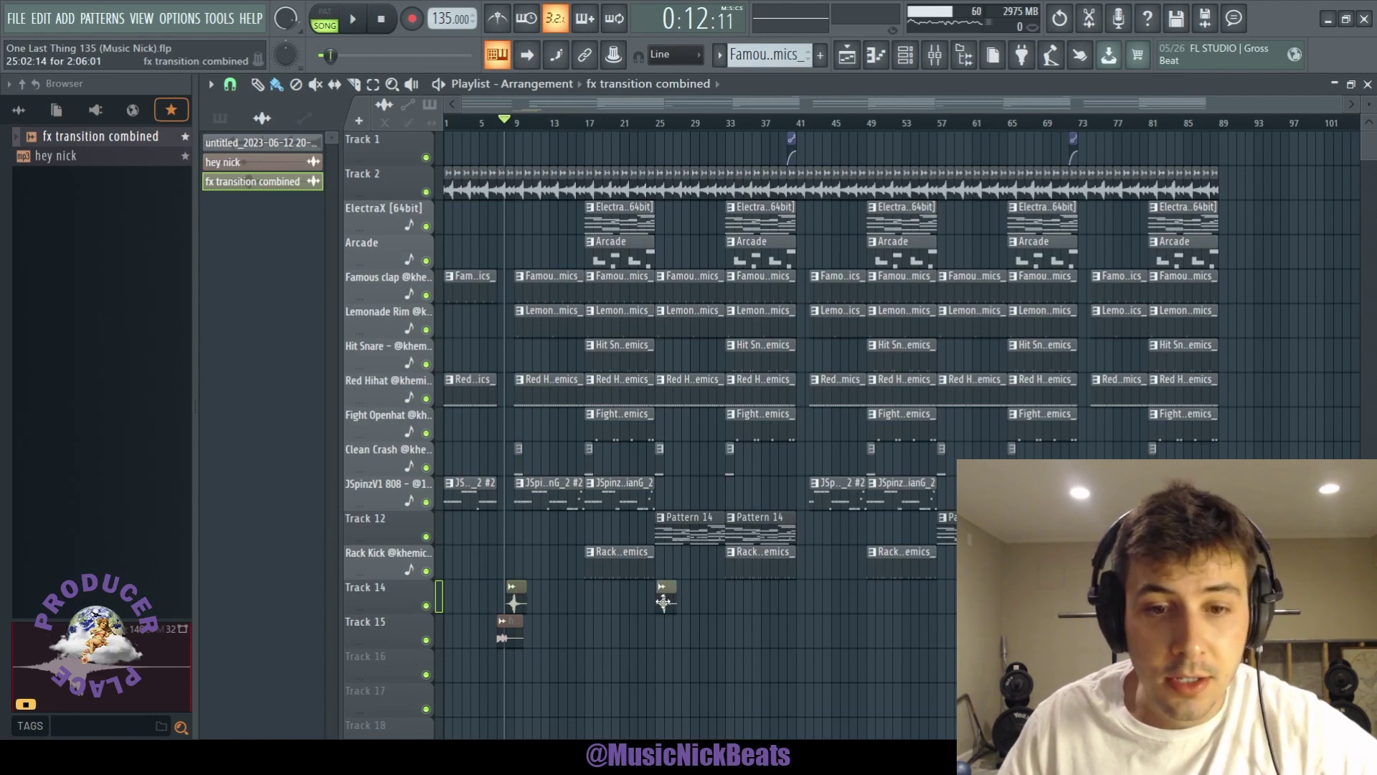
pyautogui.moveTo(658, 603); pyautogui.dragTo(511, 601)
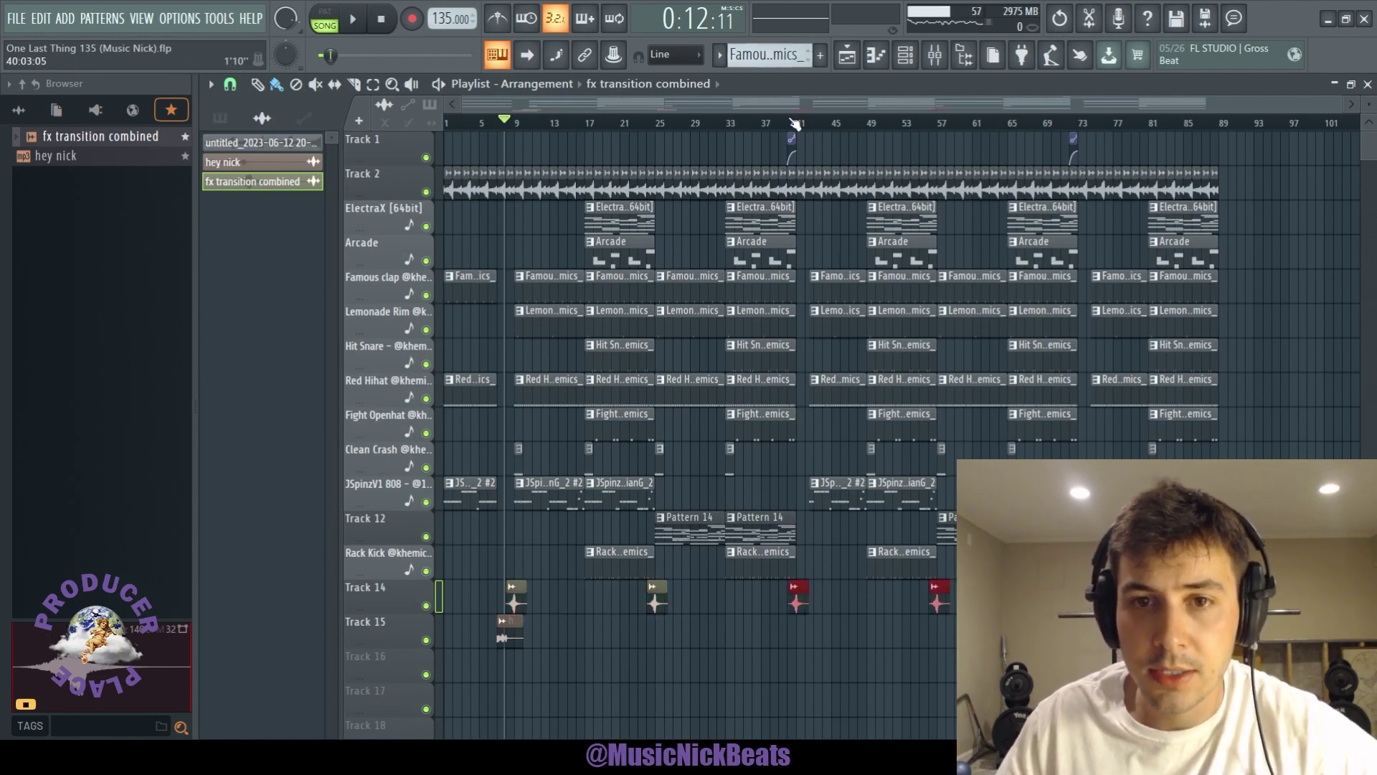
pyautogui.scroll(5, 839, 659)
pyautogui.press('space')
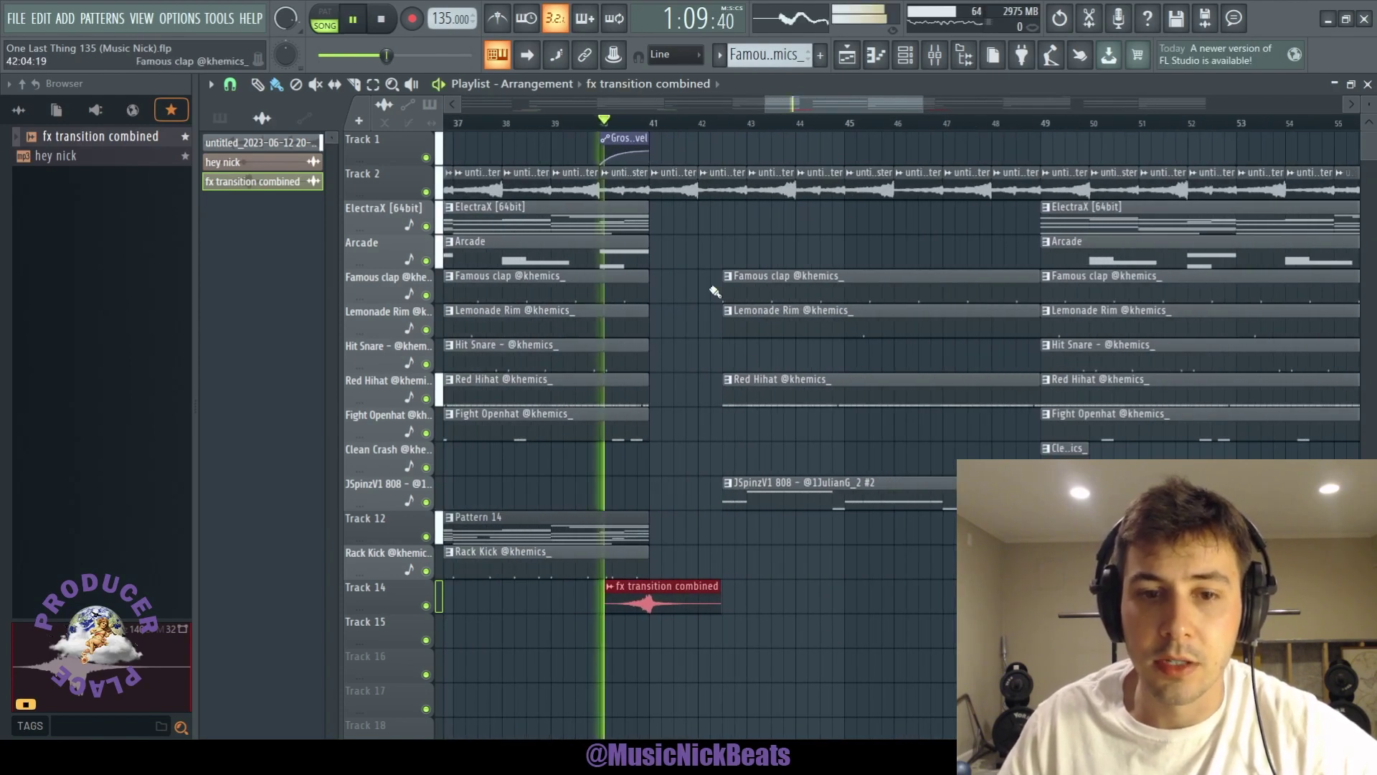